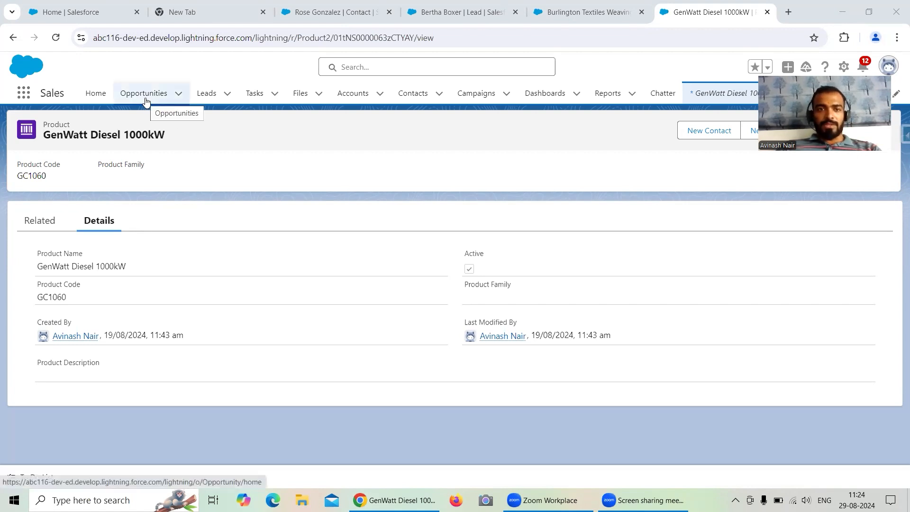
# Open Analytics Studio from the Setup org's App Launcher and open its Data Manager.
pyautogui.click(66, 12)
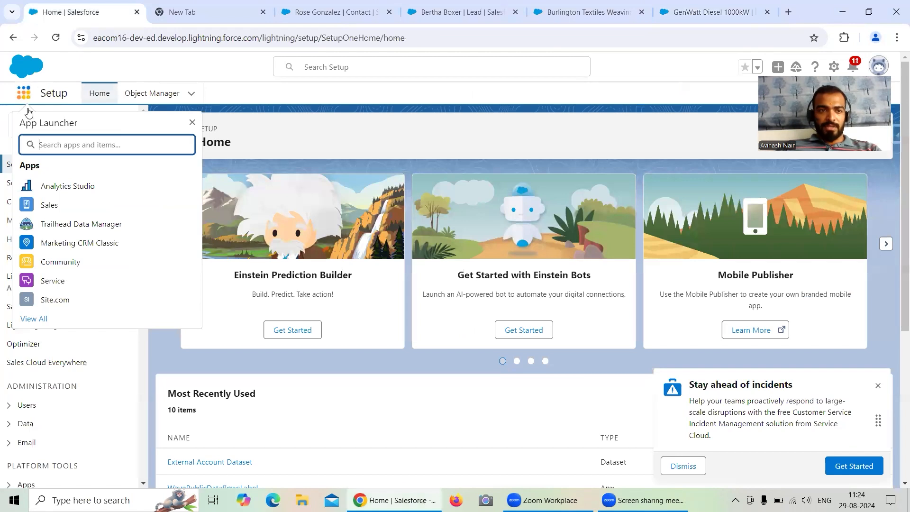
pyautogui.click(58, 187)
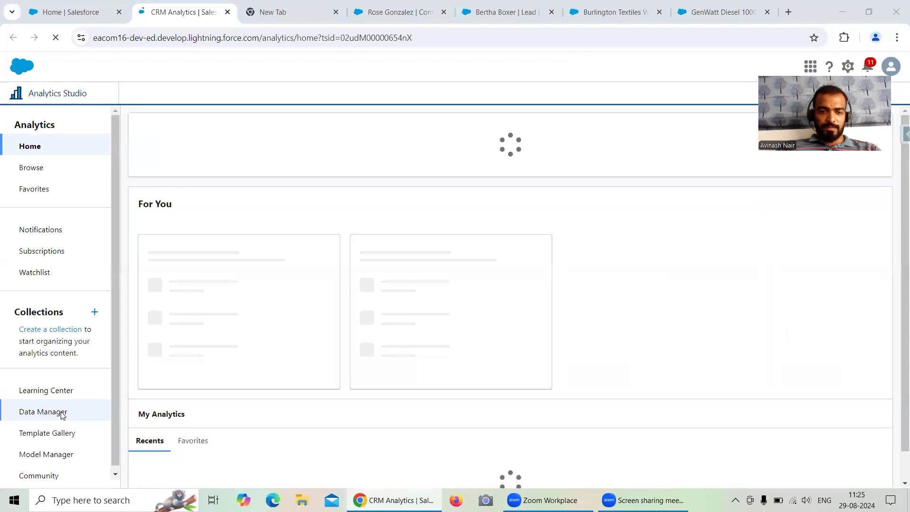
pyautogui.click(45, 416)
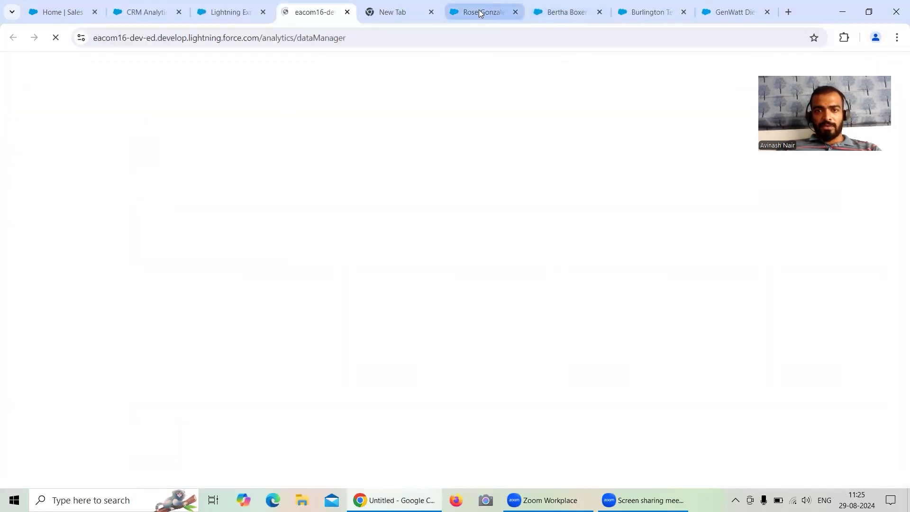
# Open the contact record's details, look at the lead record for comparison, and reload the contact page.
pyautogui.click(480, 13)
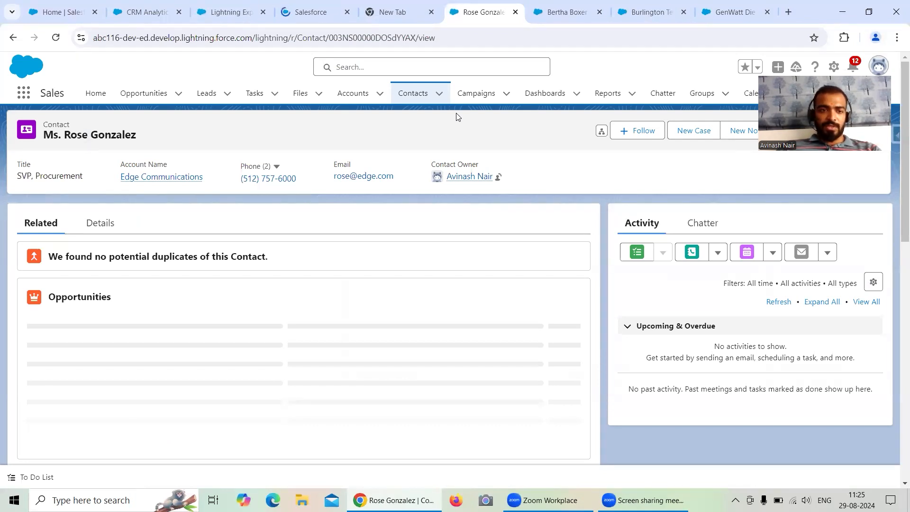
pyautogui.click(96, 222)
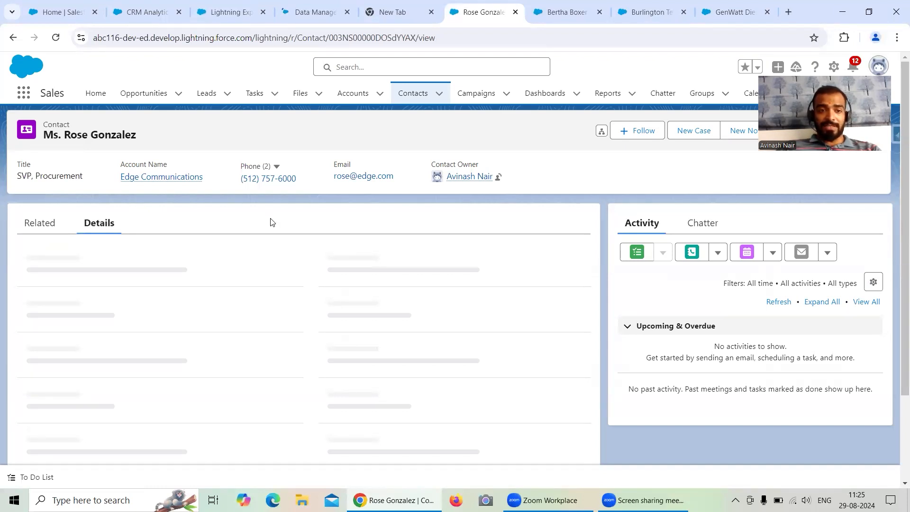
pyautogui.click(568, 13)
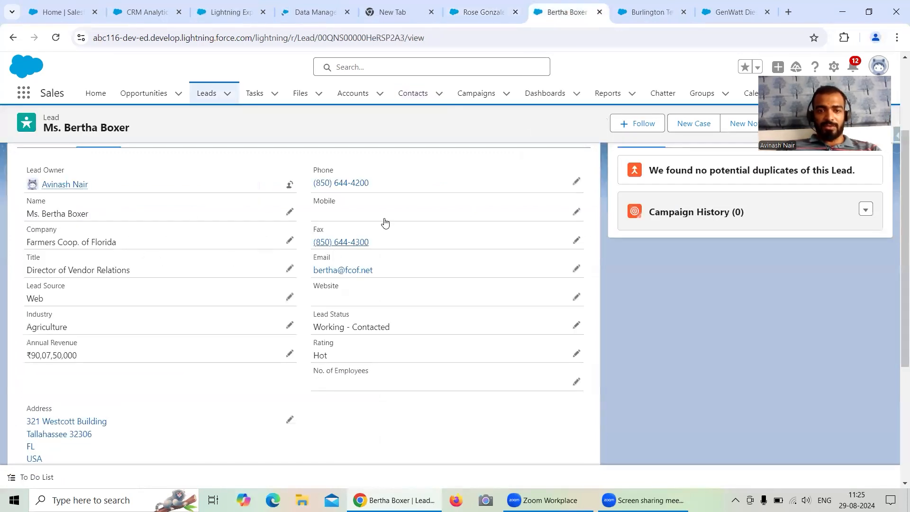
pyautogui.click(503, 14)
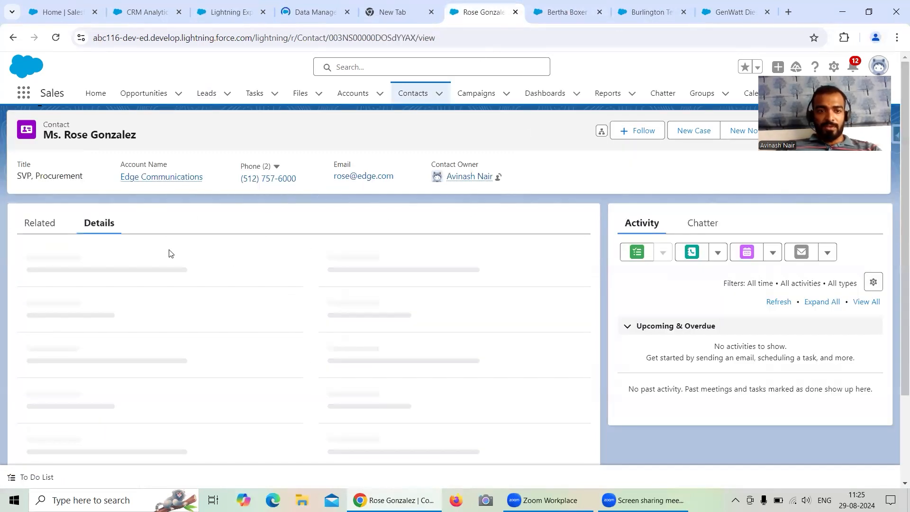
pyautogui.scroll(-2, 268, 252)
pyautogui.scroll(2, 272, 251)
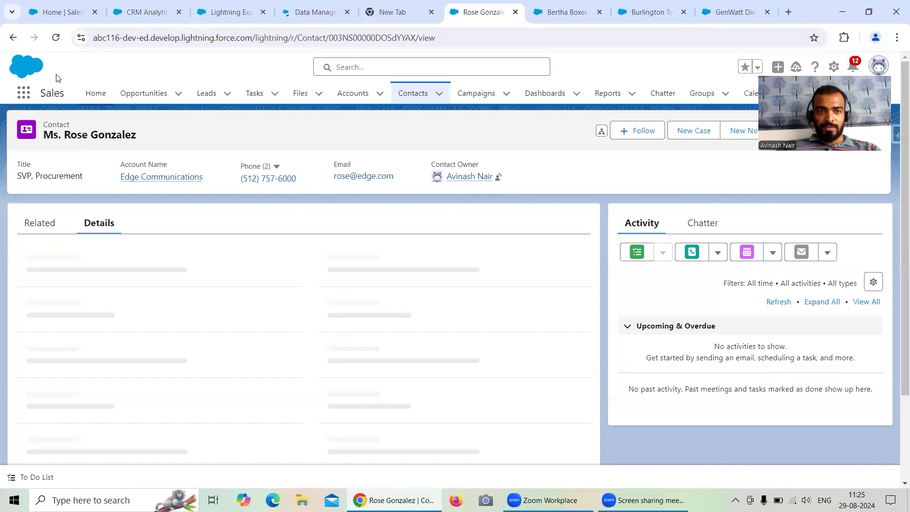
pyautogui.click(56, 40)
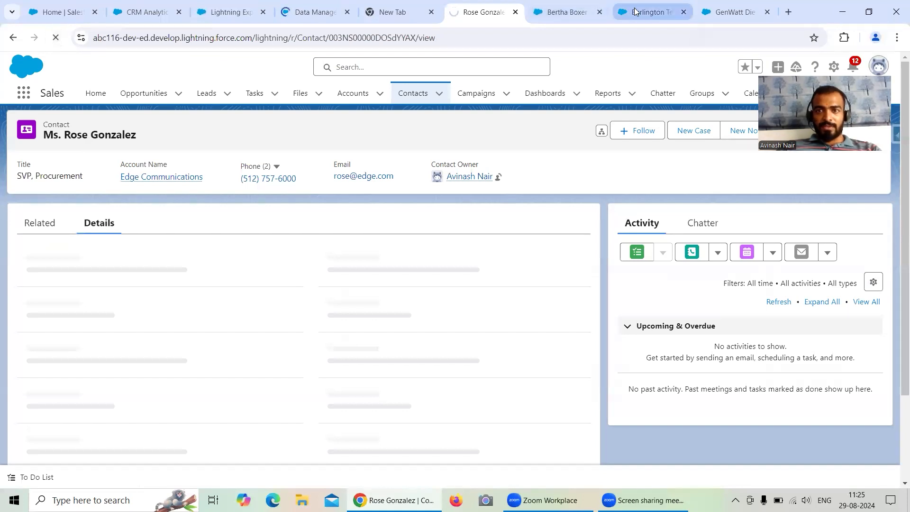
# Examine the detail fields of the Burlington Textiles Weaving Plant Generator opportunity.
pyautogui.click(652, 12)
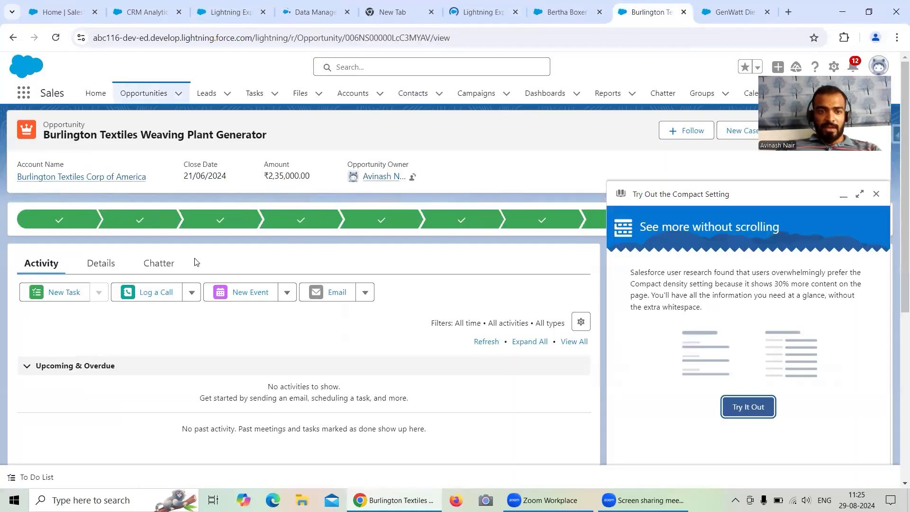
pyautogui.click(100, 264)
pyautogui.scroll(-1, 389, 246)
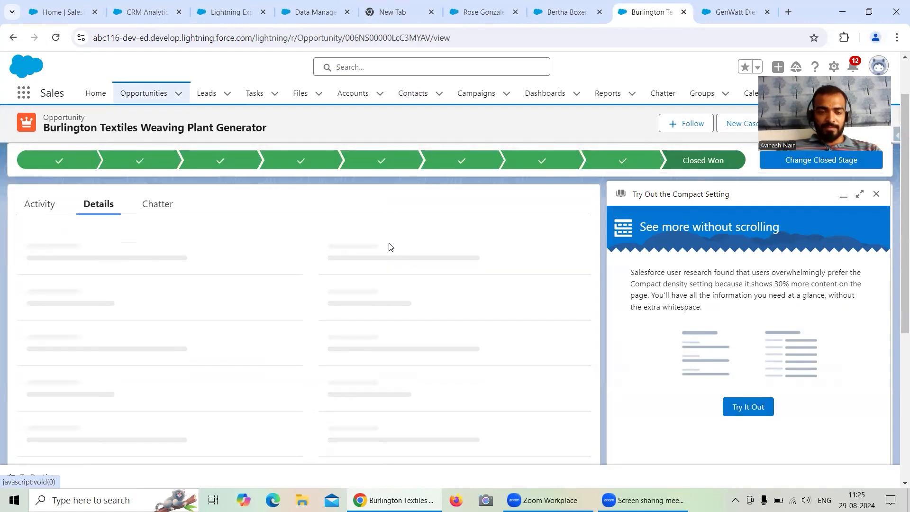
pyautogui.scroll(-1, 390, 247)
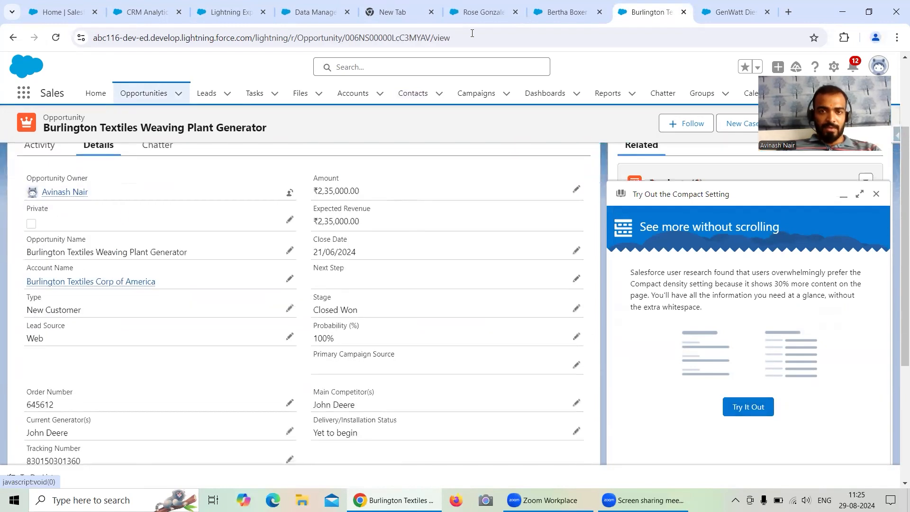
# Open the reloaded contact's details and look over the opportunity and GenWatt Diesel 1000kW product records.
pyautogui.click(475, 6)
pyautogui.click(100, 223)
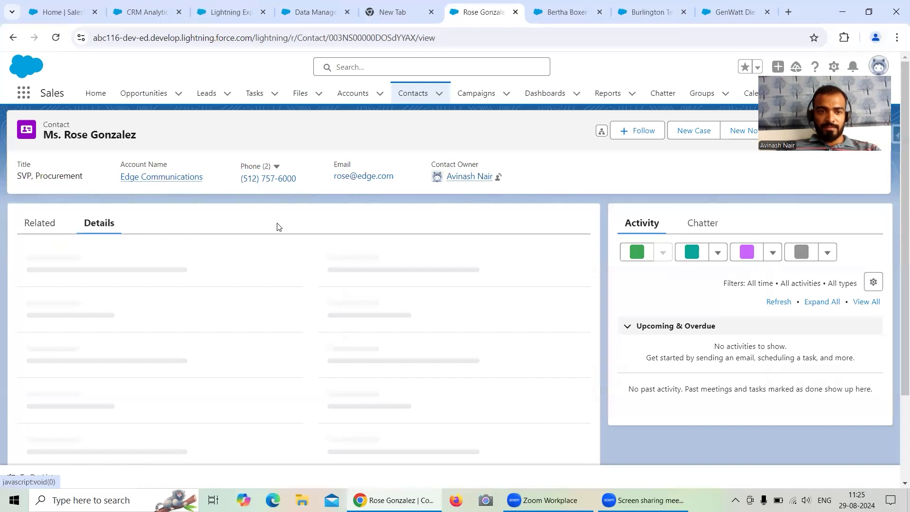
pyautogui.scroll(-1, 537, 137)
pyautogui.click(640, 13)
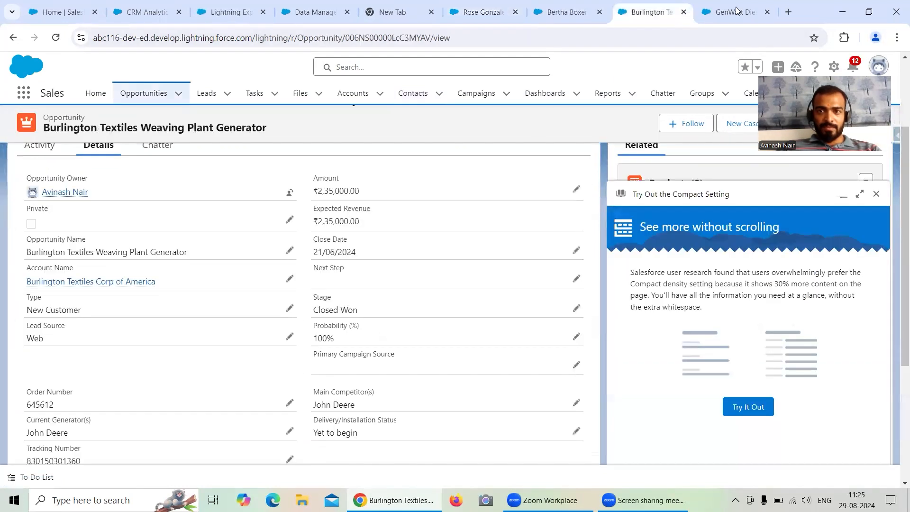
pyautogui.click(725, 12)
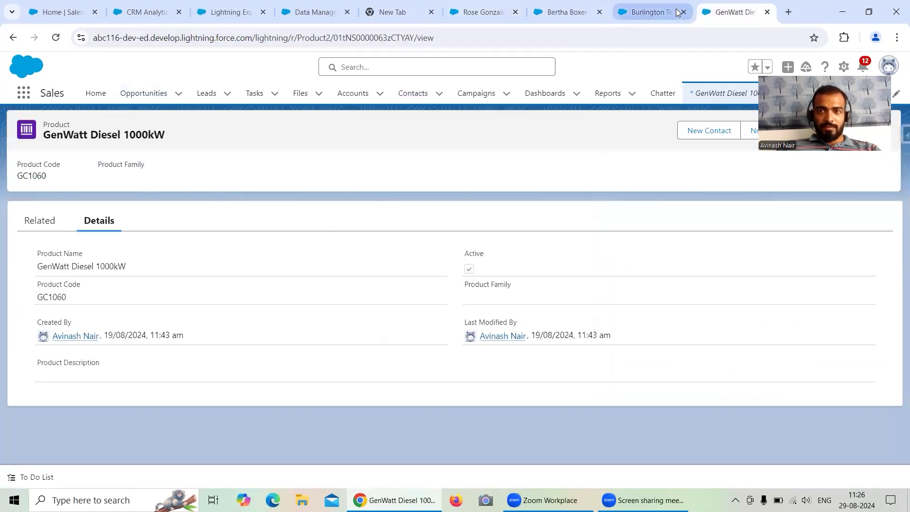
# Go back through the opportunity and lead to the contact record and examine all of its detail fields.
pyautogui.click(661, 13)
pyautogui.click(564, 10)
pyautogui.click(486, 12)
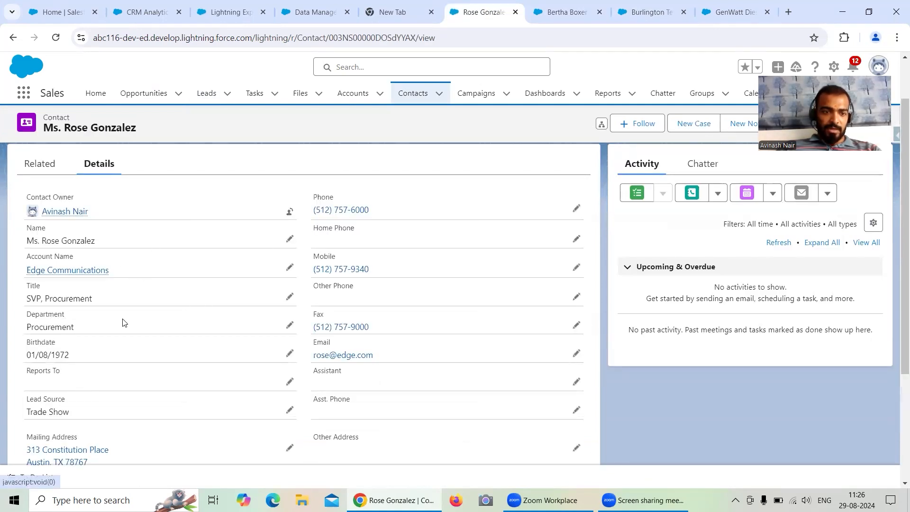
pyautogui.scroll(-1, 46, 351)
pyautogui.scroll(-1, 47, 349)
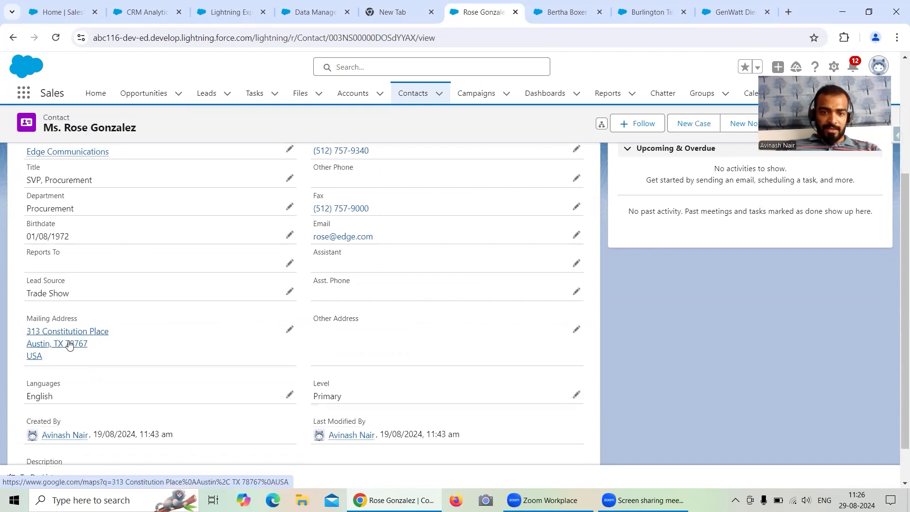
pyautogui.scroll(2, 434, 294)
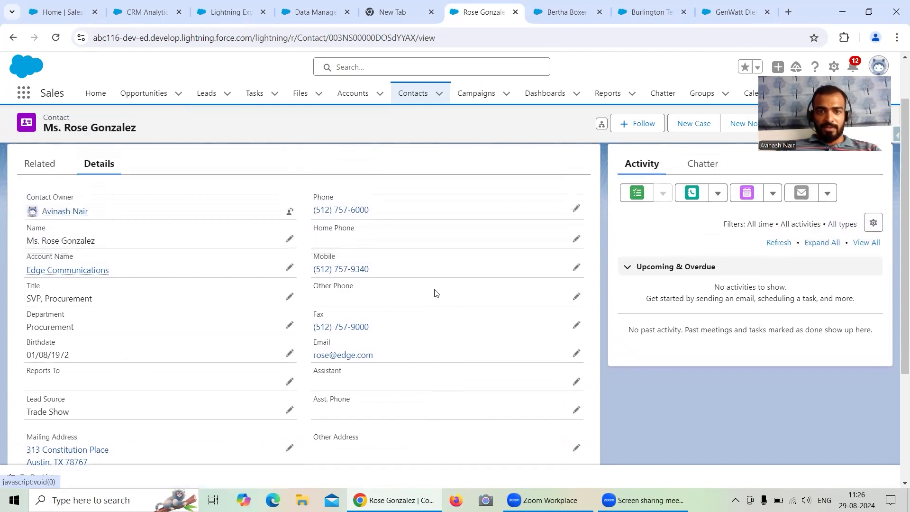
pyautogui.scroll(-2, 434, 294)
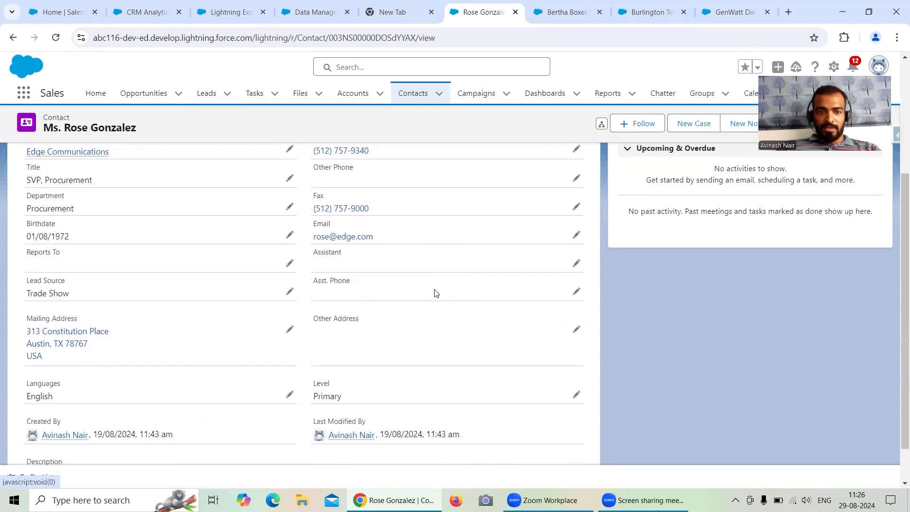
pyautogui.click(895, 136)
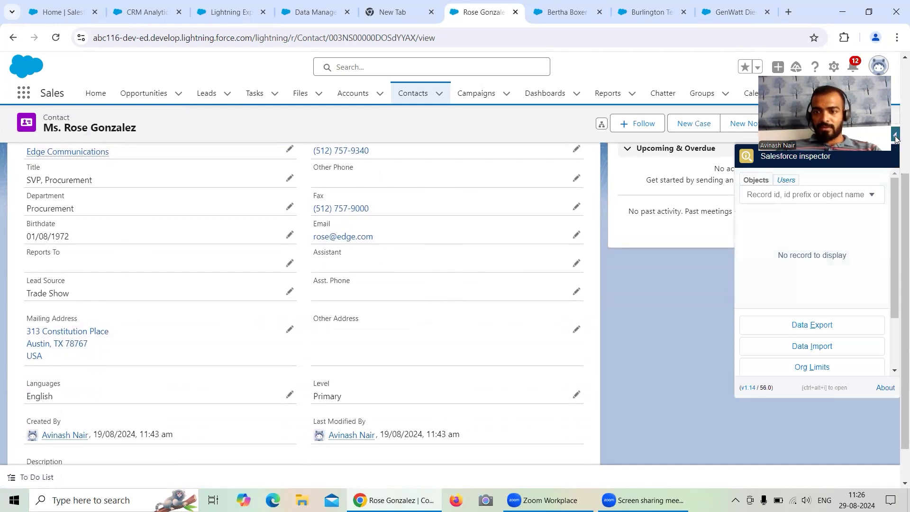
pyautogui.click(817, 326)
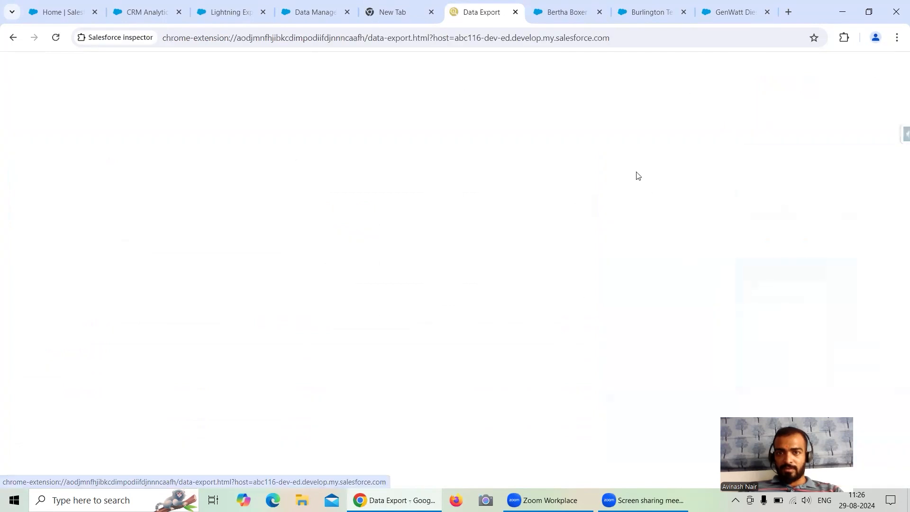
pyautogui.click(15, 40)
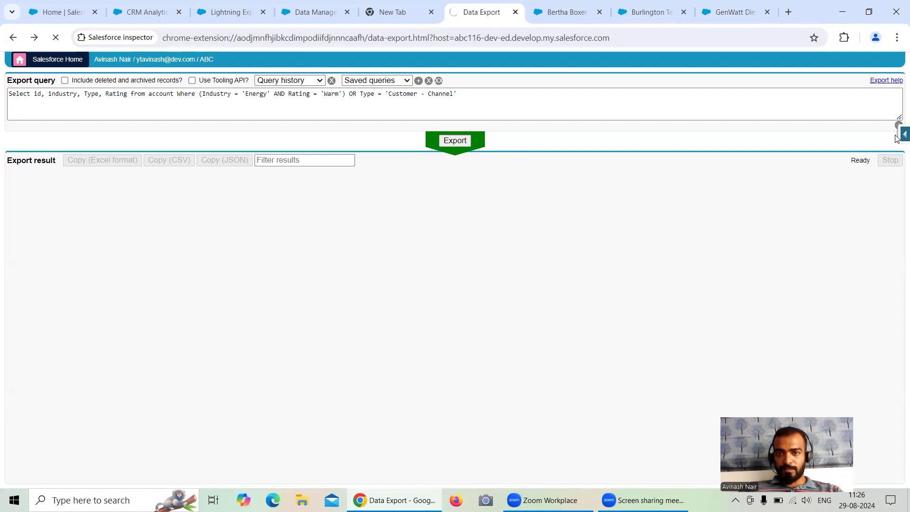
pyautogui.click(8, 41)
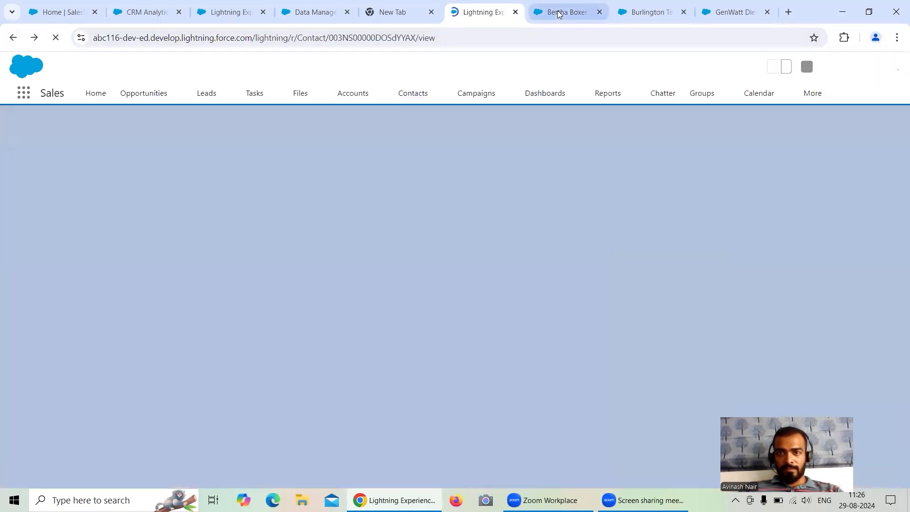
pyautogui.click(561, 11)
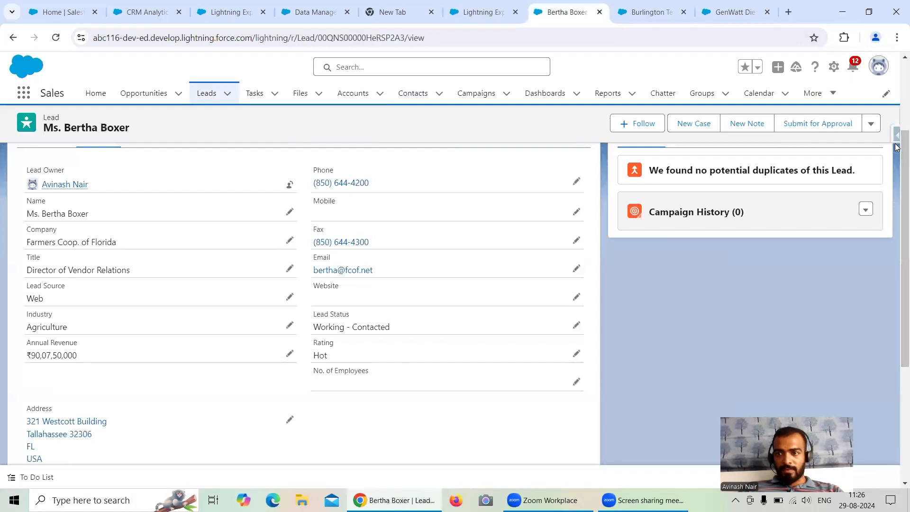
pyautogui.click(481, 12)
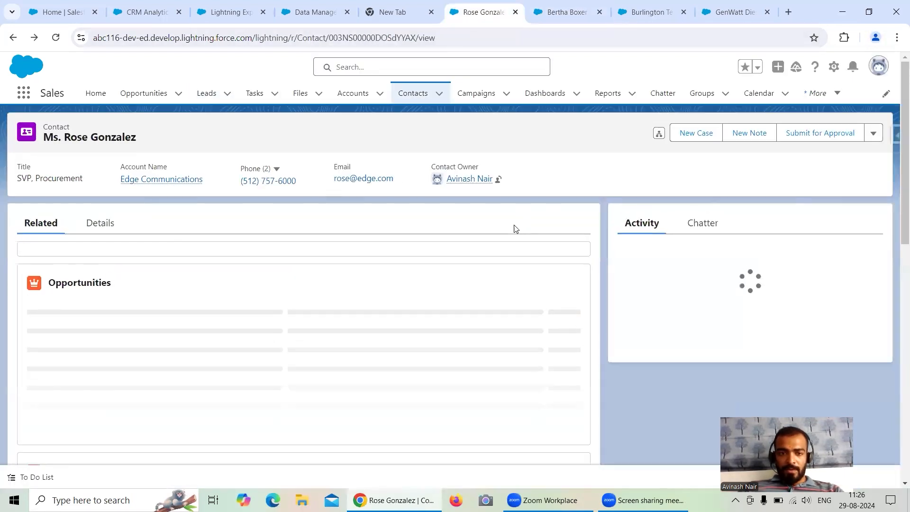
# Show the contact's details and open Salesforce Inspector's Data Export in a new browser tab.
pyautogui.click(97, 224)
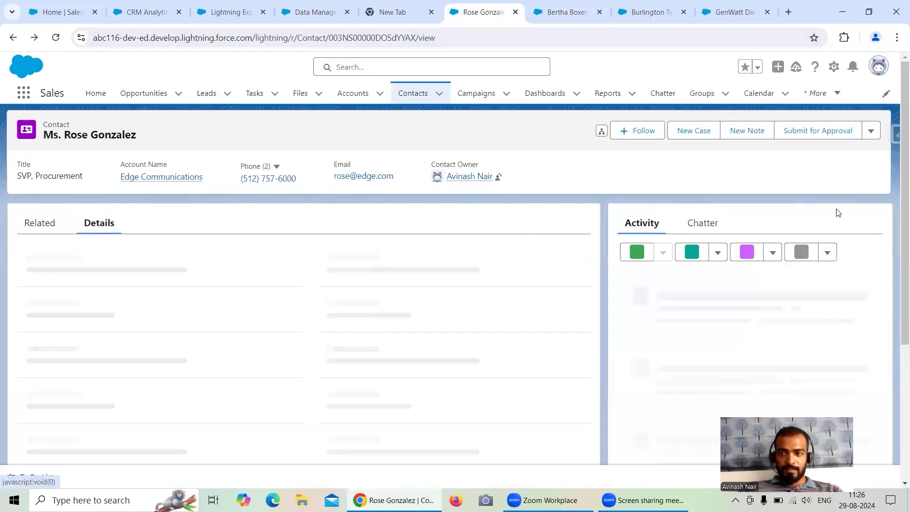
pyautogui.click(896, 136)
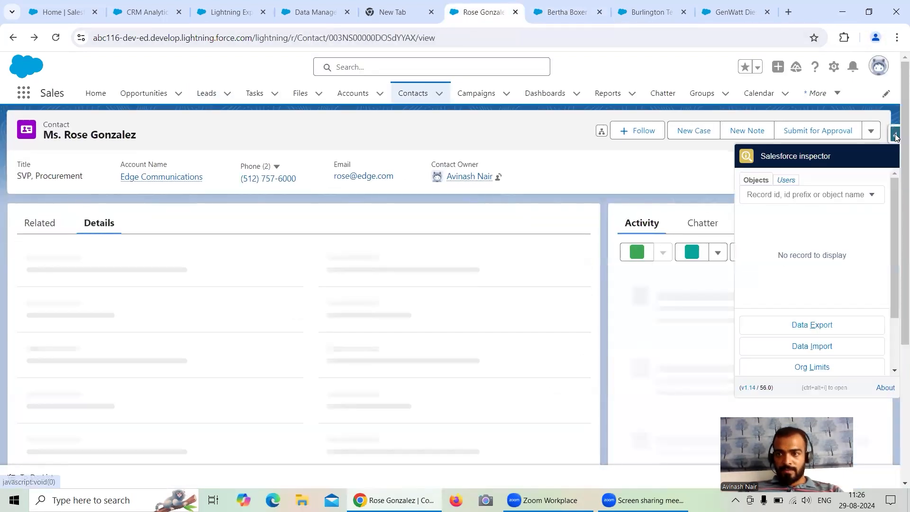
pyautogui.rightClick(819, 327)
pyautogui.click(758, 338)
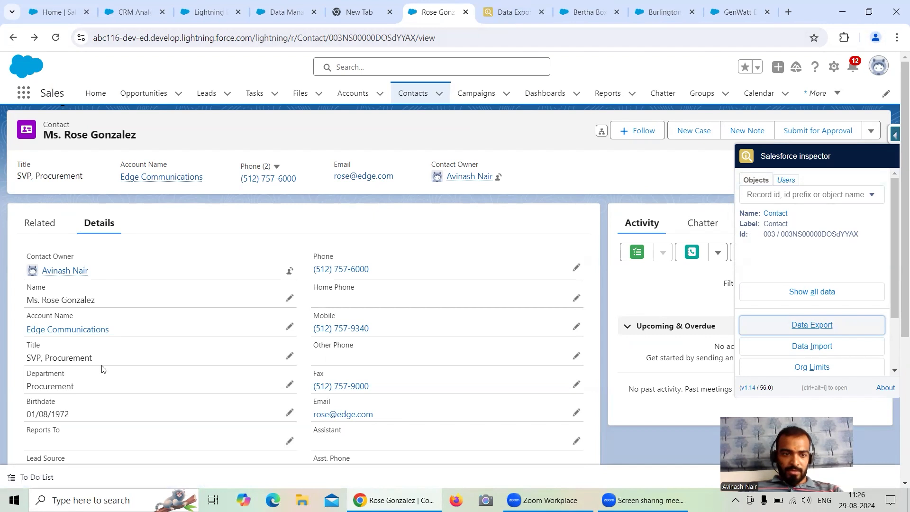
# Check the contact's fields and replace the export query with "Select id, name from Contact".
pyautogui.scroll(-3, 104, 369)
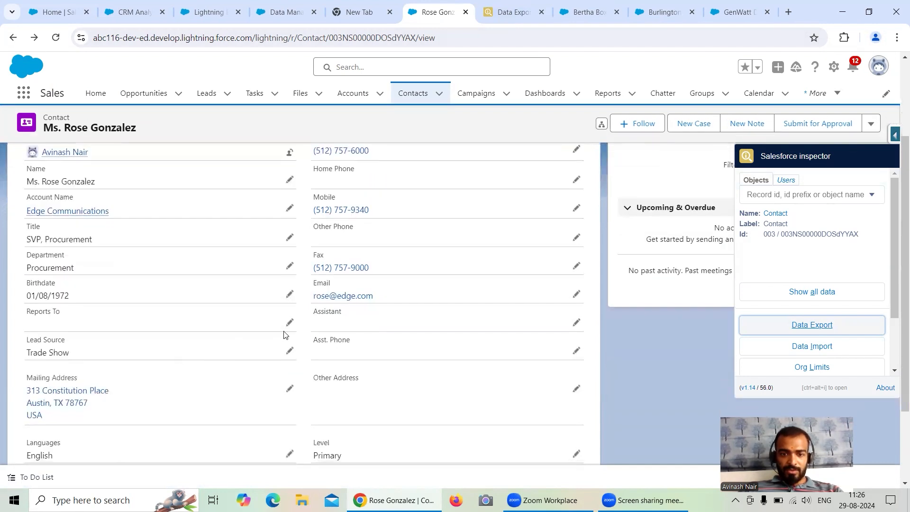
pyautogui.scroll(-1, 286, 335)
pyautogui.click(500, 16)
pyautogui.click(185, 92)
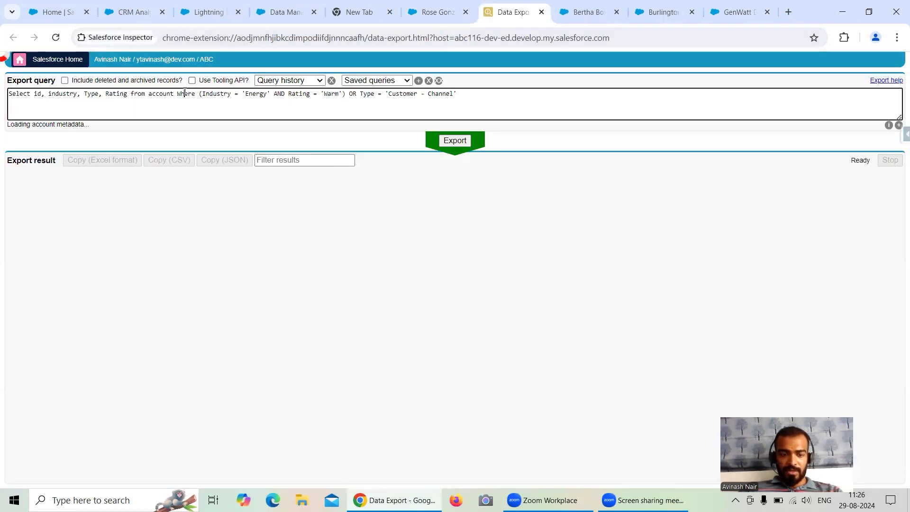
pyautogui.hotkey('ctrl', 'a')
pyautogui.write('S')
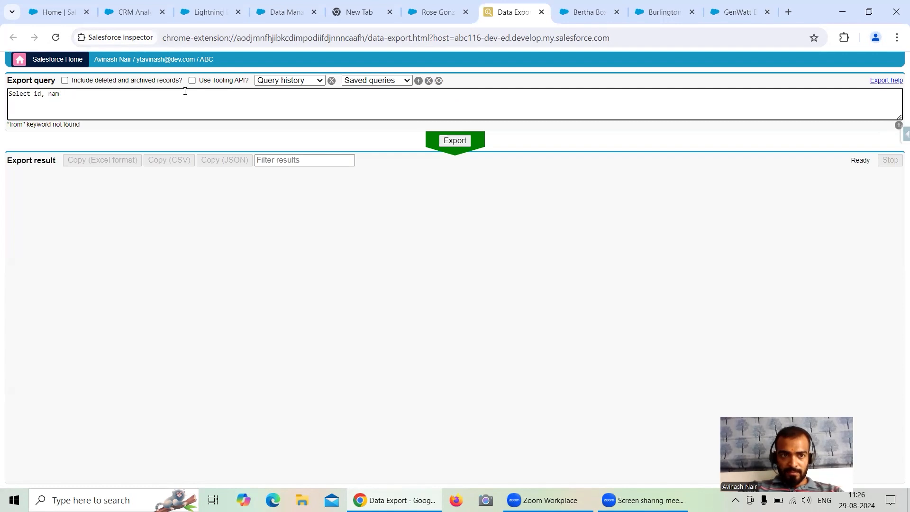
pyautogui.write('Conta')
pyautogui.write('ct')
# Add the Department and LeadSource fields to the Contact export query after name.
pyautogui.click(64, 93)
pyautogui.write(', depa')
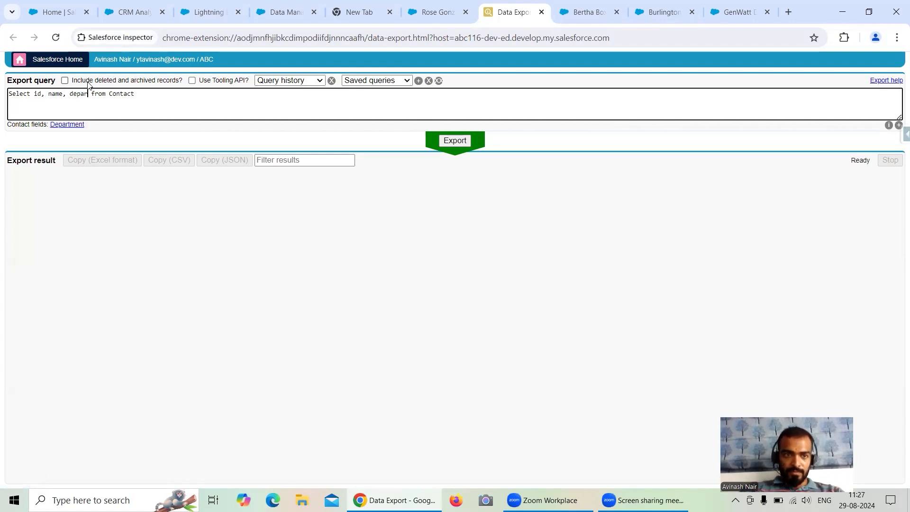
pyautogui.click(67, 124)
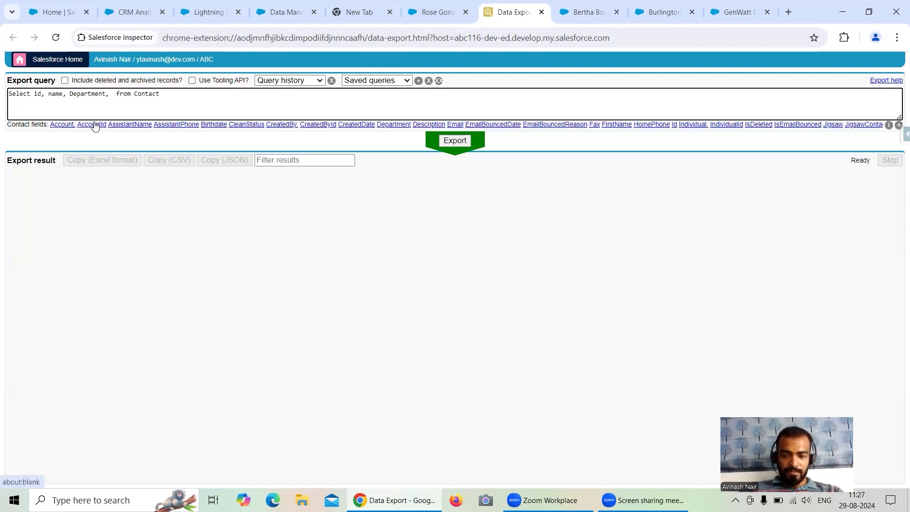
pyautogui.write('lead')
pyautogui.click(68, 124)
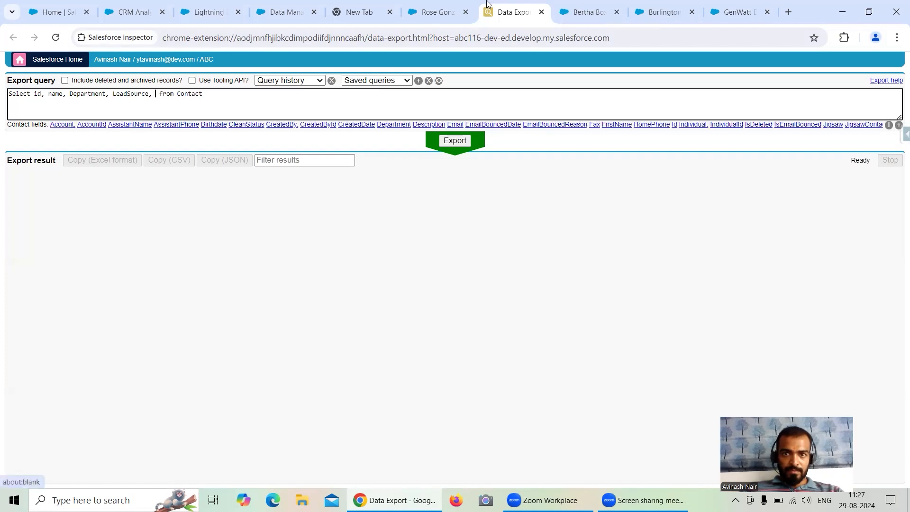
# Check the remaining fields on the contact record, add Level__c to the export query, and export the contacts.
pyautogui.click(435, 12)
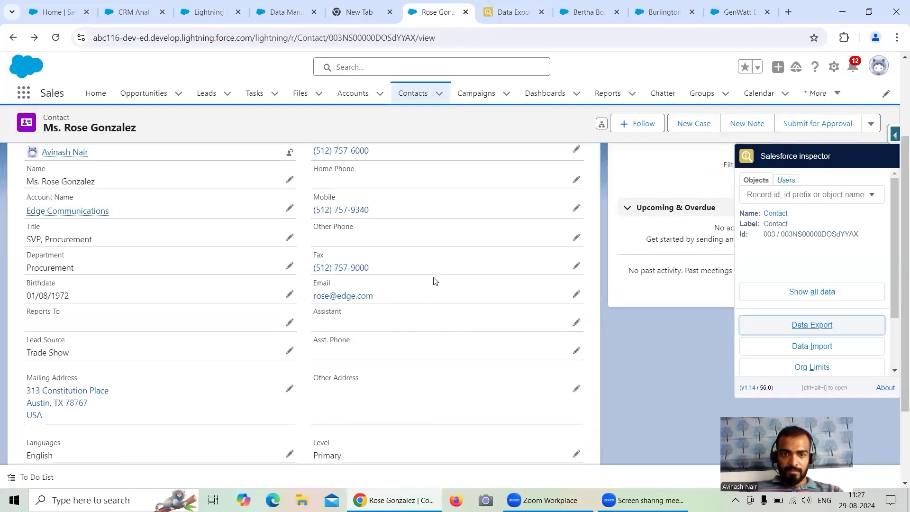
pyautogui.scroll(-3, 468, 264)
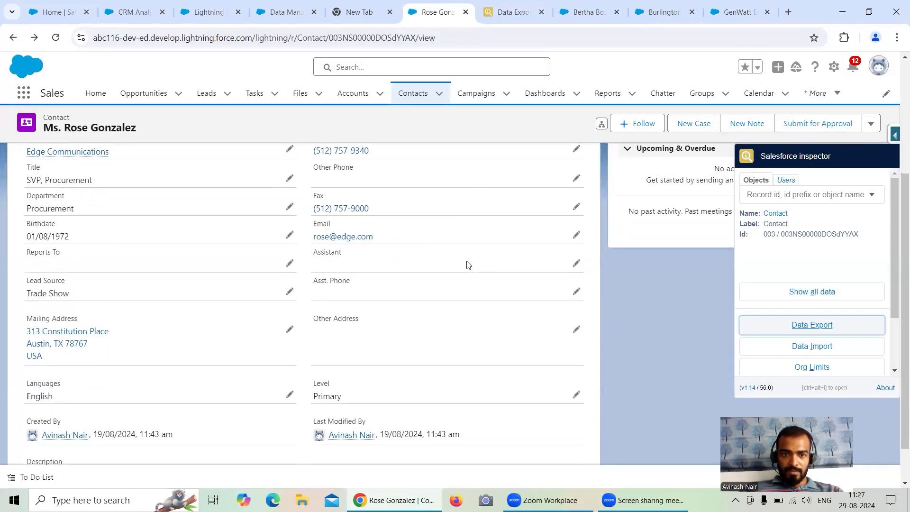
pyautogui.click(496, 11)
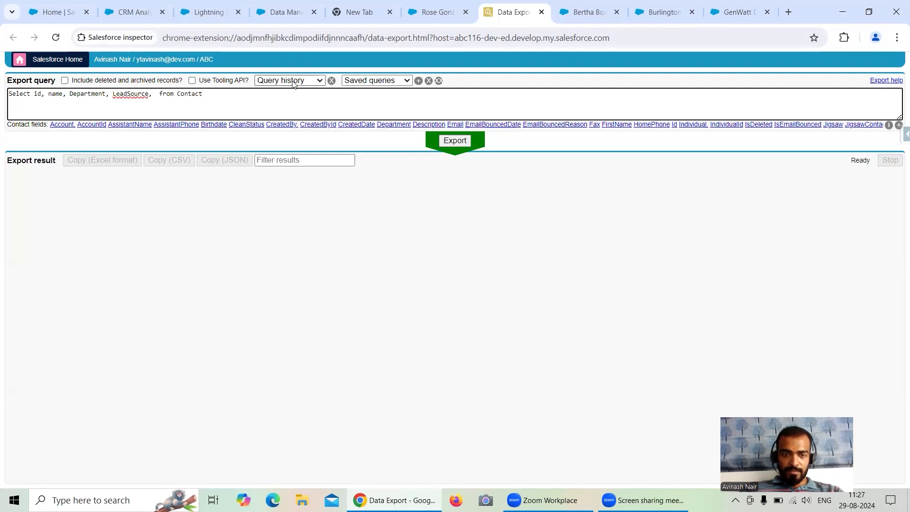
pyautogui.write('Leve')
pyautogui.click(73, 125)
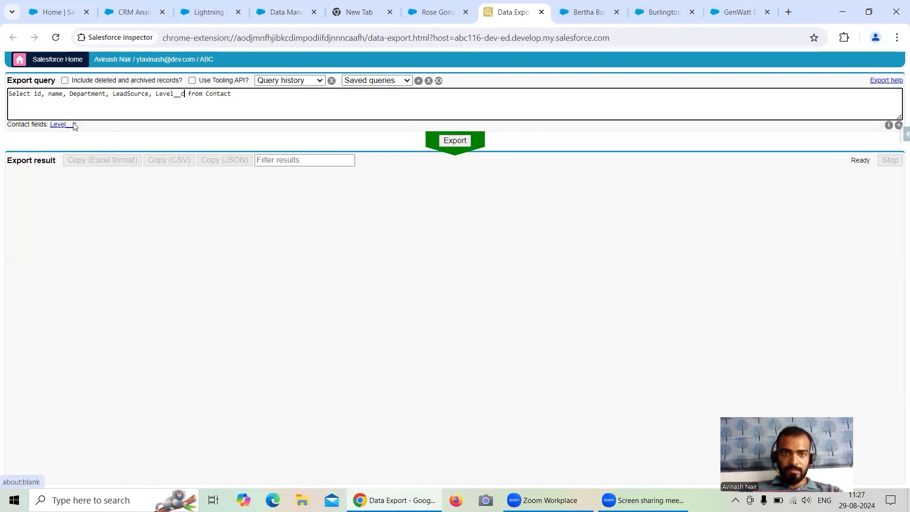
pyautogui.click(457, 142)
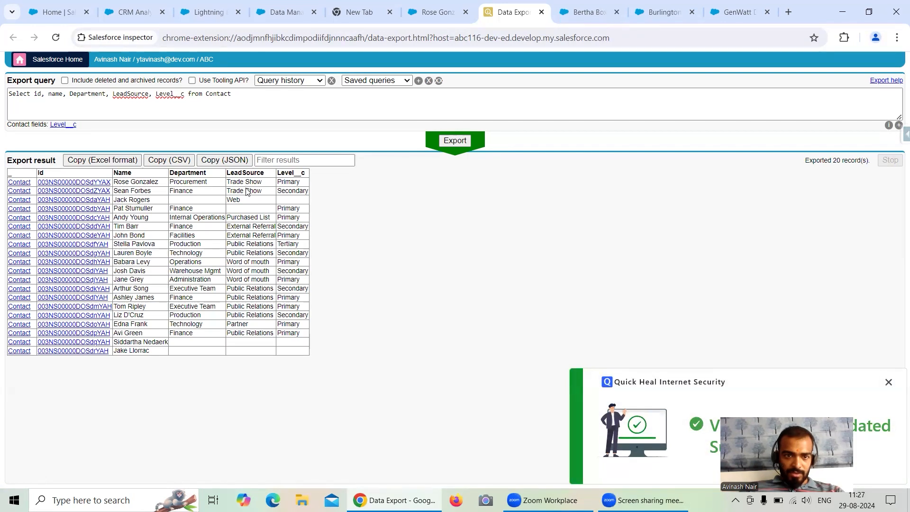
pyautogui.click(888, 382)
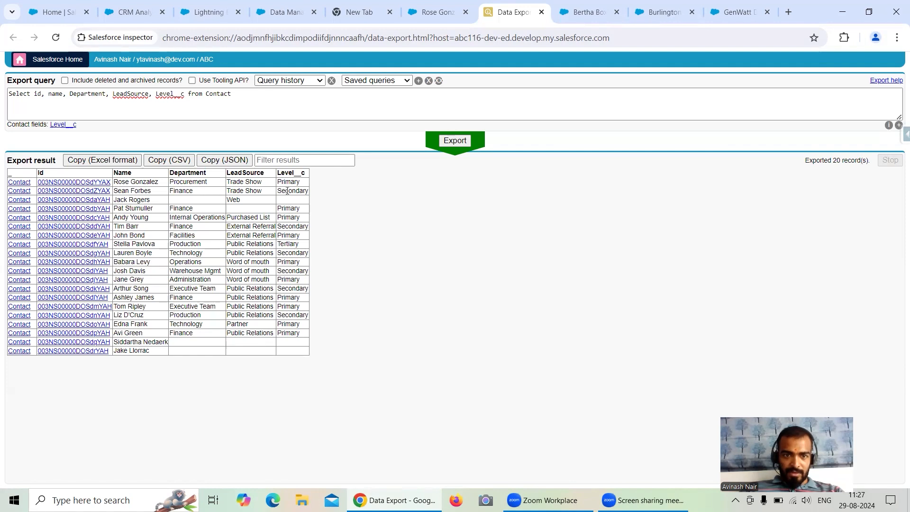
# Append a Where clause to the Contact query that filters Department on Finance.
pyautogui.click(76, 115)
pyautogui.click(259, 95)
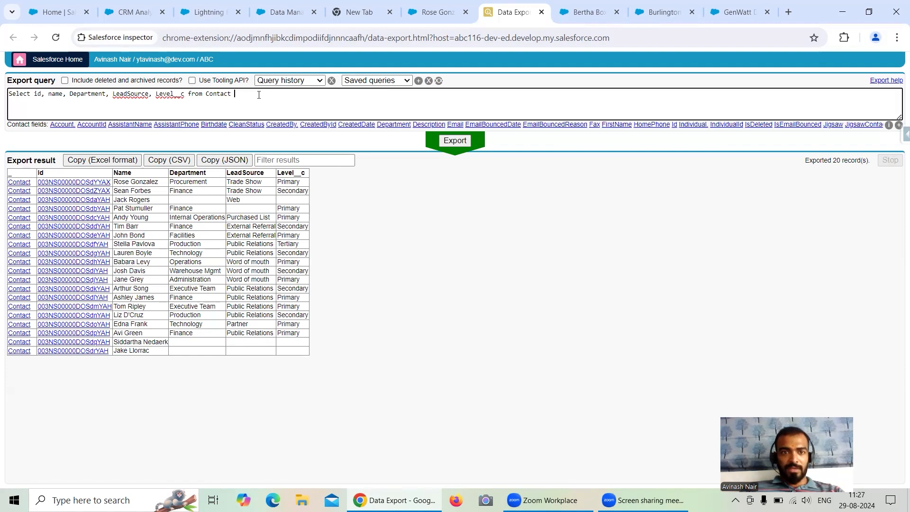
pyautogui.write('Where')
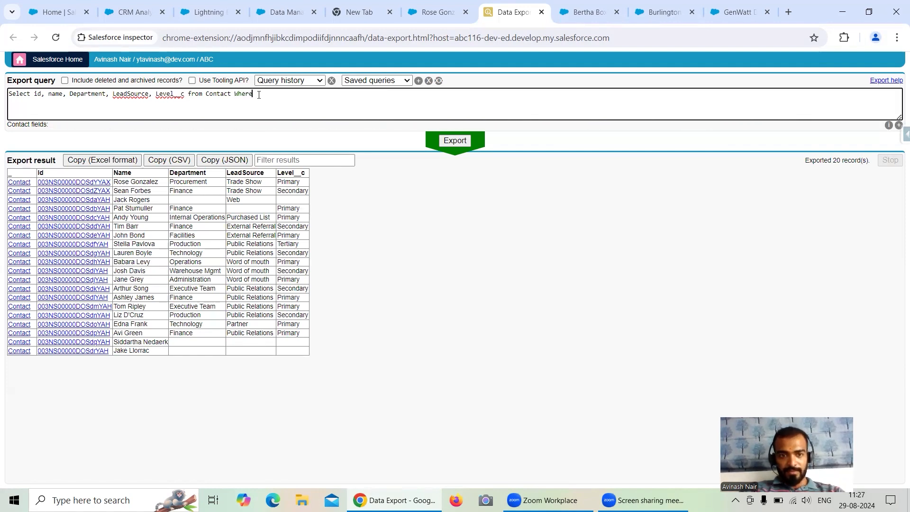
pyautogui.write(' Depar')
pyautogui.click(77, 124)
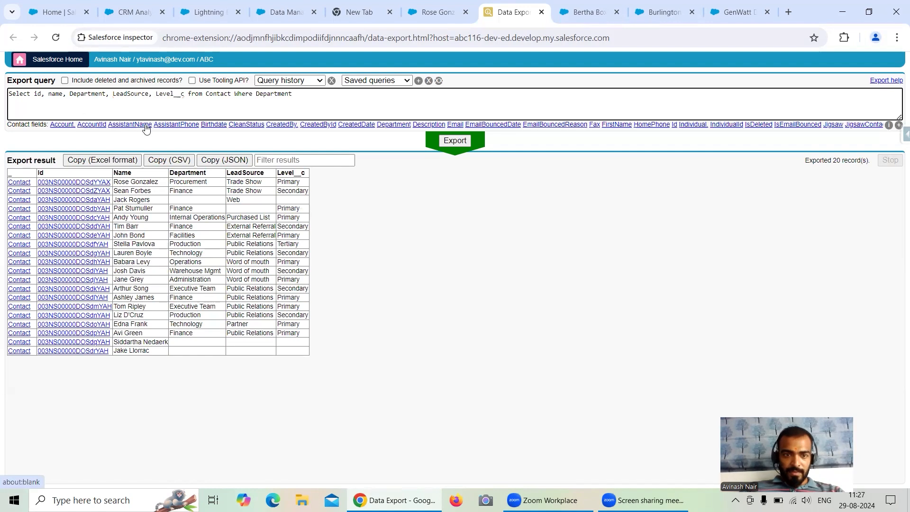
pyautogui.write("= ''")
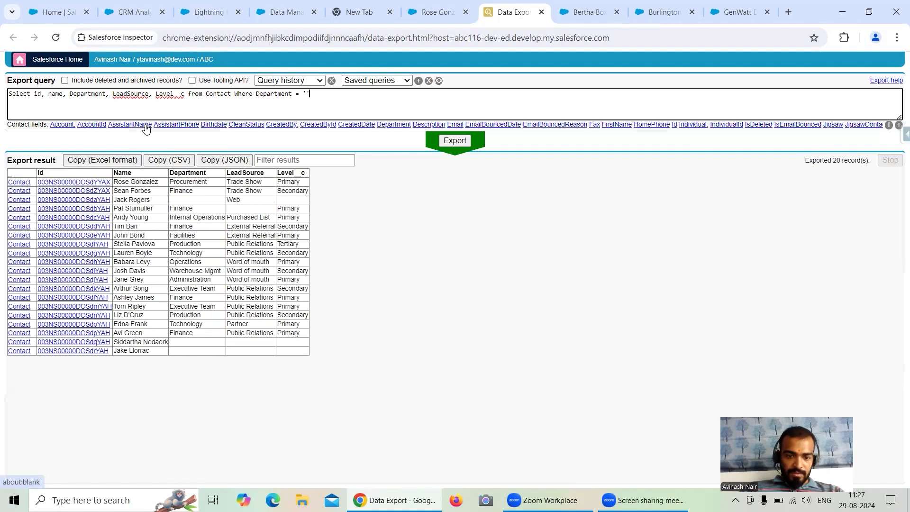
pyautogui.write('Finance')
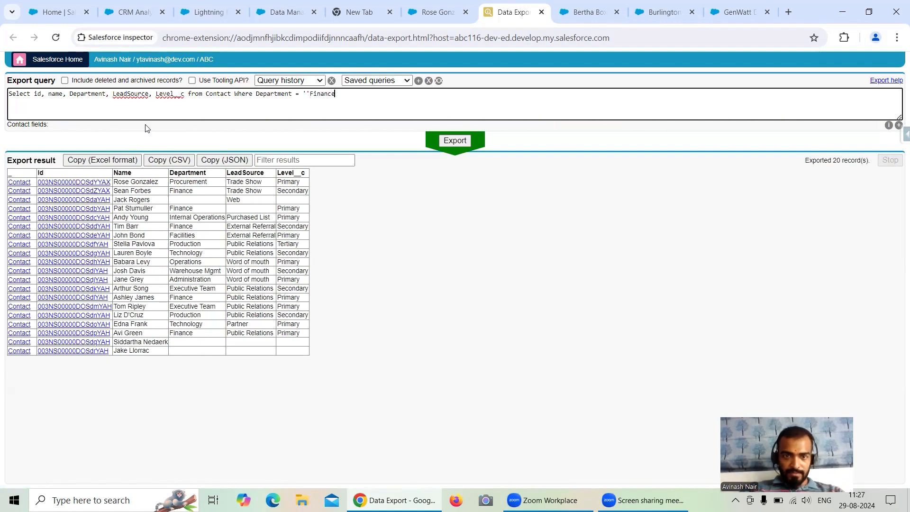
pyautogui.write("' AND ")
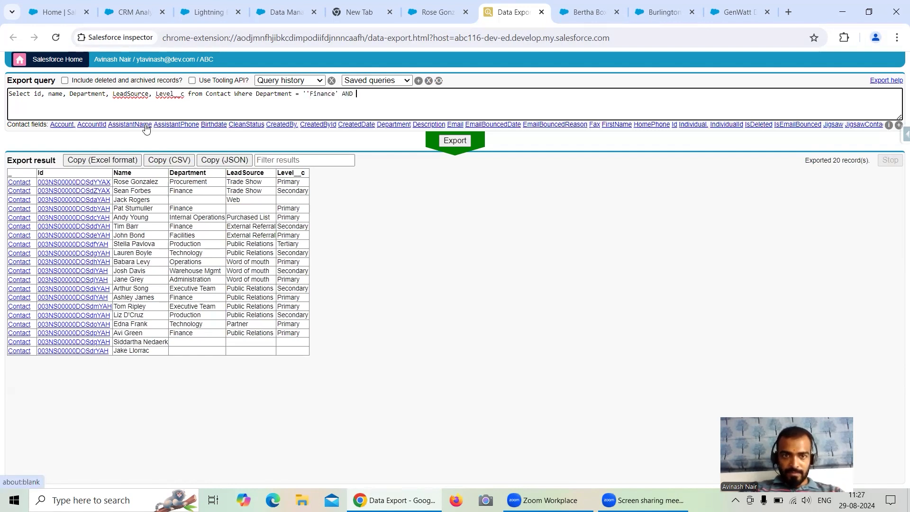
pyautogui.write('LEad')
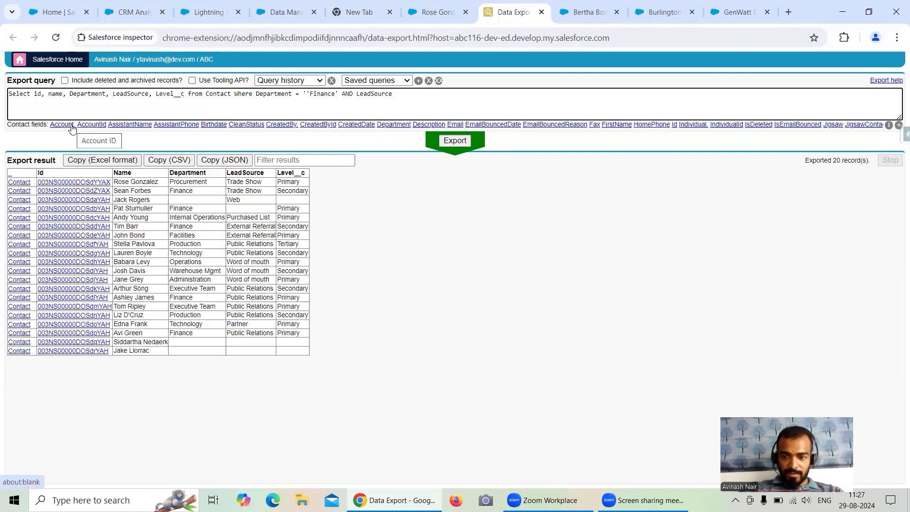
# Extend the Where clause with AND LeadSource = 'Public Relations'.
pyautogui.write("= ''")
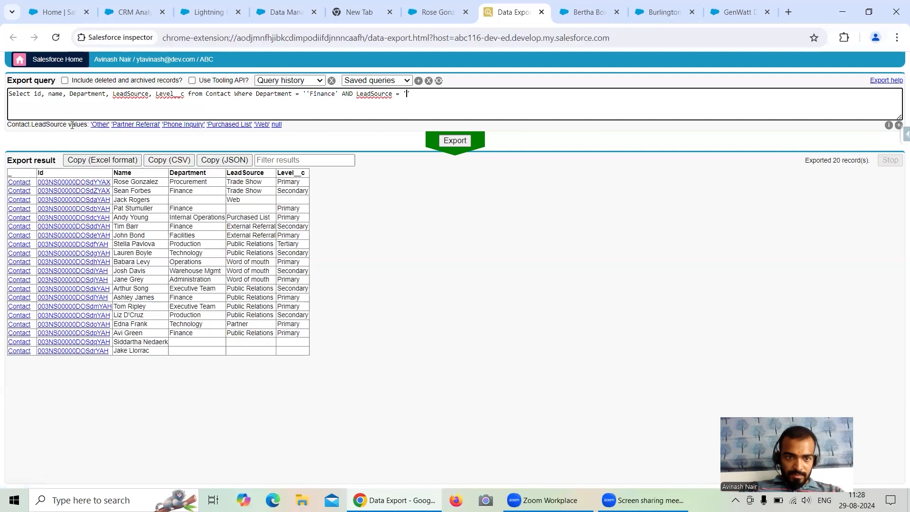
pyautogui.write('Public ')
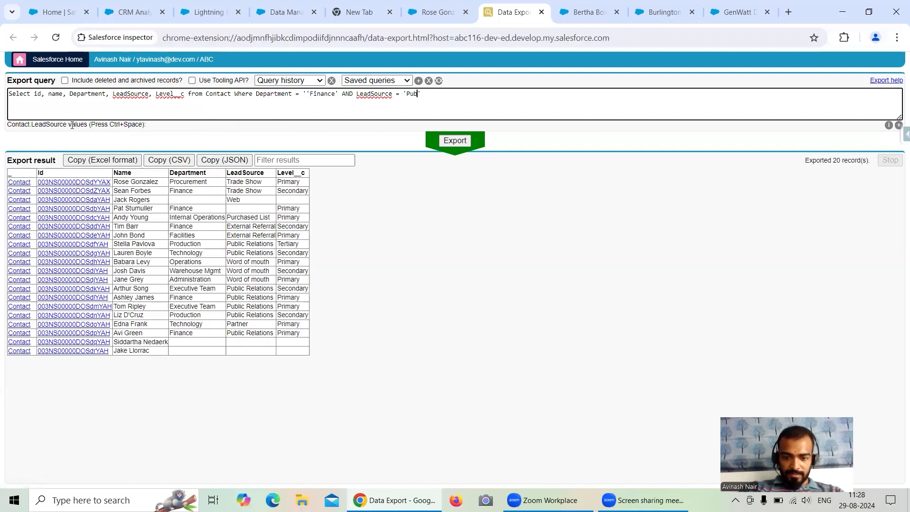
pyautogui.write('Re')
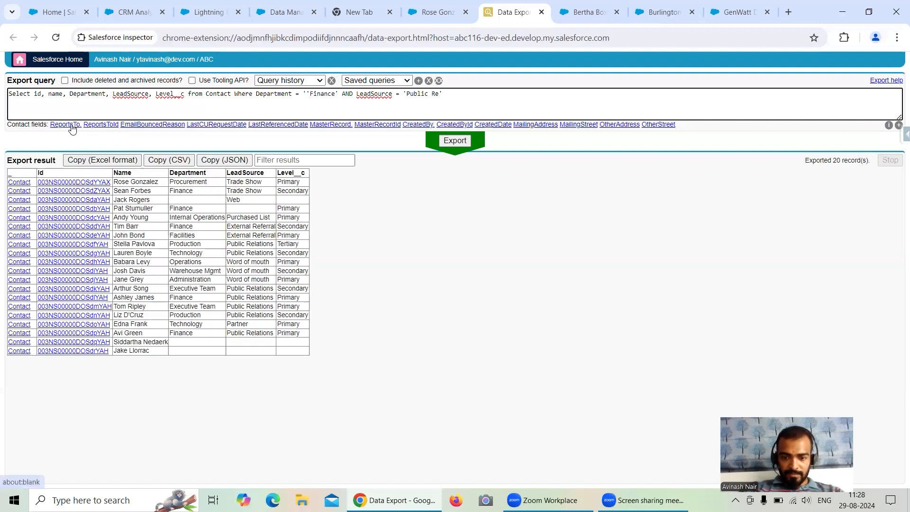
pyautogui.write('lations')
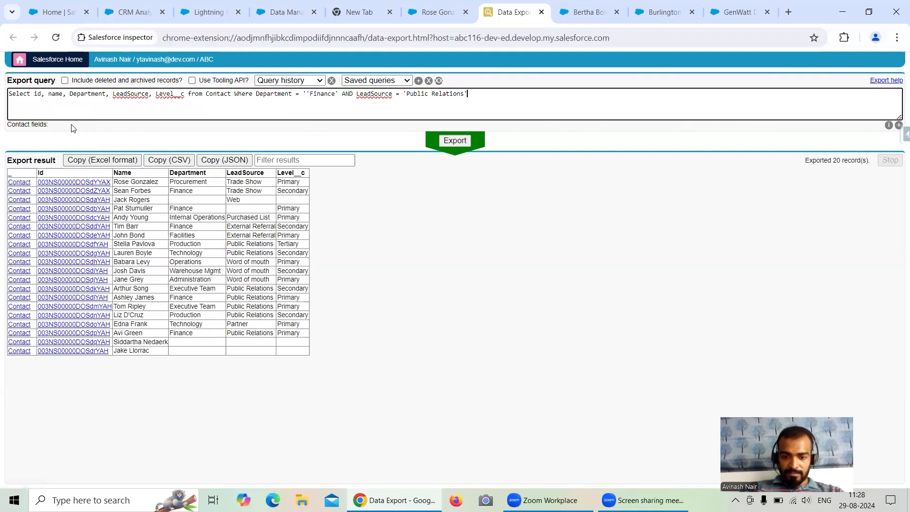
pyautogui.write(' a')
pyautogui.press('BackSpace')
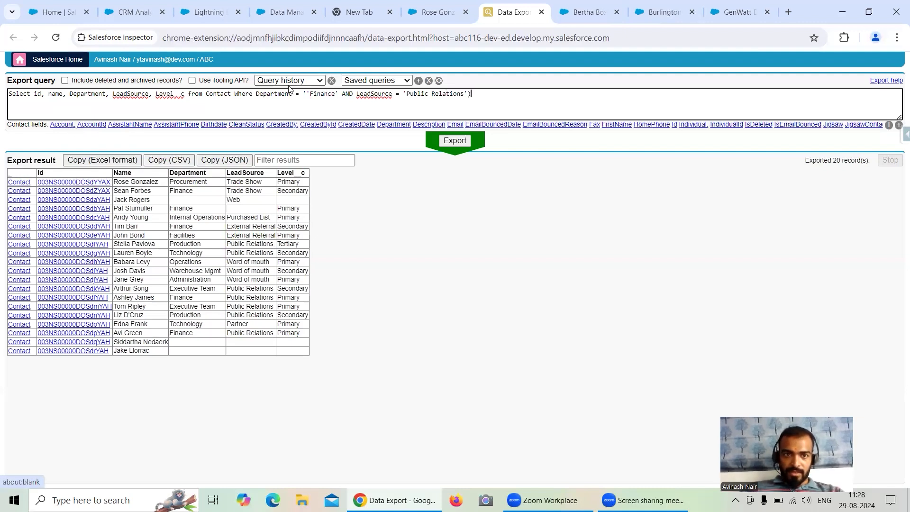
# Enclose the Department and LeadSource conditions in parentheses, add OR Level__c = 'Primary', and run the export.
pyautogui.write('(')
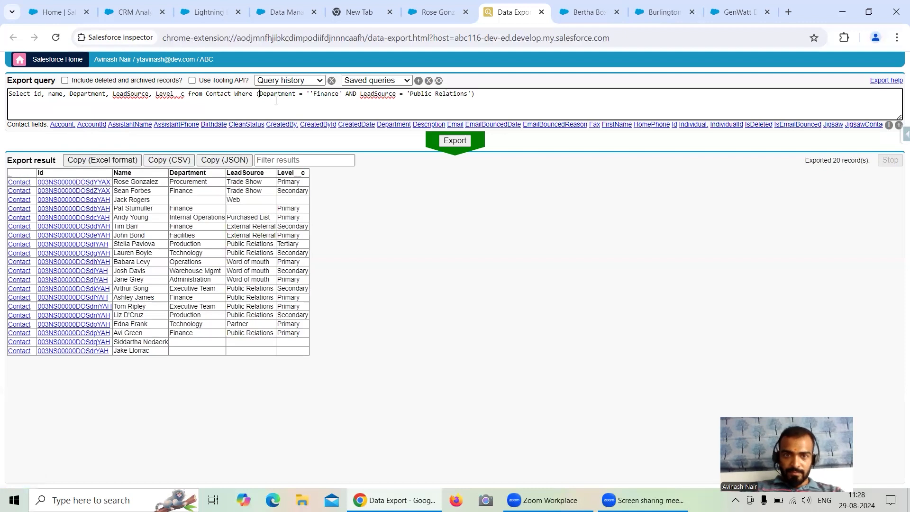
pyautogui.write('O')
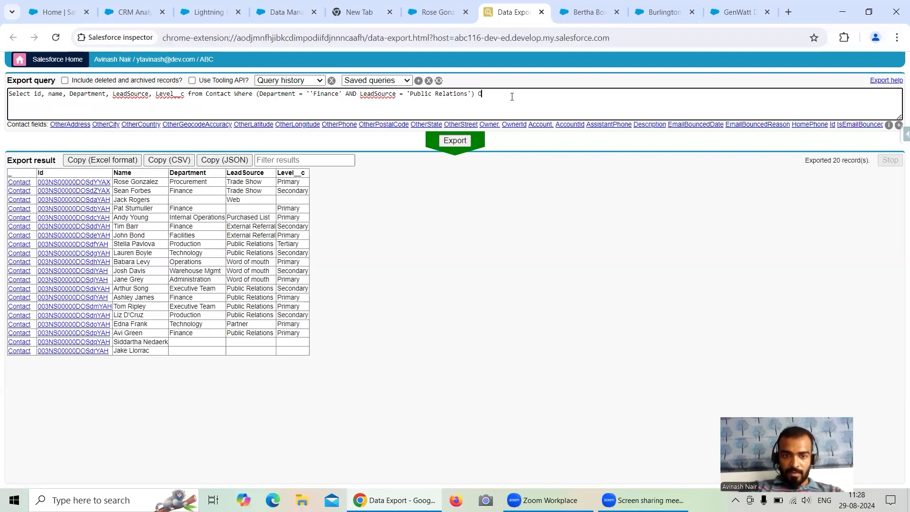
pyautogui.write('R Leve')
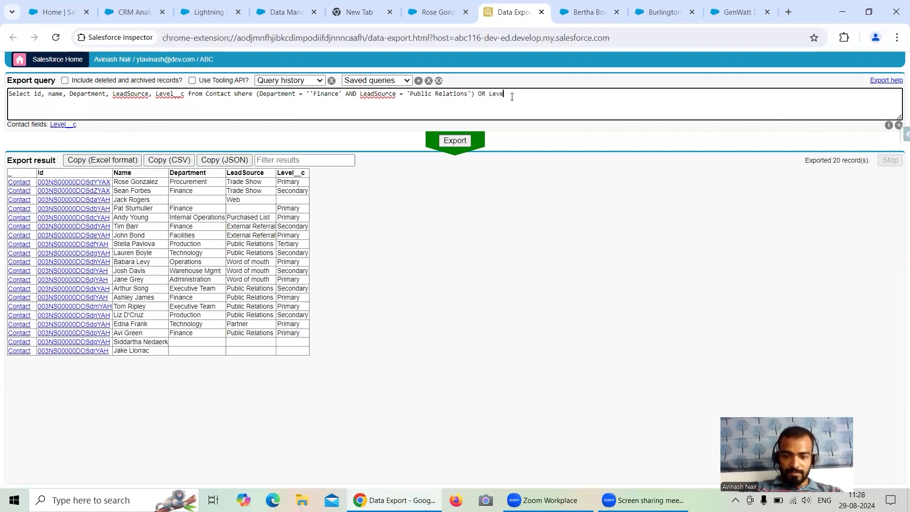
pyautogui.write('l__c')
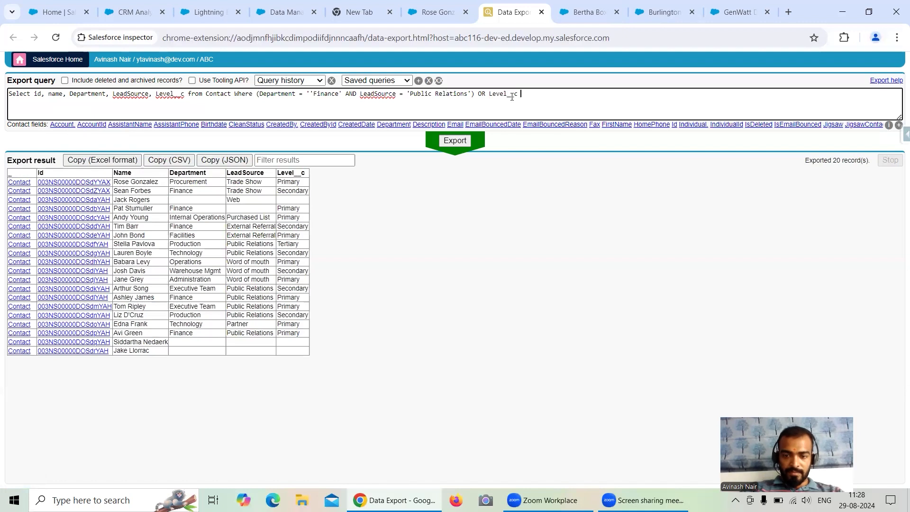
pyautogui.write(" = ''")
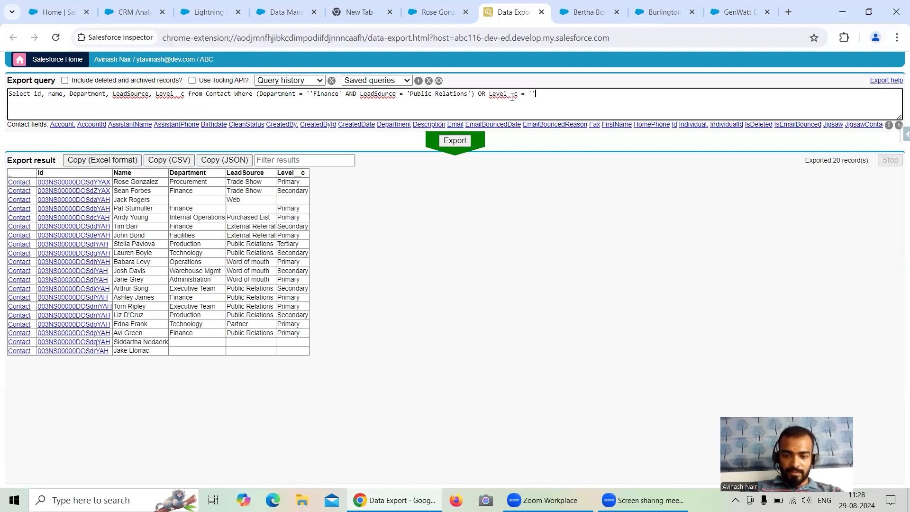
pyautogui.press('BackSpace')
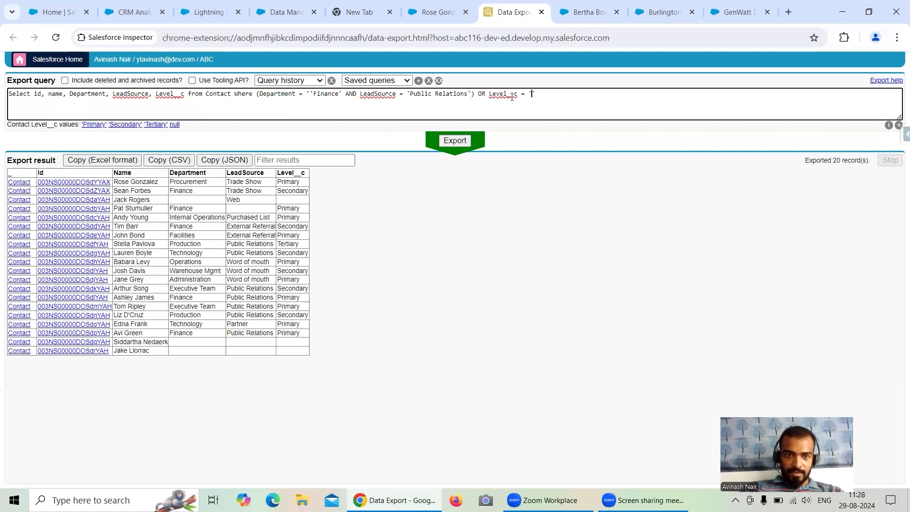
pyautogui.write('Primary')
pyautogui.click(455, 141)
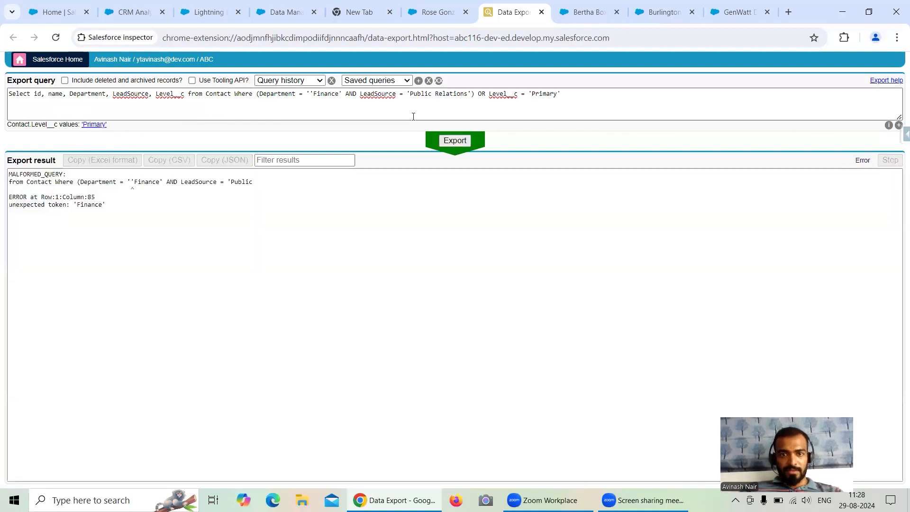
# Remove the extra quotation mark before Finance in the query and rerun the export.
pyautogui.click(314, 93)
pyautogui.press('BackSpace')
pyautogui.click(454, 142)
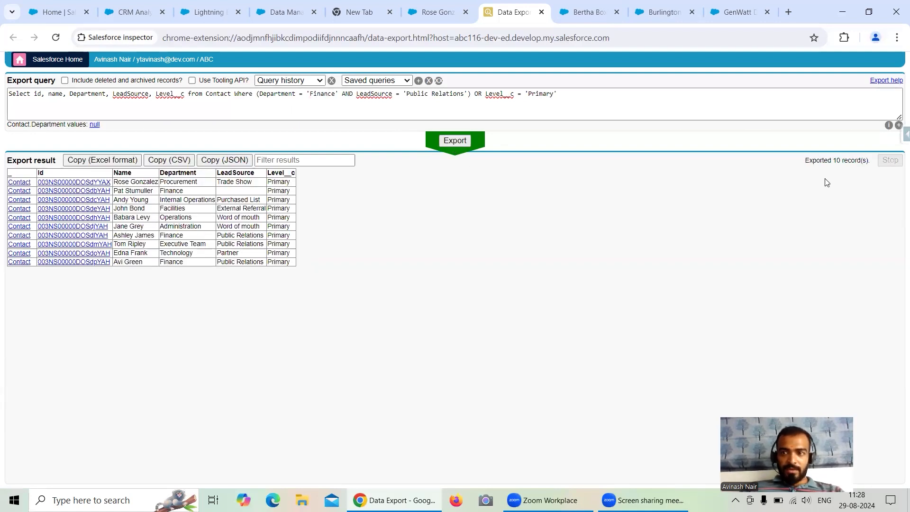
# Try exporting with an extra closing parenthesis at the end of the query, then remove it and export again.
pyautogui.moveTo(260, 94); pyautogui.dragTo(555, 95)
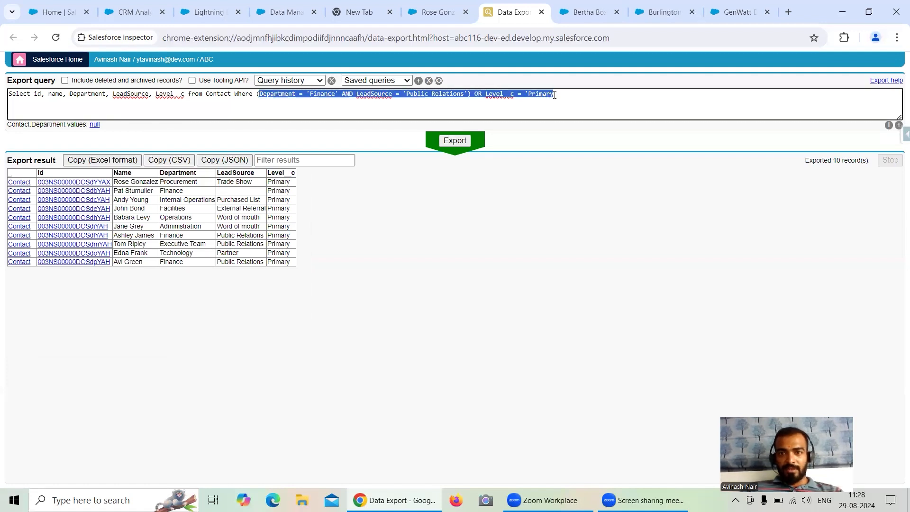
pyautogui.click(574, 92)
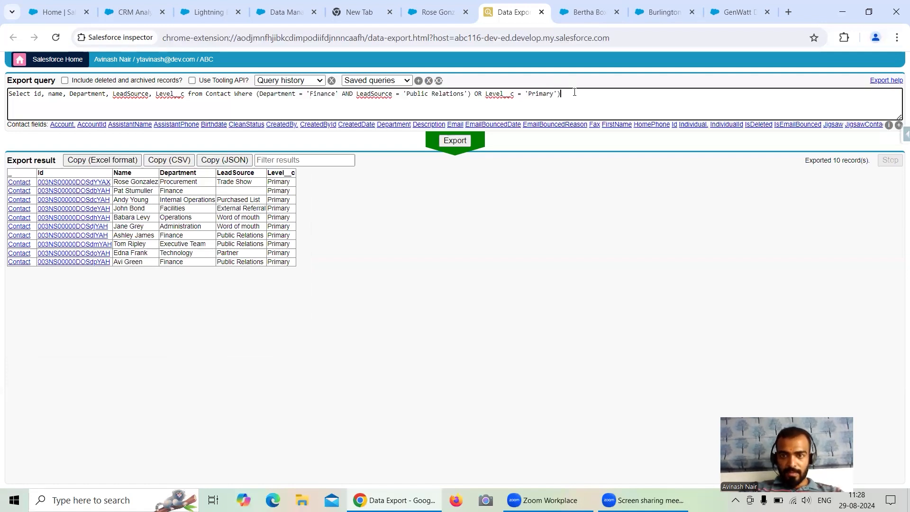
pyautogui.click(457, 141)
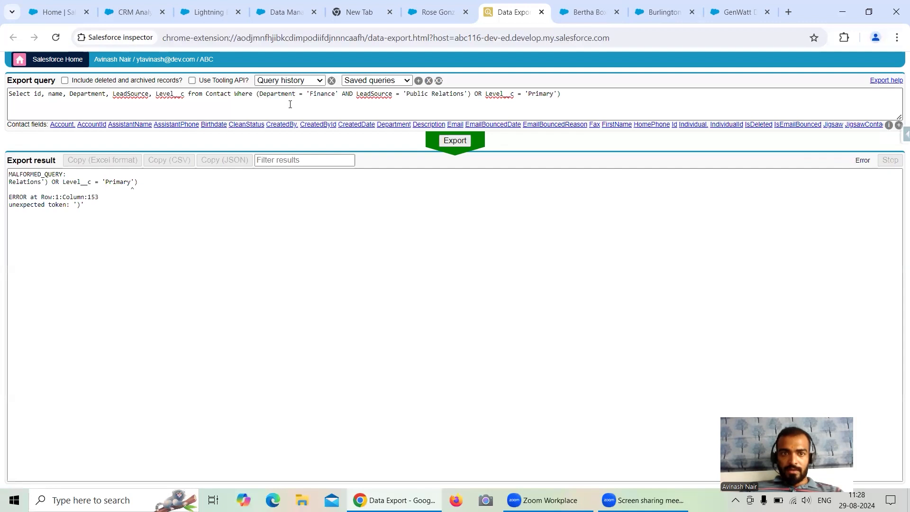
pyautogui.click(579, 94)
pyautogui.click(455, 141)
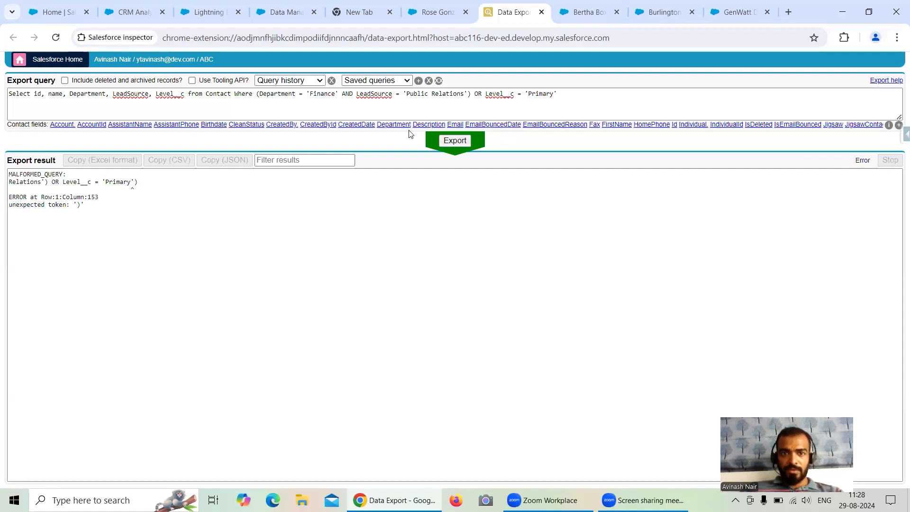
# Copy the conditions after Where, switch to Data Manager, and open the Contact object of the Salesforce External connection.
pyautogui.moveTo(260, 93)
pyautogui.mouseDown()
pyautogui.moveTo(575, 91)
pyautogui.moveTo(257, 93)
pyautogui.mouseUp()
pyautogui.hotkey('ctrl', 'c')
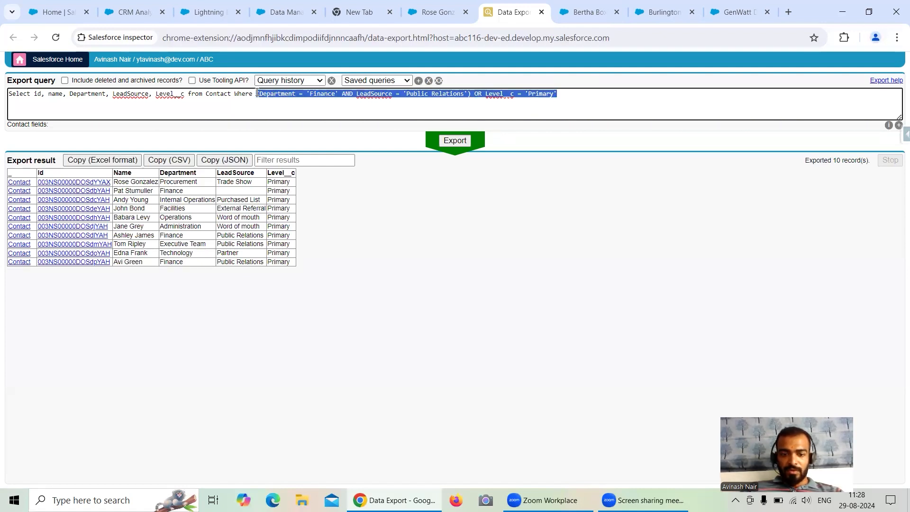
pyautogui.click(278, 12)
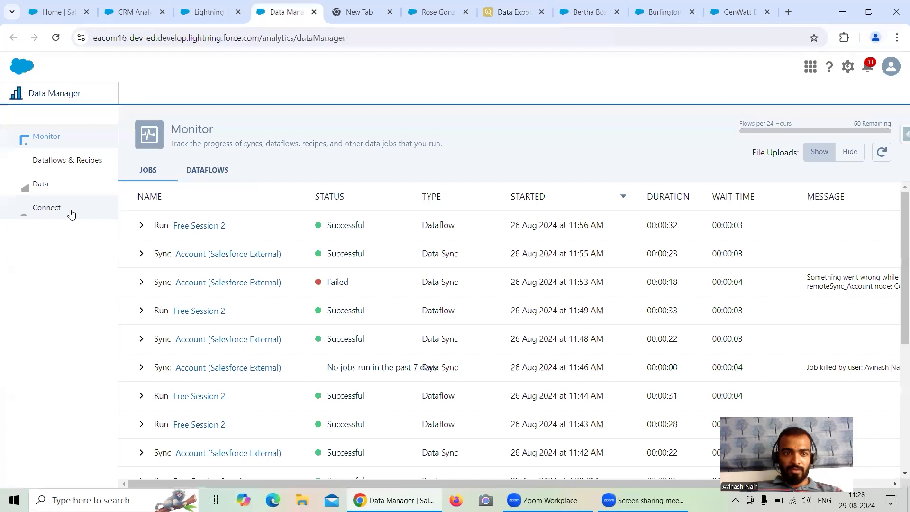
pyautogui.click(47, 208)
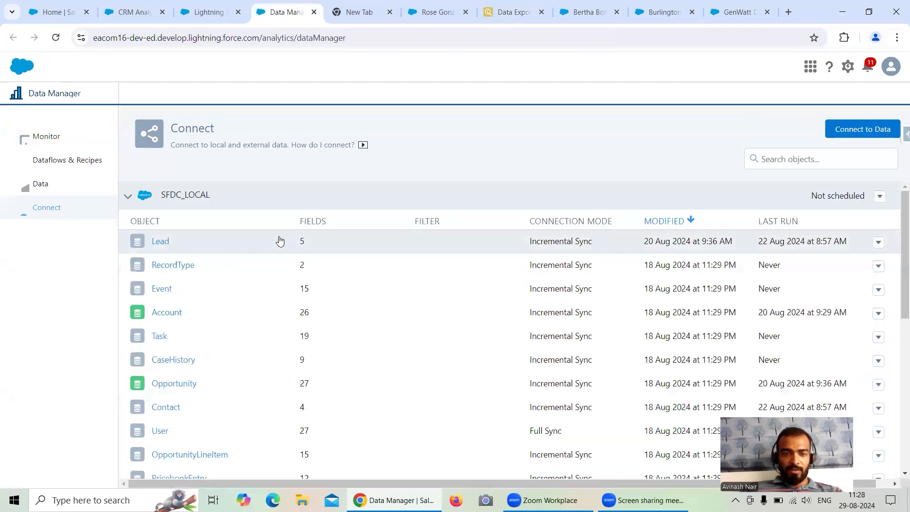
pyautogui.click(127, 196)
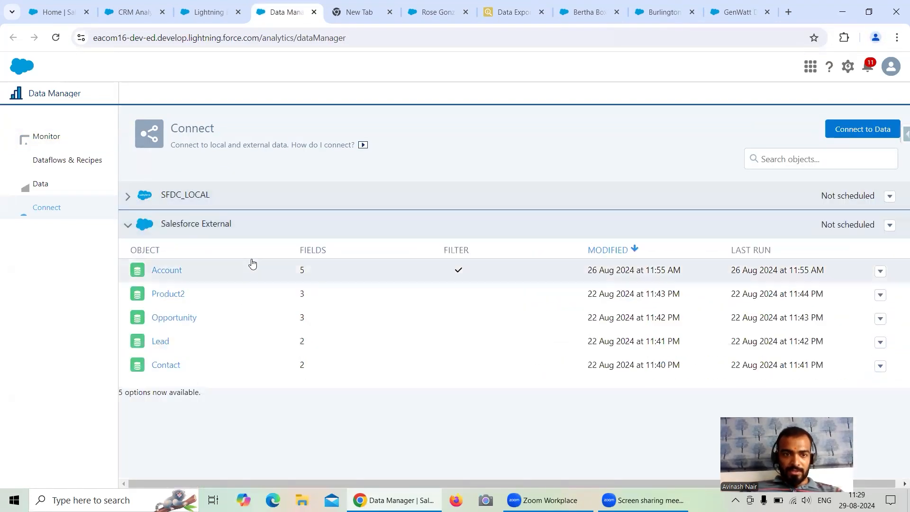
pyautogui.click(172, 366)
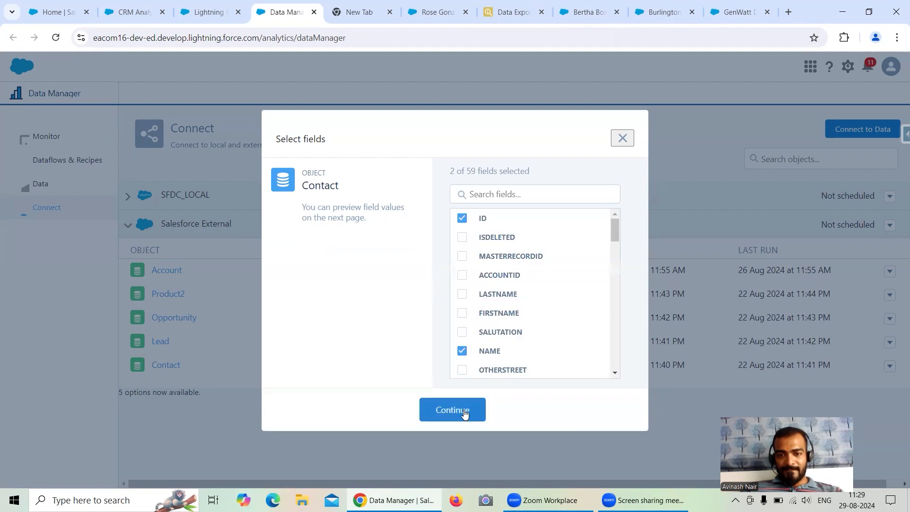
# Set the Contact data sync filter to (Department = 'Finance' AND LeadSource = 'Public Relations') OR Level__c = 'Primary' and save the object settings.
pyautogui.click(466, 409)
pyautogui.click(757, 129)
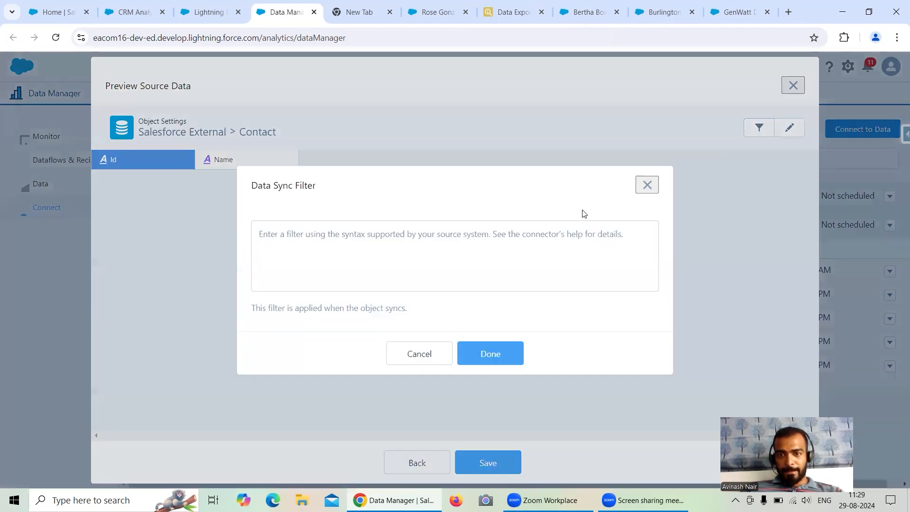
pyautogui.hotkey('ctrl', 'v')
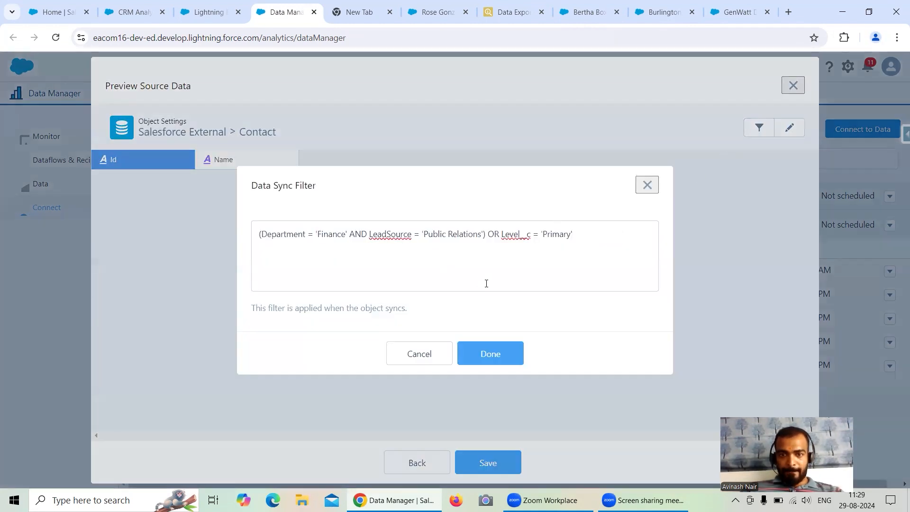
pyautogui.click(491, 356)
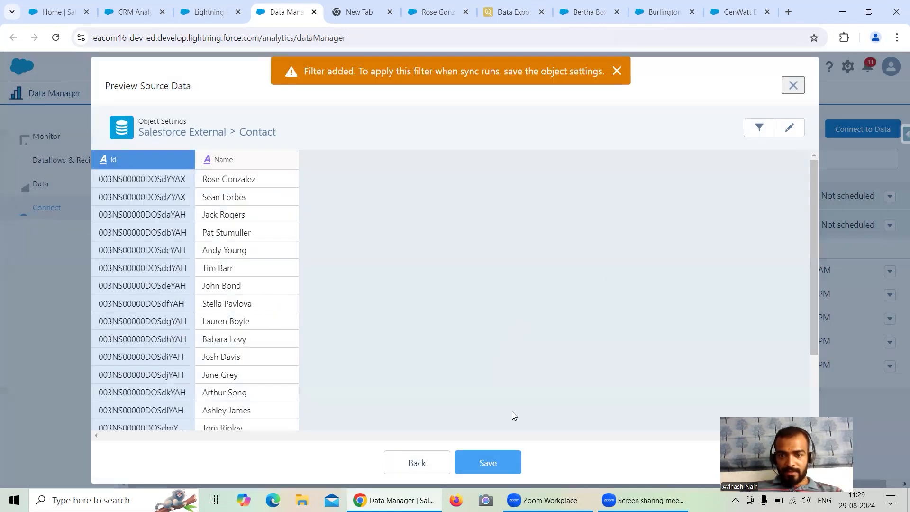
pyautogui.click(486, 463)
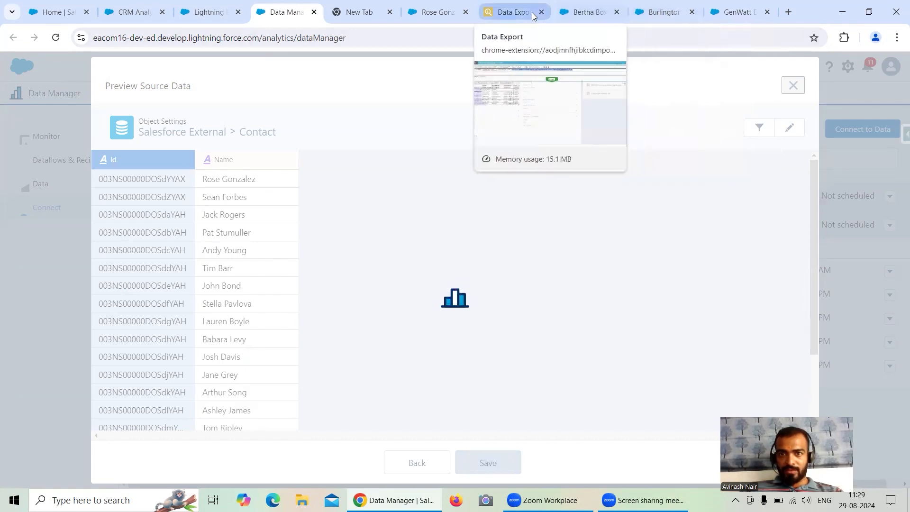
# Open Salesforce Inspector's Data Export in a separate browser tab from the open lead record.
pyautogui.click(588, 12)
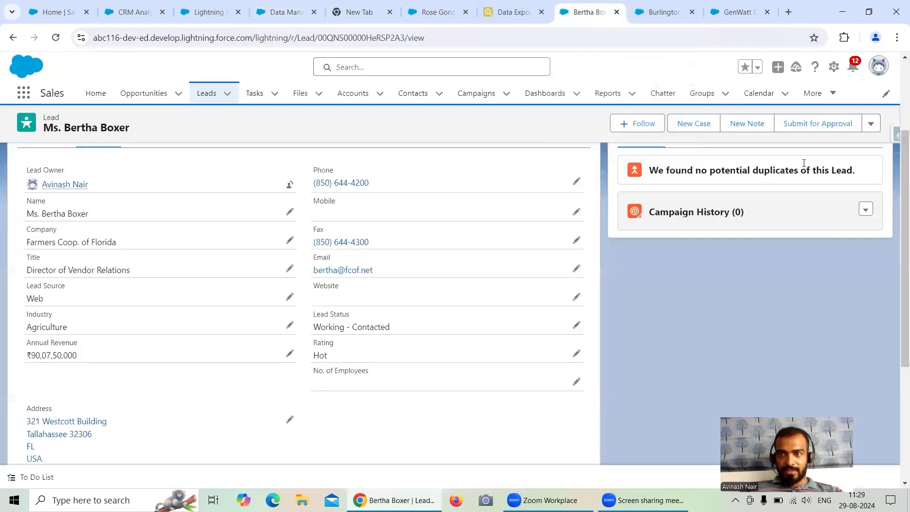
pyautogui.click(895, 138)
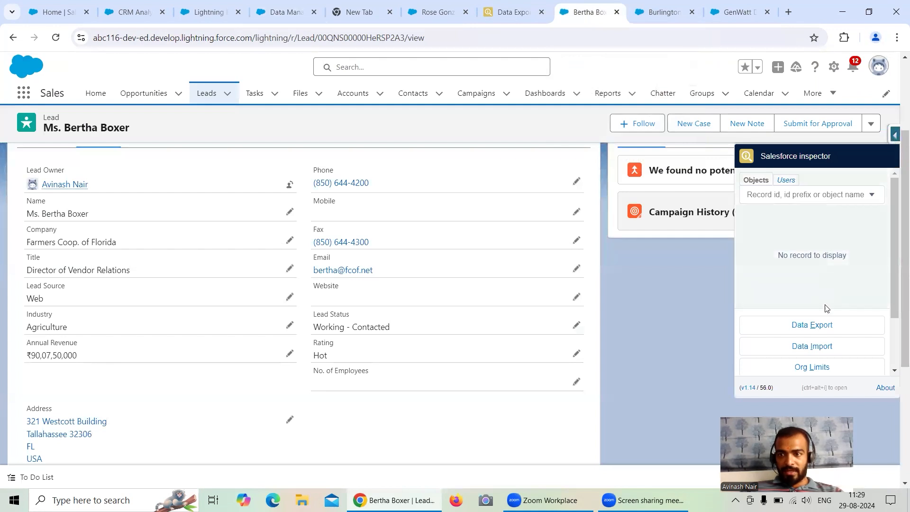
pyautogui.rightClick(824, 331)
pyautogui.click(769, 343)
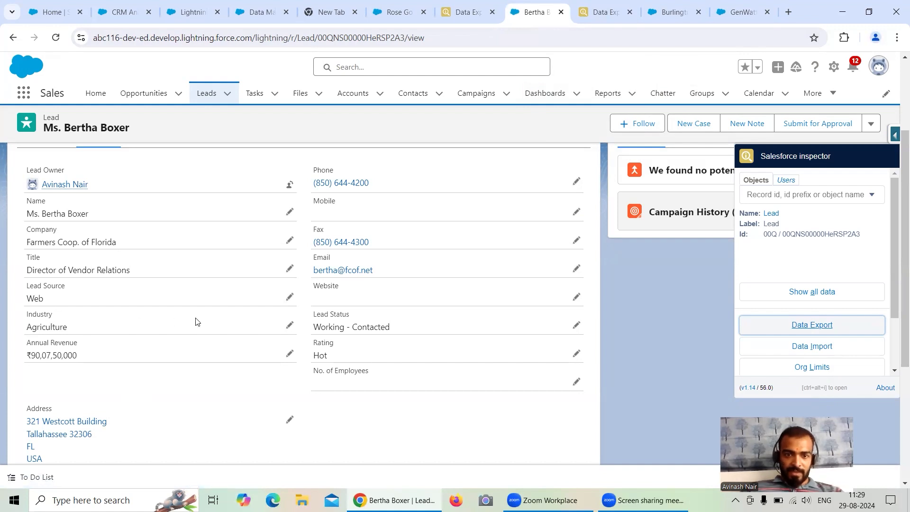
pyautogui.click(606, 12)
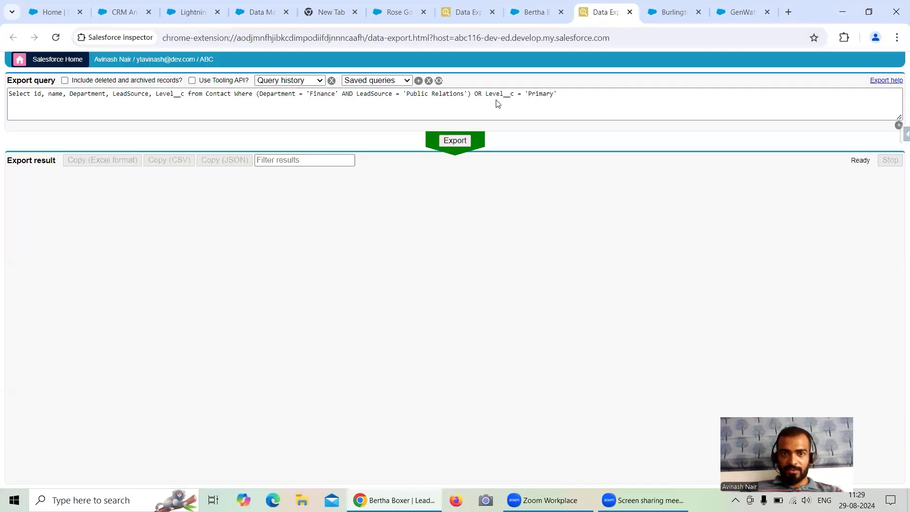
# Replace the prefilled Contact query with Select id, name from Lead.
pyautogui.moveTo(69, 94); pyautogui.dragTo(655, 97)
pyautogui.press('BackSpace')
pyautogui.press('BackSpace')
pyautogui.press('BackSpace')
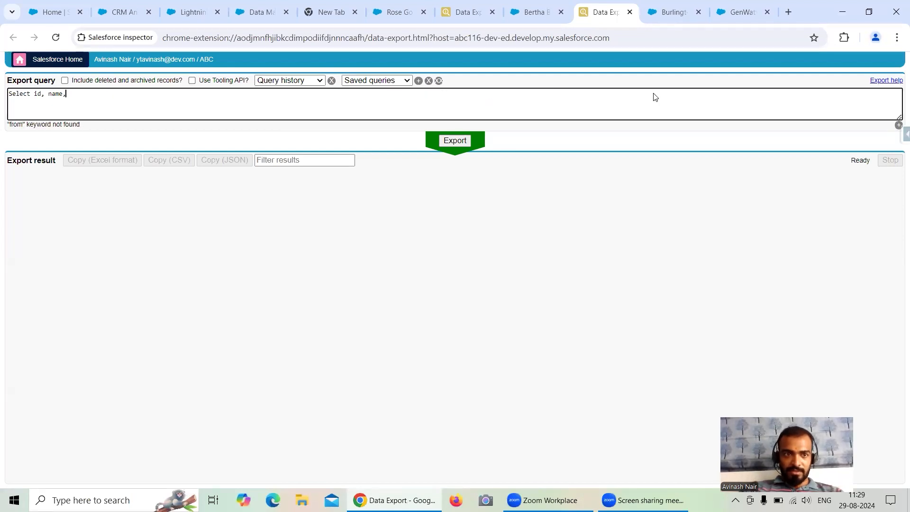
pyautogui.write('from Le')
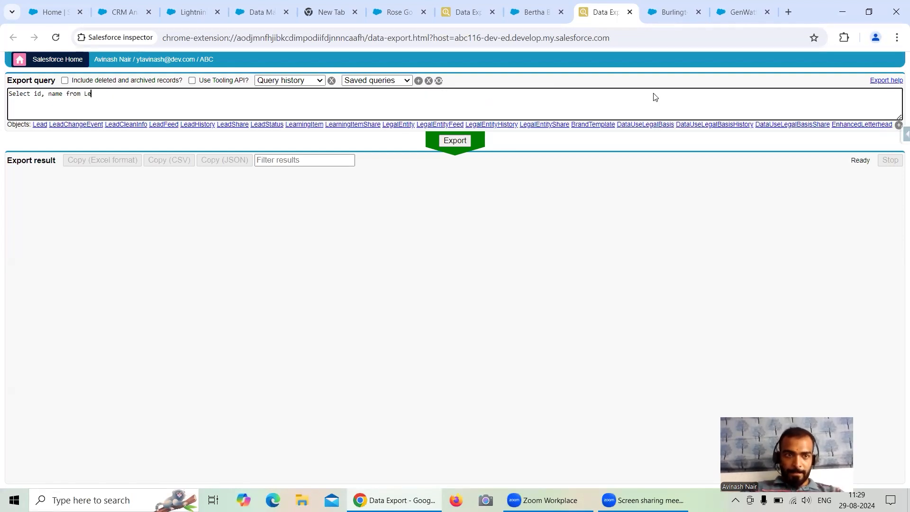
pyautogui.click(40, 124)
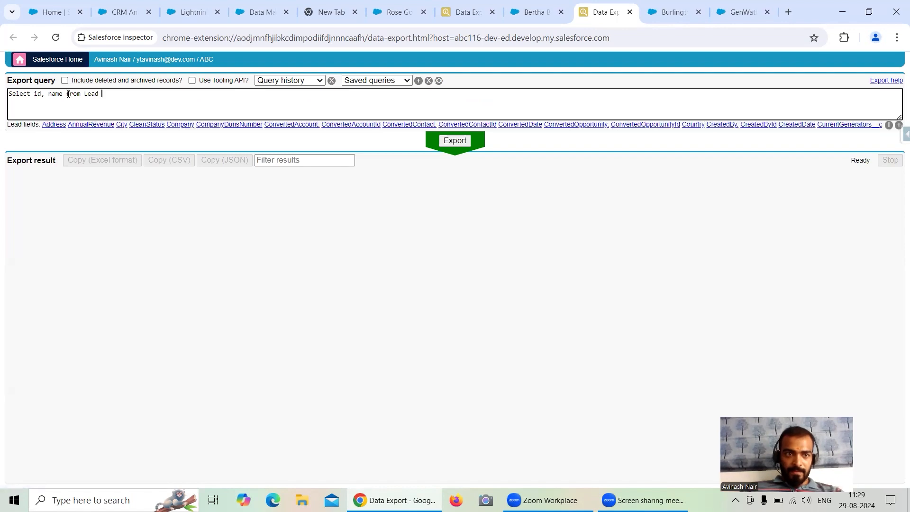
# Add the LeadSource and Industry fields to the Lead query and run the export.
pyautogui.click(62, 93)
pyautogui.write(', Lead')
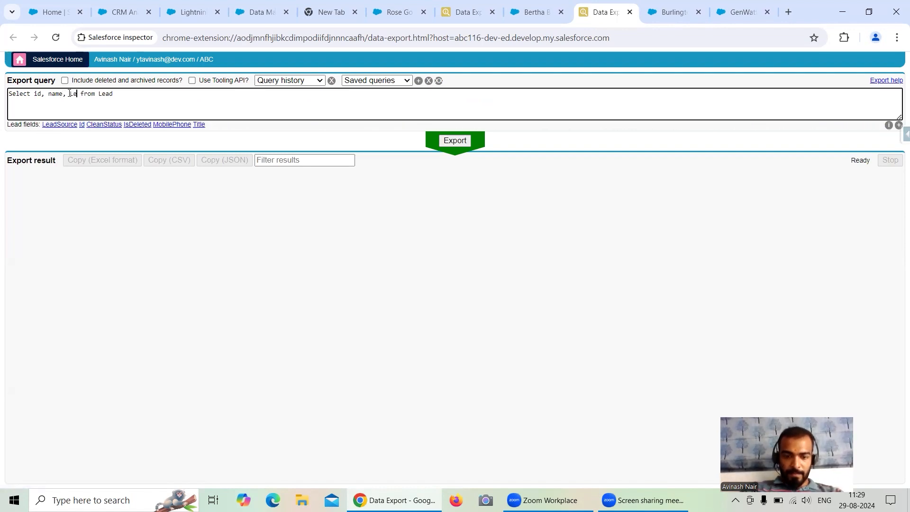
pyautogui.click(60, 125)
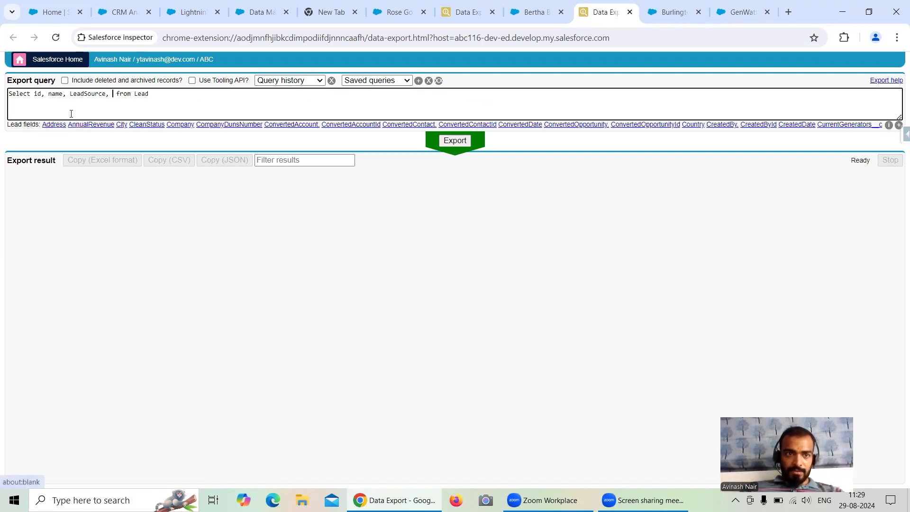
pyautogui.write('Industry')
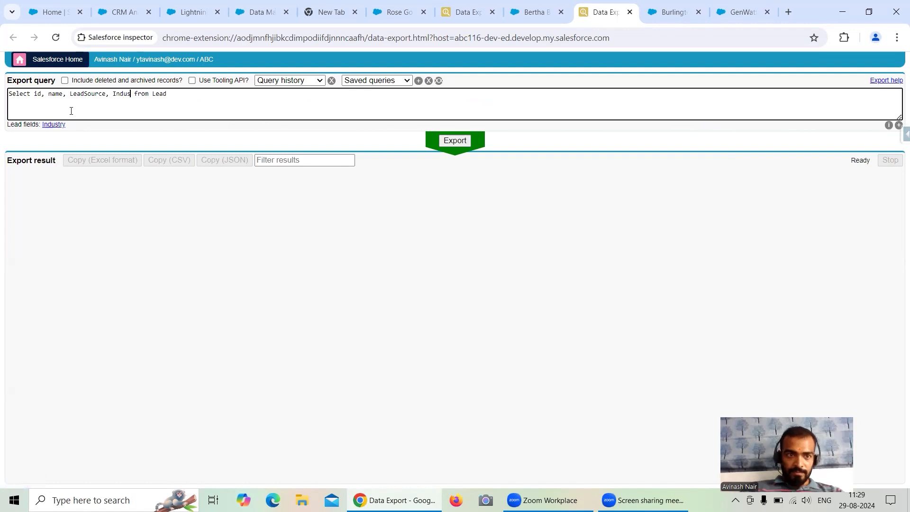
pyautogui.click(56, 125)
pyautogui.press('BackSpace')
pyautogui.press('BackSpace')
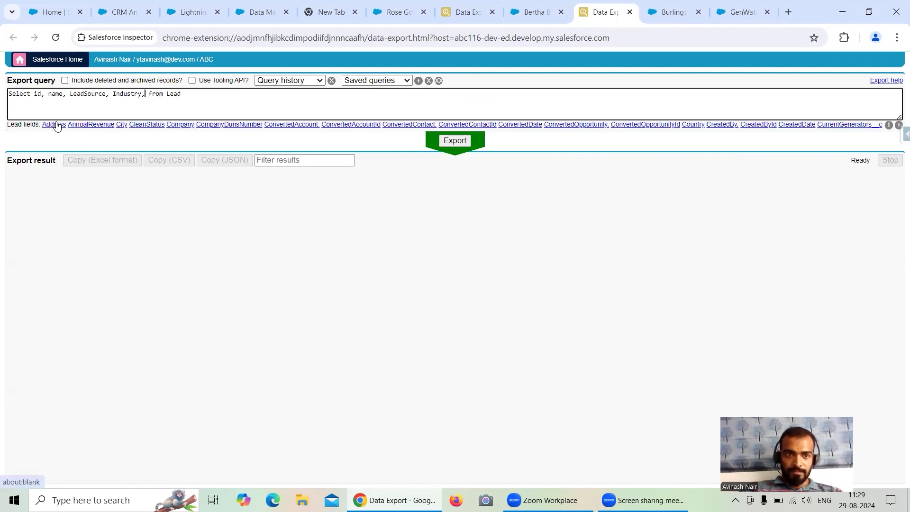
pyautogui.click(436, 137)
# Begin a Where clause with a field starting with Lead at the end of the query.
pyautogui.click(225, 94)
pyautogui.write('Where ')
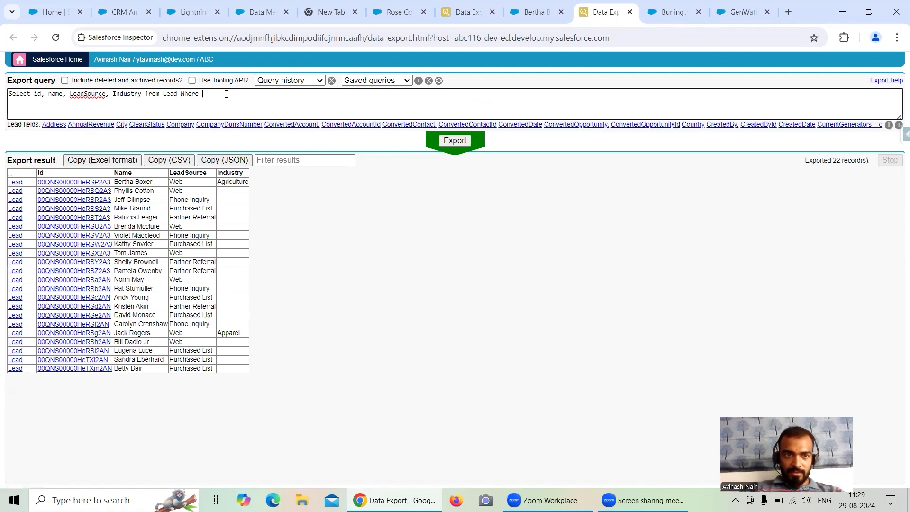
pyautogui.write('Le')
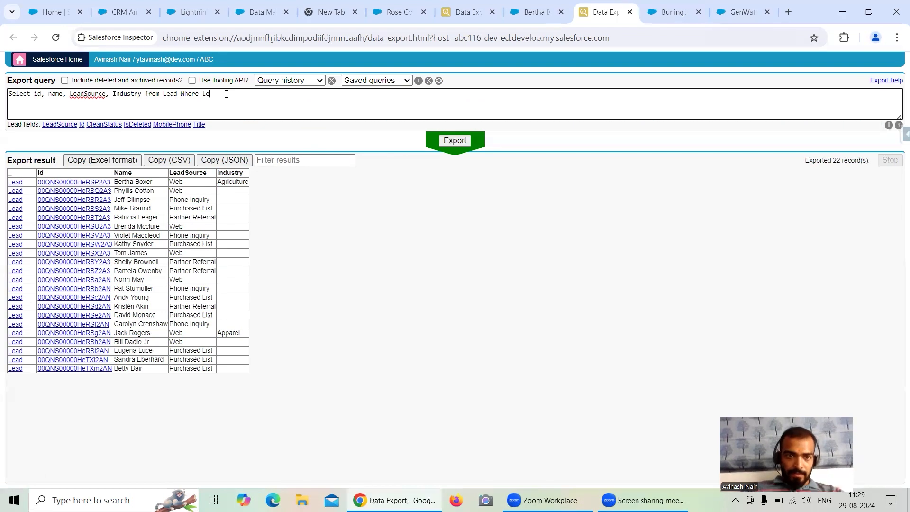
pyautogui.write('ad')
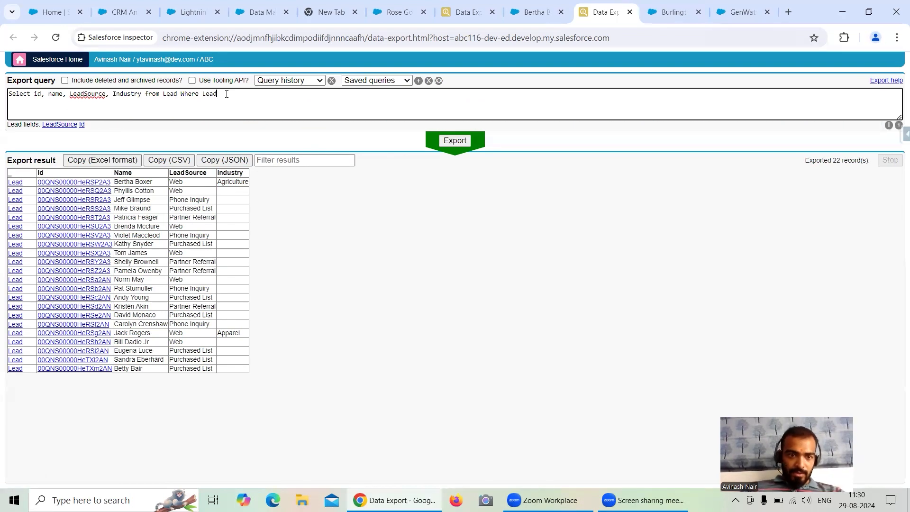
# Check the lead record's fields, add Rating after Industry in the query, and run the export.
pyautogui.click(529, 18)
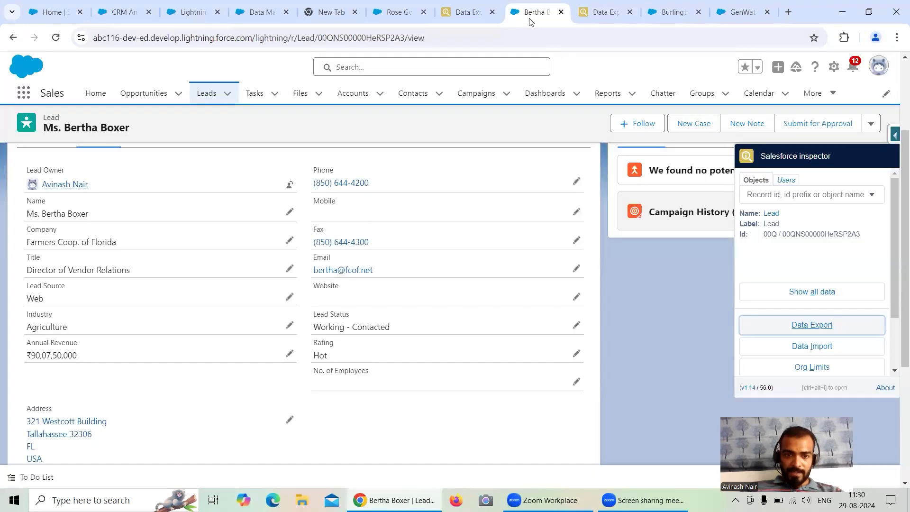
pyautogui.click(605, 13)
pyautogui.click(141, 94)
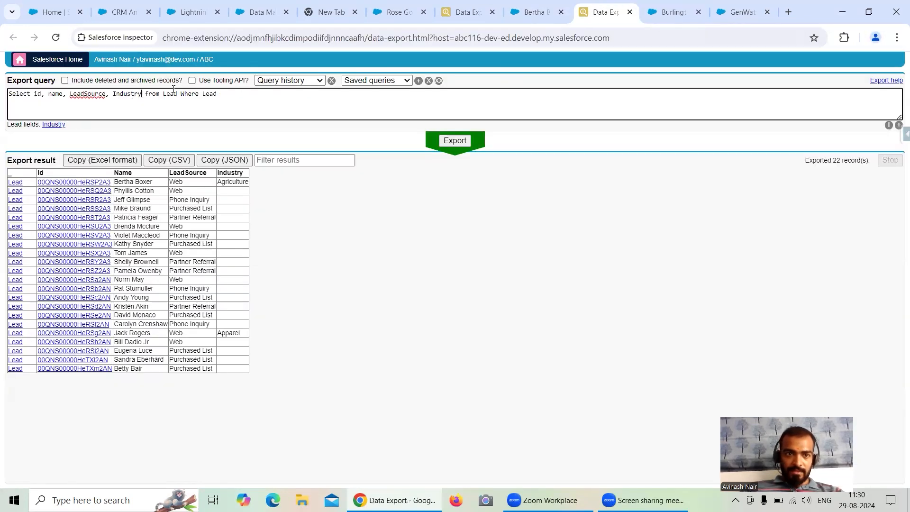
pyautogui.write(', Rating')
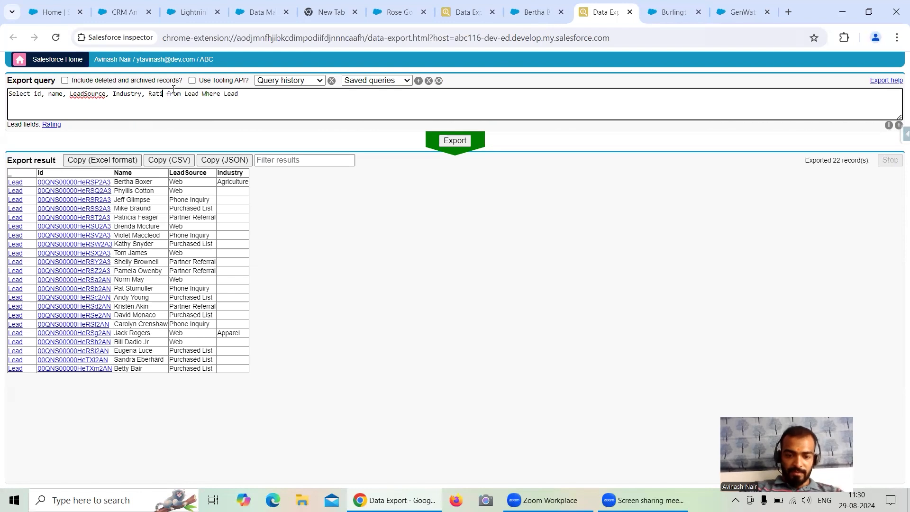
pyautogui.click(51, 125)
pyautogui.press('BackSpace')
pyautogui.press('BackSpace')
pyautogui.click(456, 141)
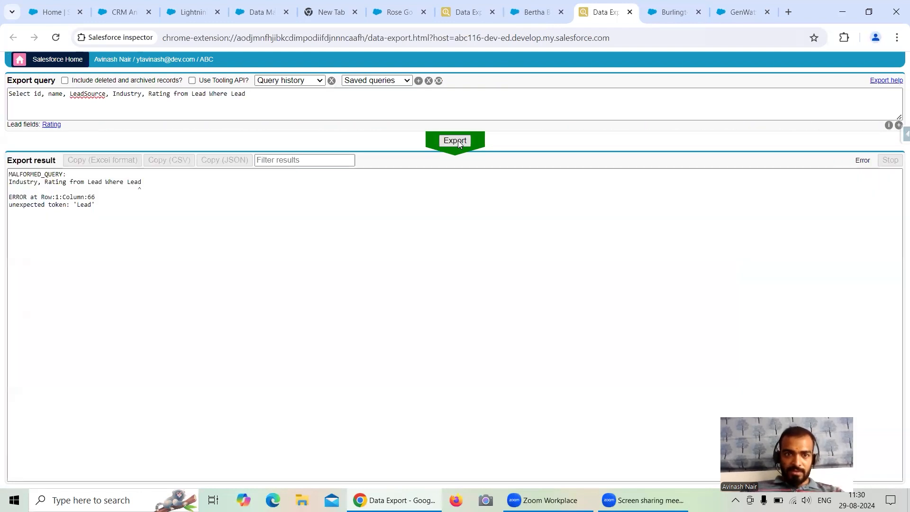
# Remove the incomplete Where clause from the end of the Lead query and rerun the export.
pyautogui.click(170, 97)
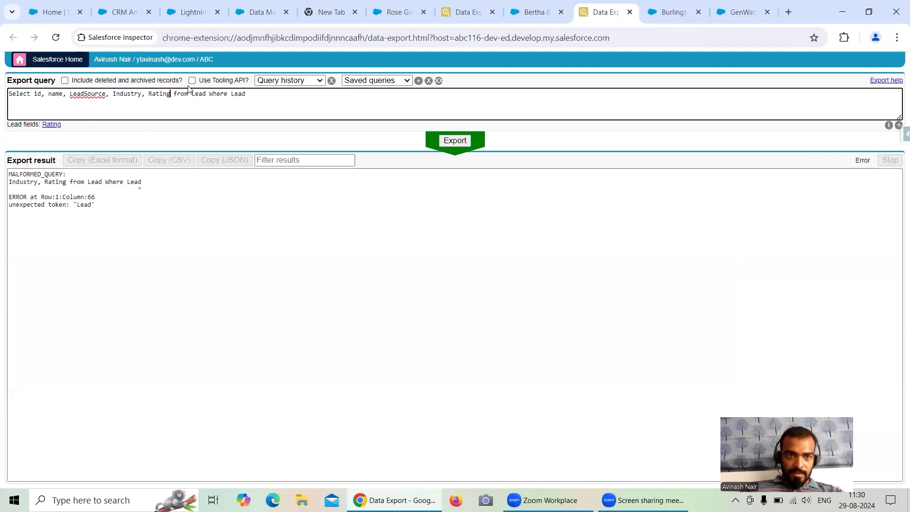
pyautogui.click(52, 125)
pyautogui.press('BackSpace')
pyautogui.press('BackSpace')
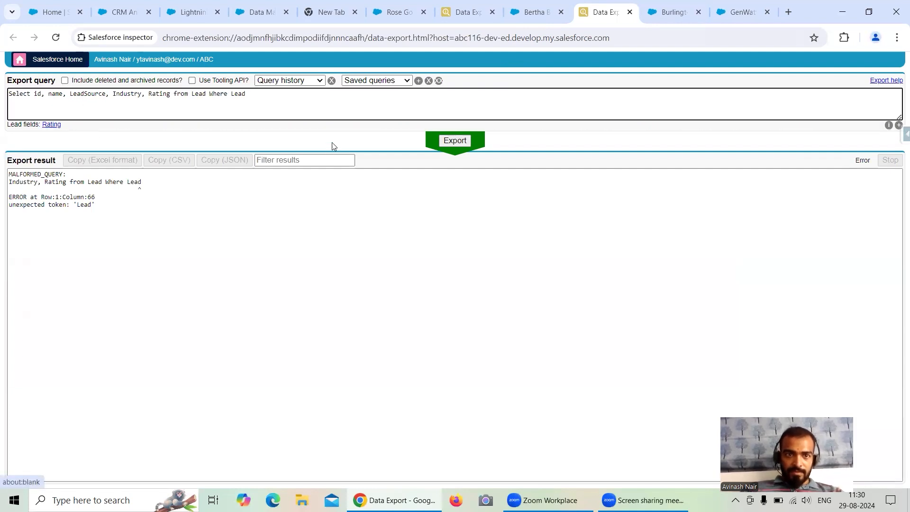
pyautogui.click(283, 94)
pyautogui.press('BackSpace')
pyautogui.press('BackSpace')
pyautogui.press('BackSpace')
pyautogui.press('BackSpace')
pyautogui.press('BackSpace')
pyautogui.press('BackSpace')
pyautogui.press('BackSpace')
pyautogui.press('BackSpace')
pyautogui.press('BackSpace')
pyautogui.press('BackSpace')
pyautogui.press('BackSpace')
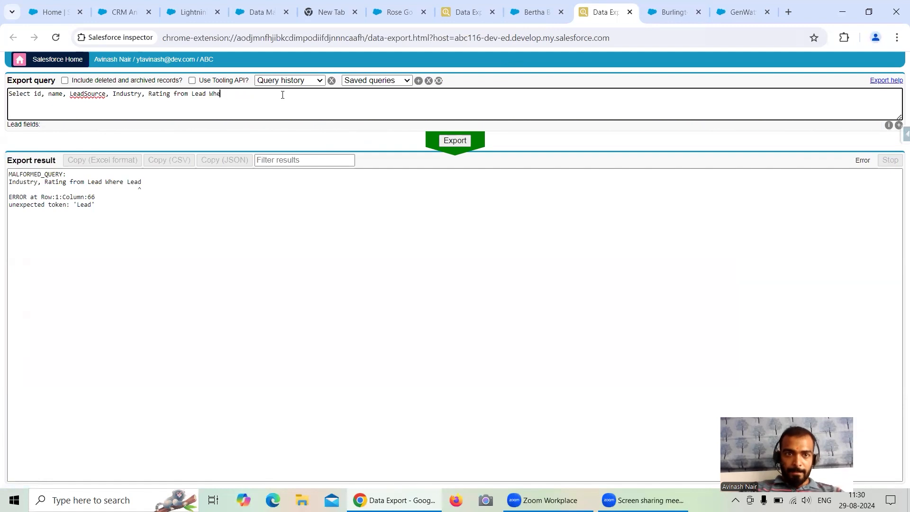
pyautogui.press('BackSpace')
pyautogui.click(454, 141)
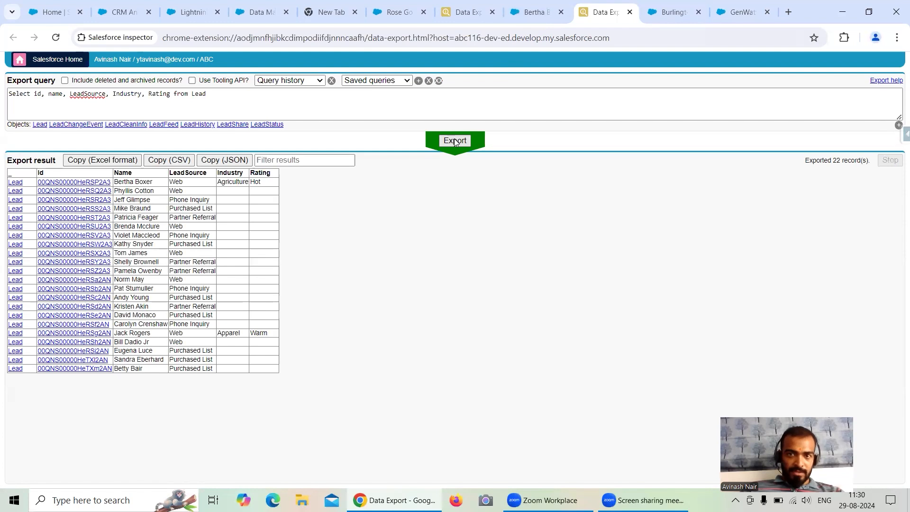
# Check the lead record's fields, add Status after Rating in the Lead query, and run the export.
pyautogui.click(531, 11)
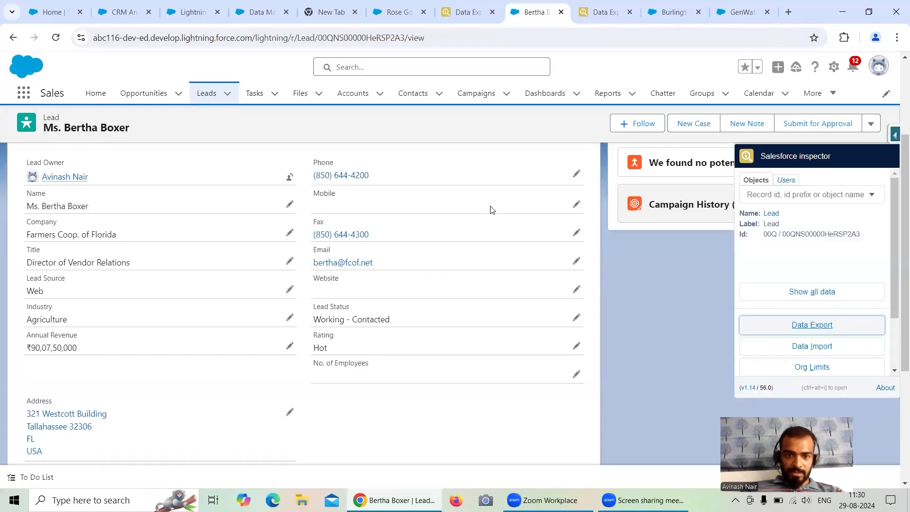
pyautogui.scroll(-1, 490, 210)
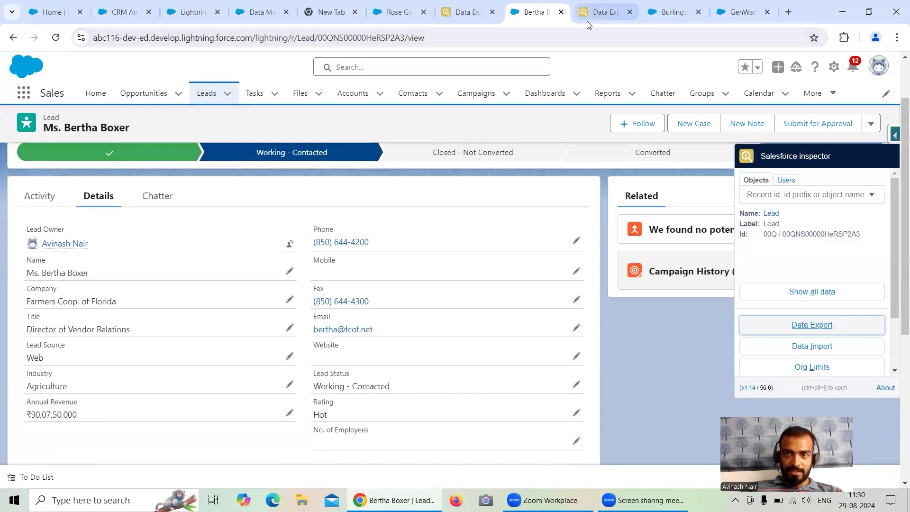
pyautogui.click(598, 12)
pyautogui.click(175, 94)
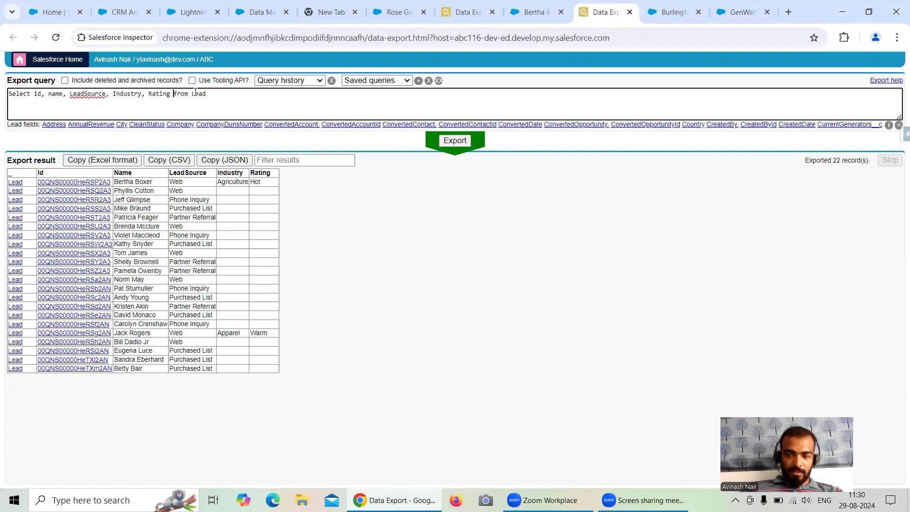
pyautogui.write(', Lead')
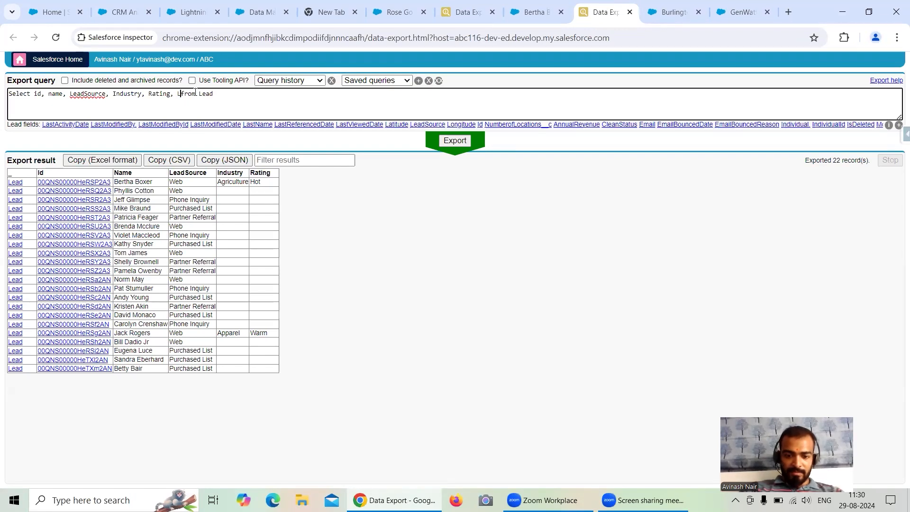
pyautogui.press('BackSpace')
pyautogui.press('BackSpace')
pyautogui.press('BackSpace')
pyautogui.press('BackSpace')
pyautogui.write('Stat')
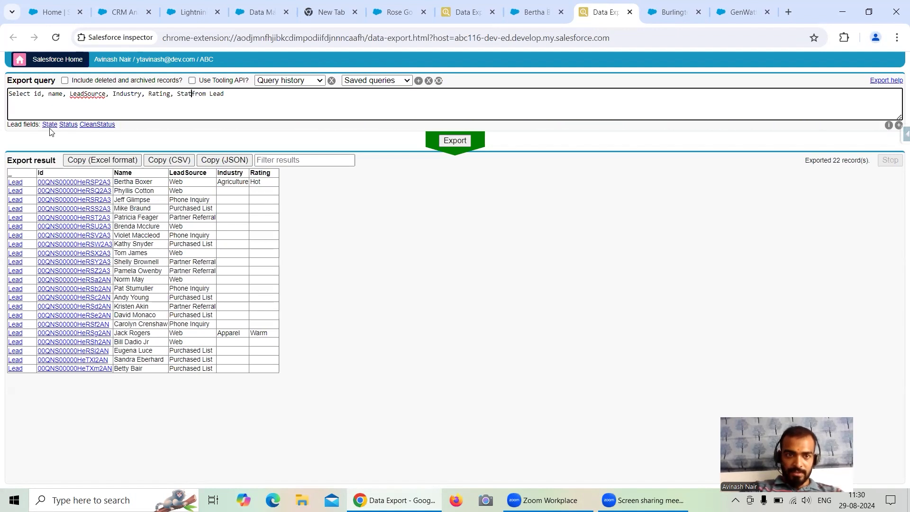
pyautogui.click(68, 124)
pyautogui.press('BackSpace')
pyautogui.press('BackSpace')
pyautogui.click(451, 144)
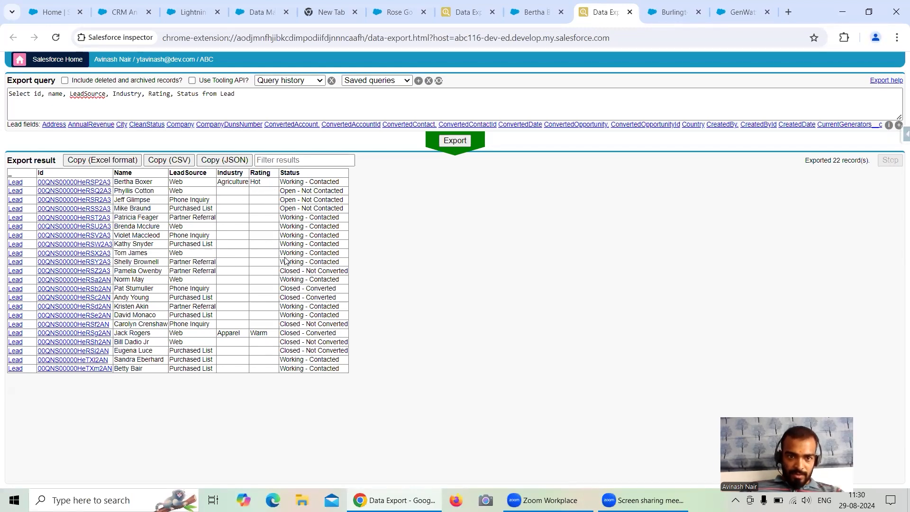
# Add a Where clause to the end of the Lead query with the condition LeadSource = 'Web'.
pyautogui.click(251, 93)
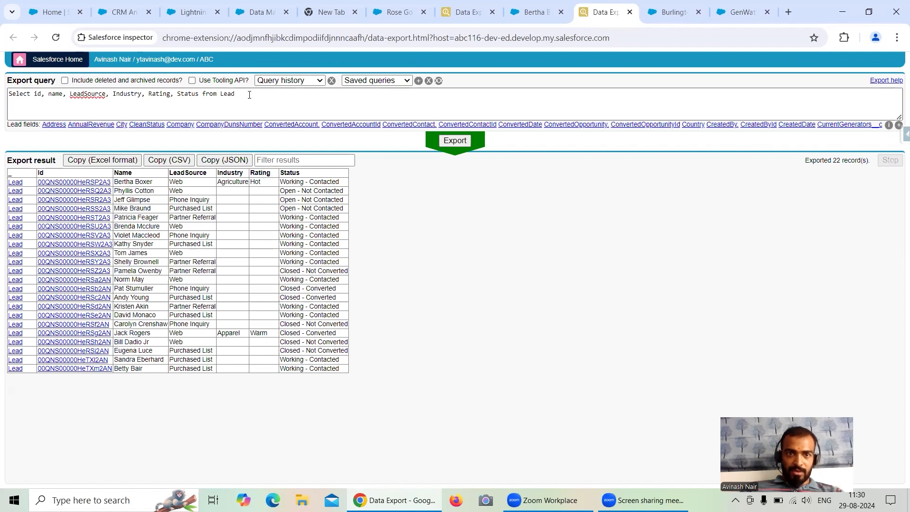
pyautogui.write('Wh')
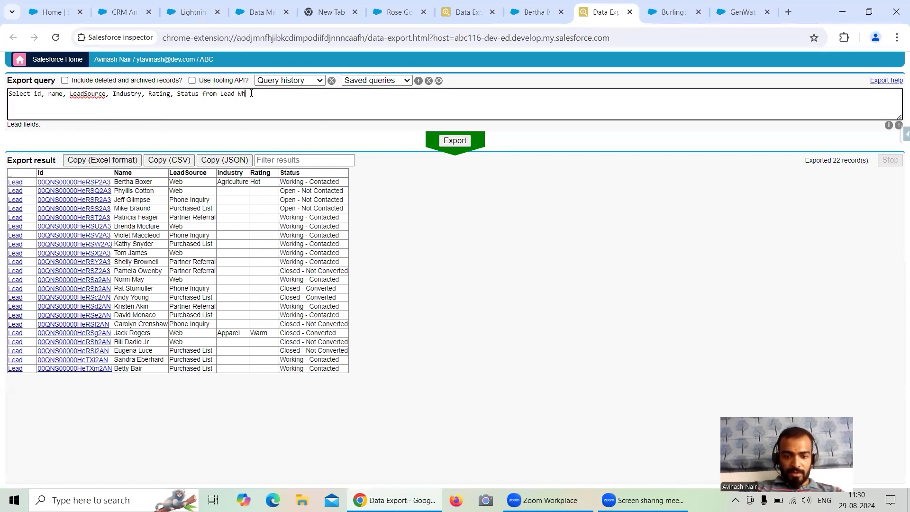
pyautogui.write('ere LeadSource')
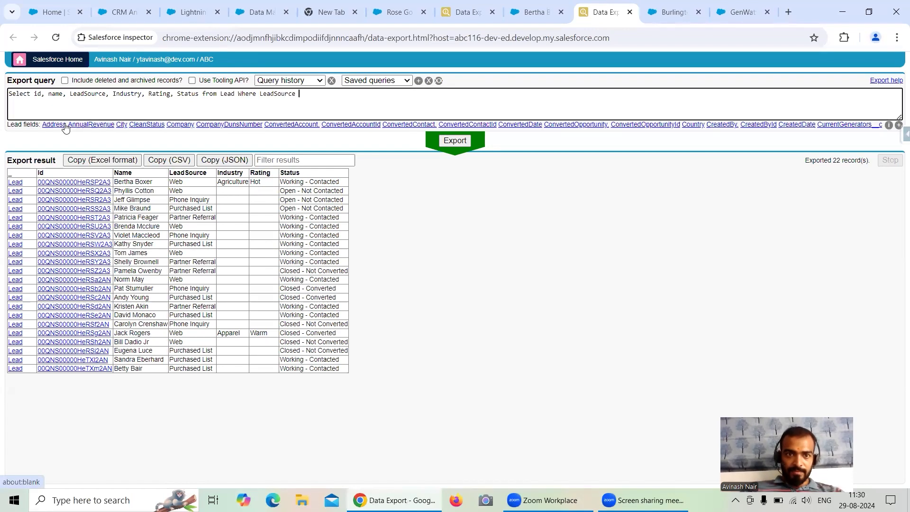
pyautogui.click(61, 125)
pyautogui.write("= ''")
pyautogui.write('Web')
pyautogui.press('Right')
# Extend the Where clause with AND Status = 'Working - Contacted' and run the export.
pyautogui.write('AND ')
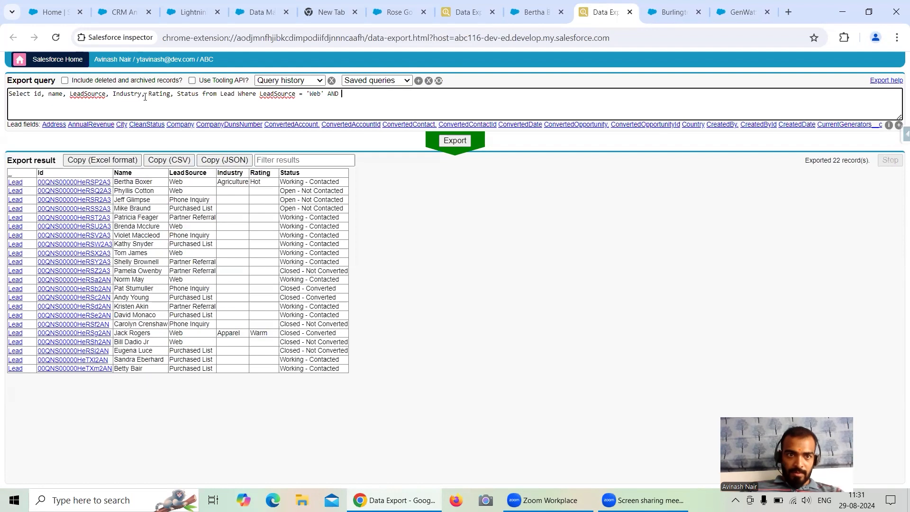
pyautogui.write('Status')
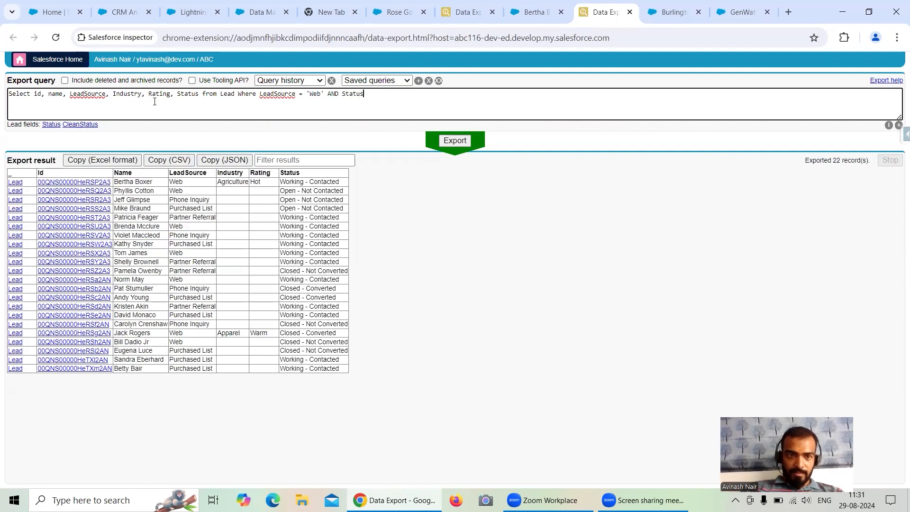
pyautogui.write(' = ')
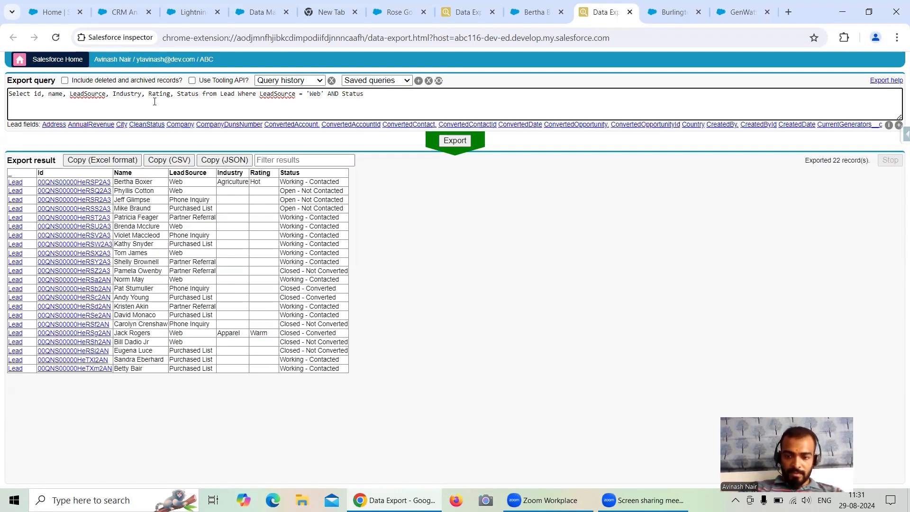
pyautogui.write("'W")
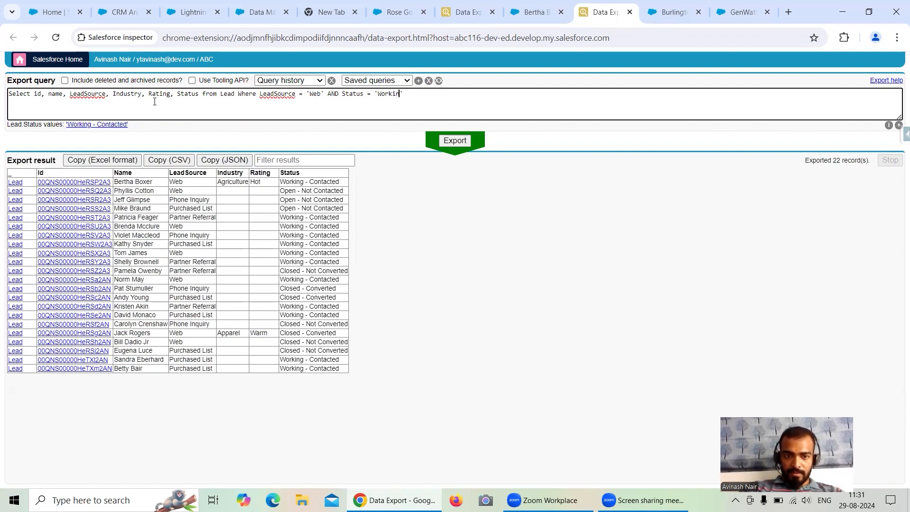
pyautogui.write('orking')
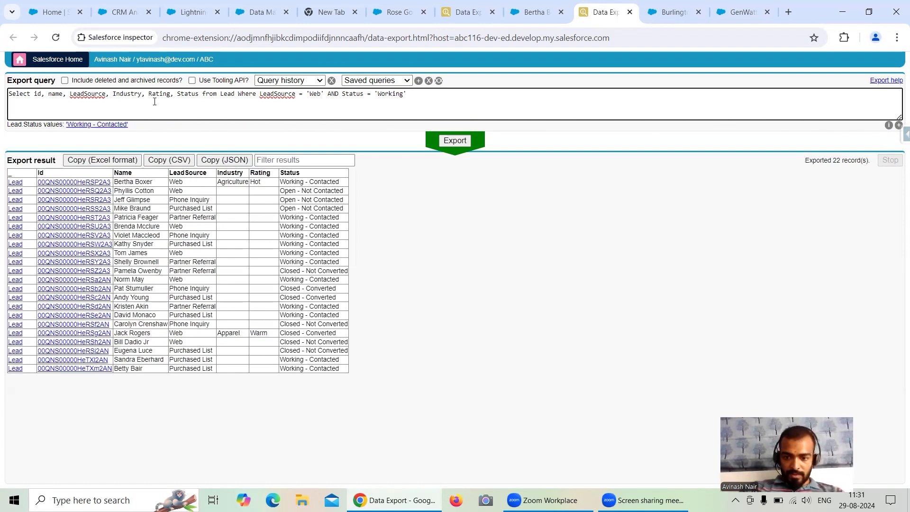
pyautogui.write(' - Contacte')
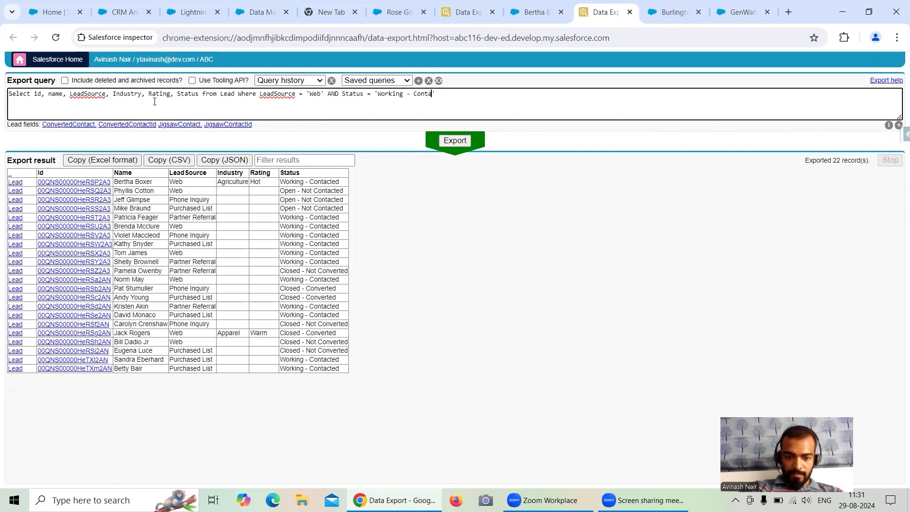
pyautogui.write("d'")
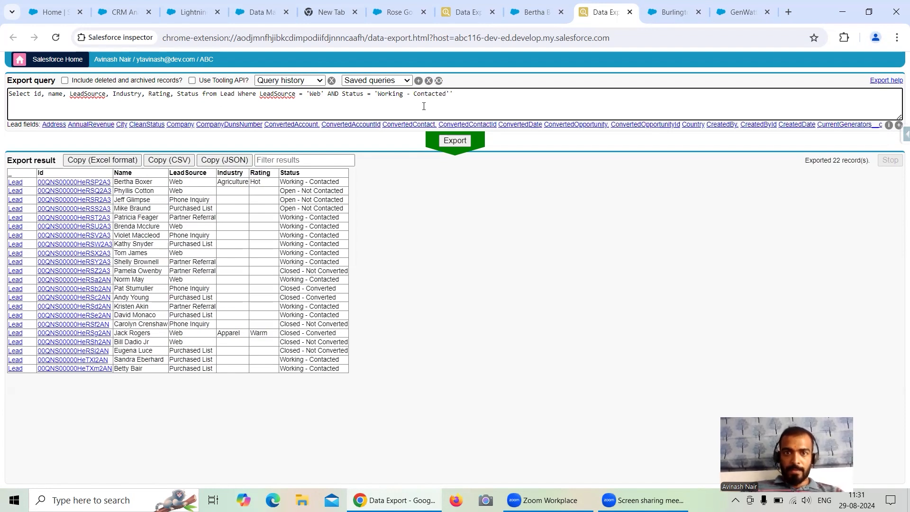
pyautogui.press('BackSpace')
pyautogui.click(458, 145)
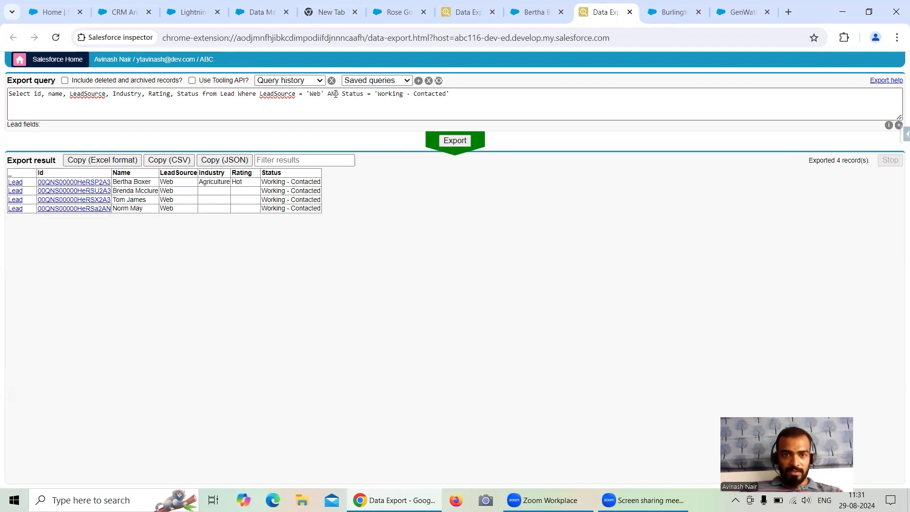
# Copy the Lead query's conditions and apply them as the data sync filter on the Salesforce External Lead object in Data Manager.
pyautogui.moveTo(261, 93); pyautogui.dragTo(461, 92)
pyautogui.hotkey('ctrl', 'c')
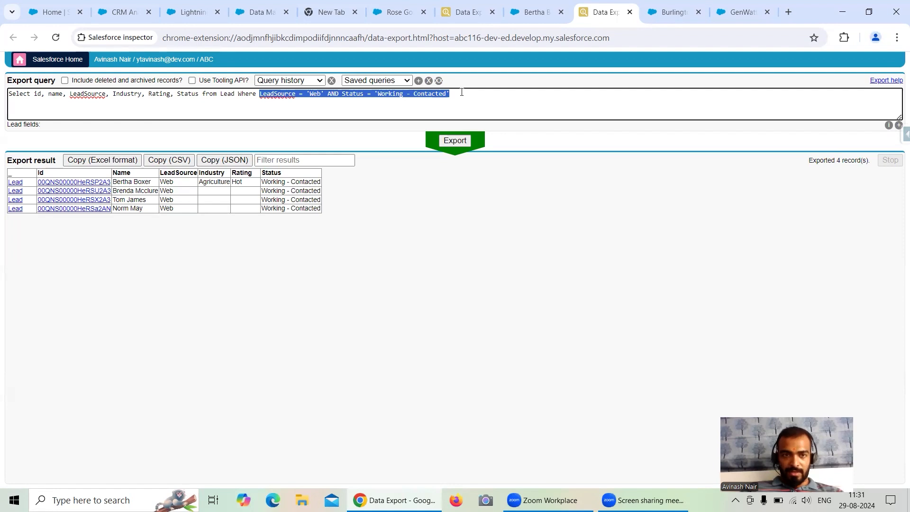
pyautogui.click(258, 12)
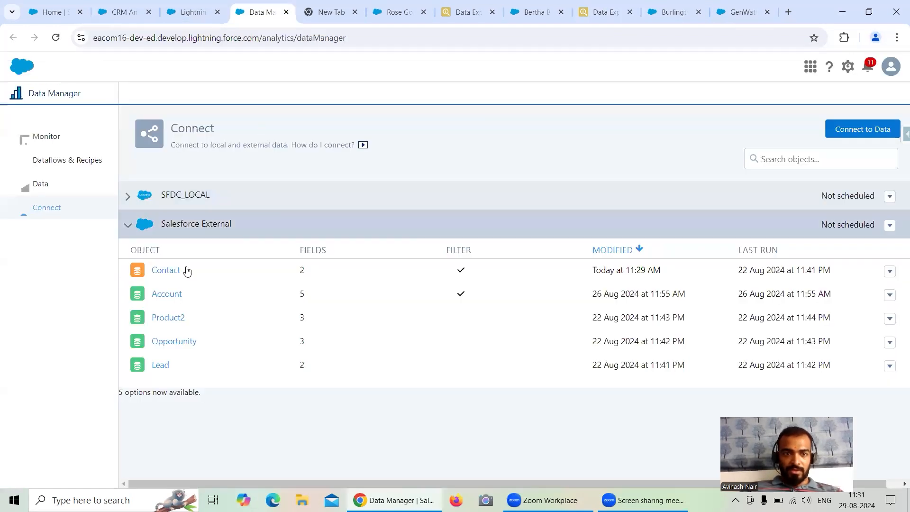
pyautogui.click(163, 365)
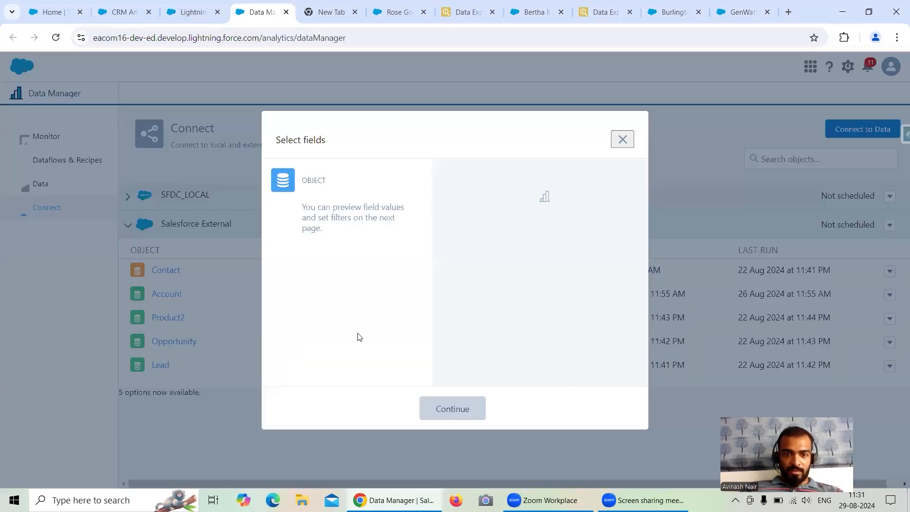
pyautogui.click(466, 411)
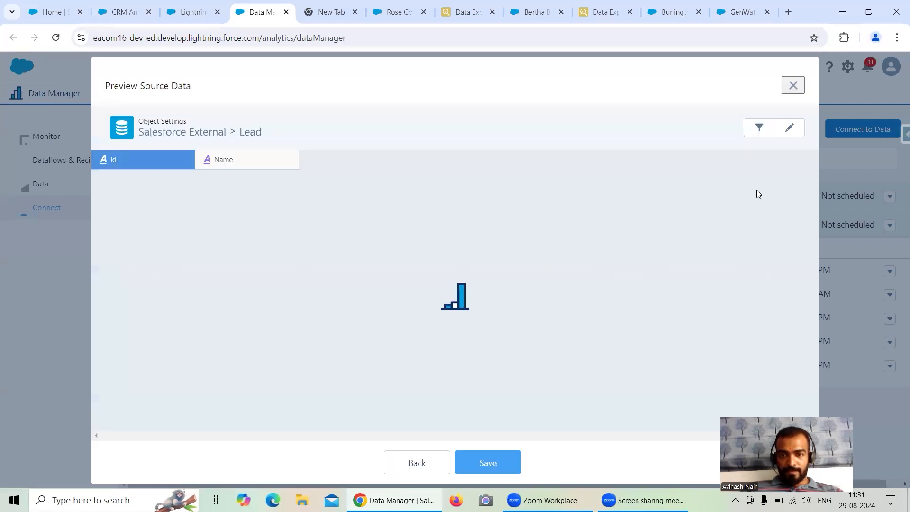
pyautogui.click(760, 130)
pyautogui.hotkey('ctrl', 'v')
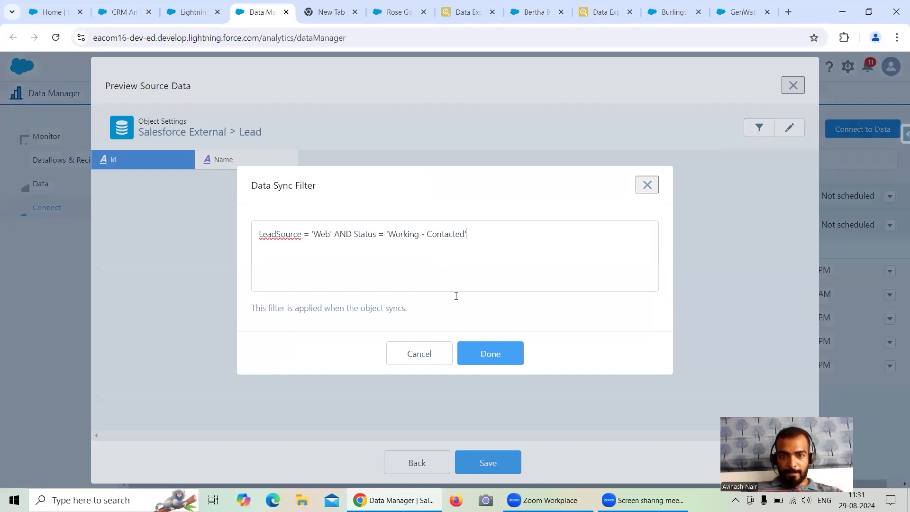
pyautogui.click(516, 354)
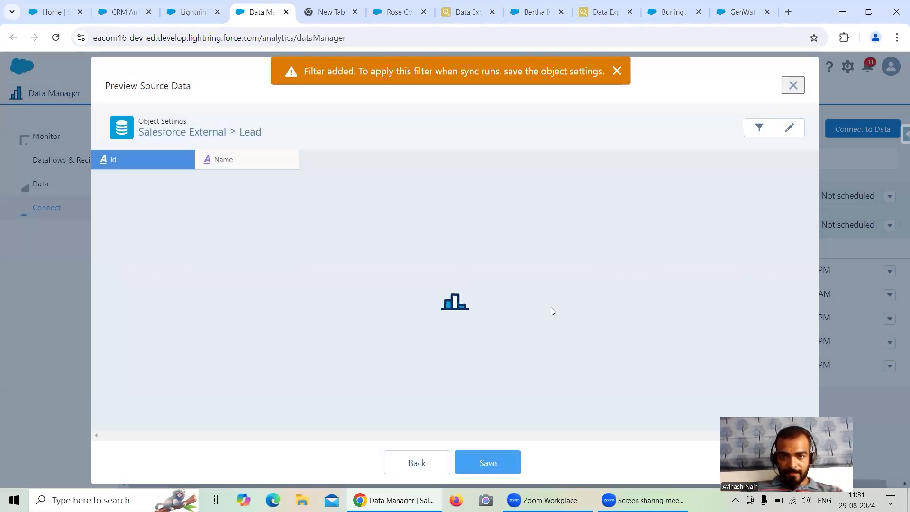
# Review the Burlington Textiles Weaving Plant Generator opportunity's fields and open Salesforce Inspector's Data Export from it in a new tab.
pyautogui.click(674, 12)
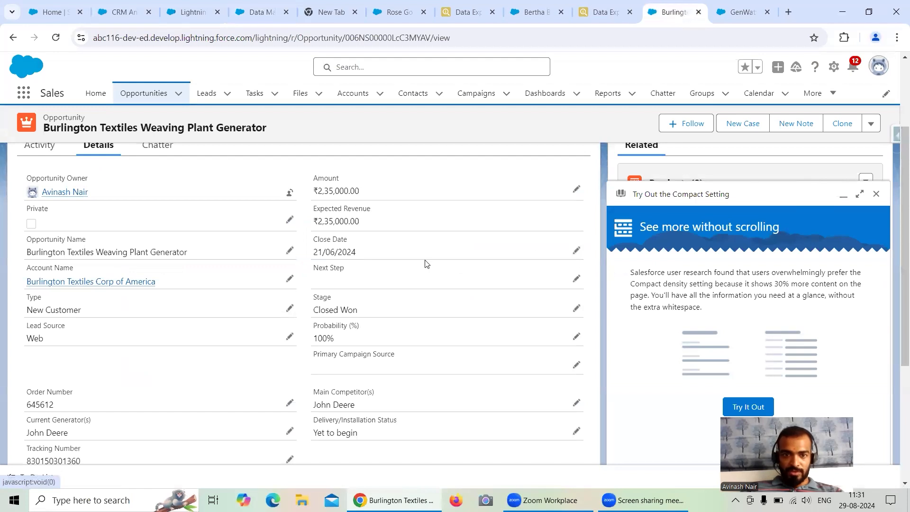
pyautogui.scroll(-1, 453, 244)
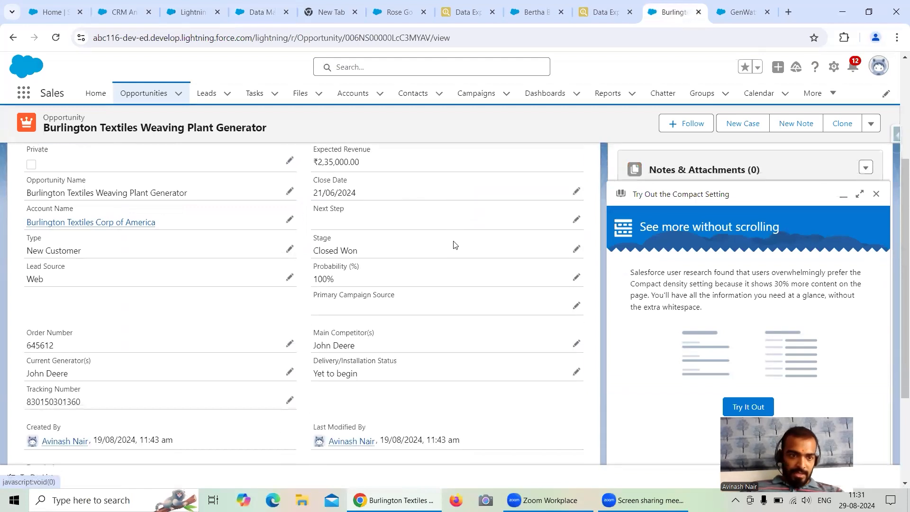
pyautogui.scroll(1, 454, 244)
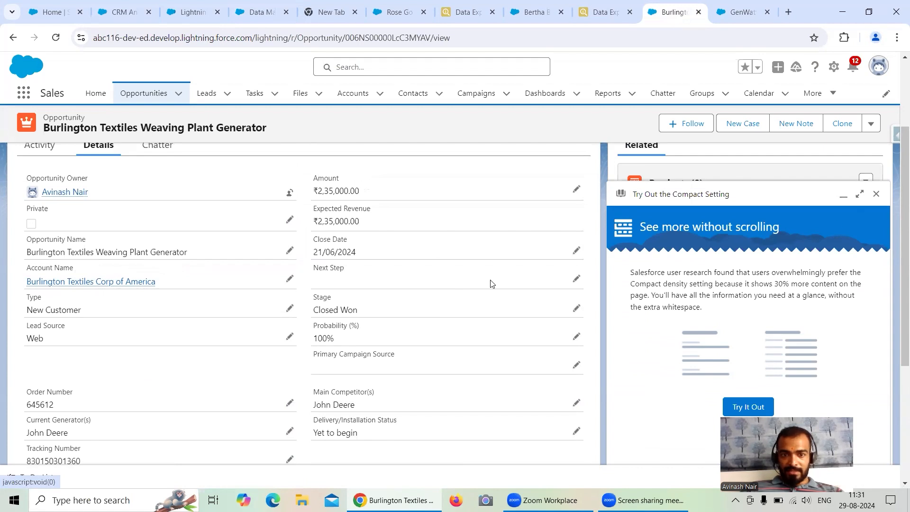
pyautogui.click(896, 136)
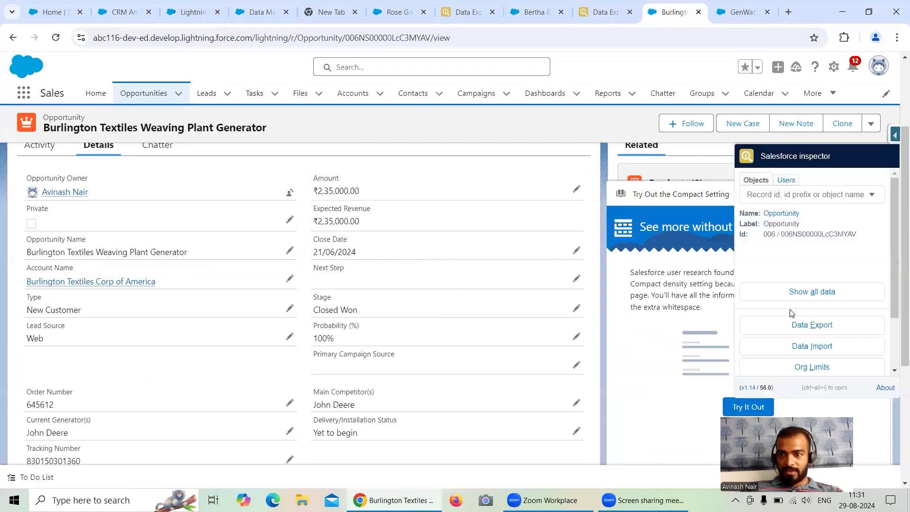
pyautogui.rightClick(806, 327)
pyautogui.click(725, 337)
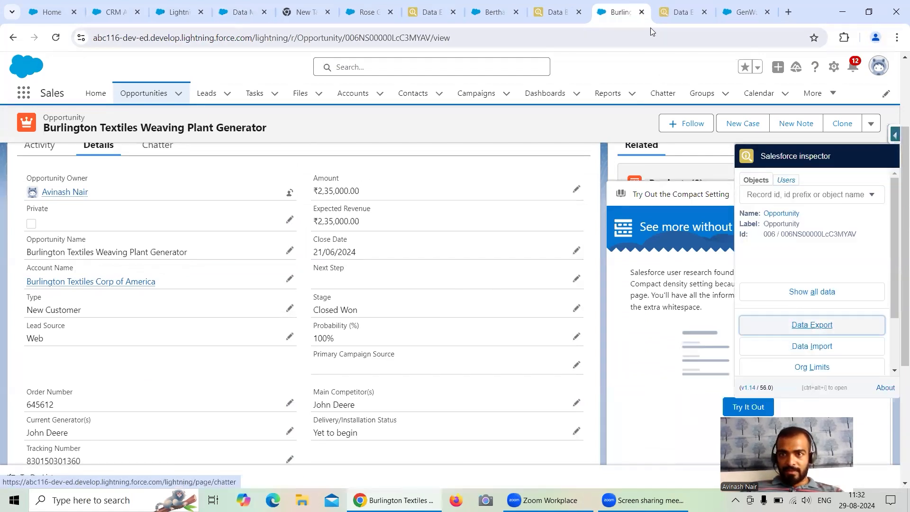
pyautogui.click(683, 12)
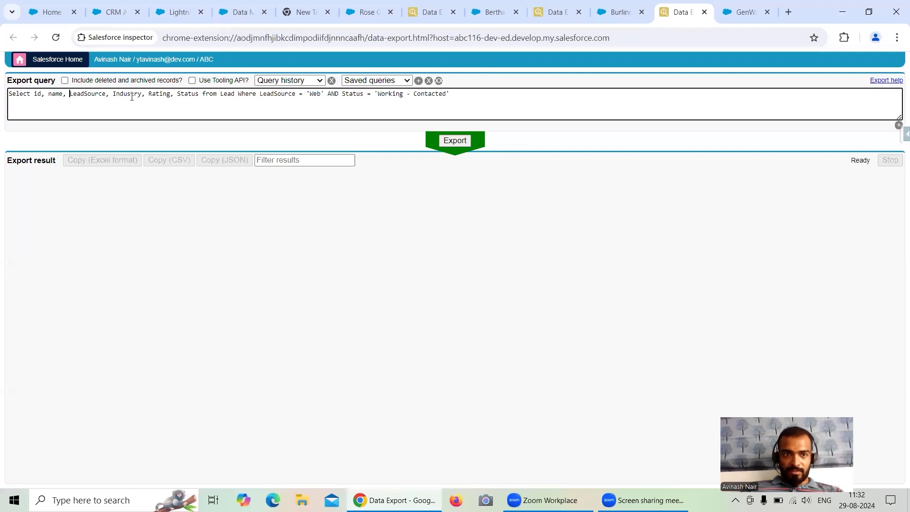
# Replace everything after the name field in the export query with from Opportunity.
pyautogui.moveTo(70, 94); pyautogui.dragTo(472, 95)
pyautogui.press('BackSpace')
pyautogui.write('from Opp')
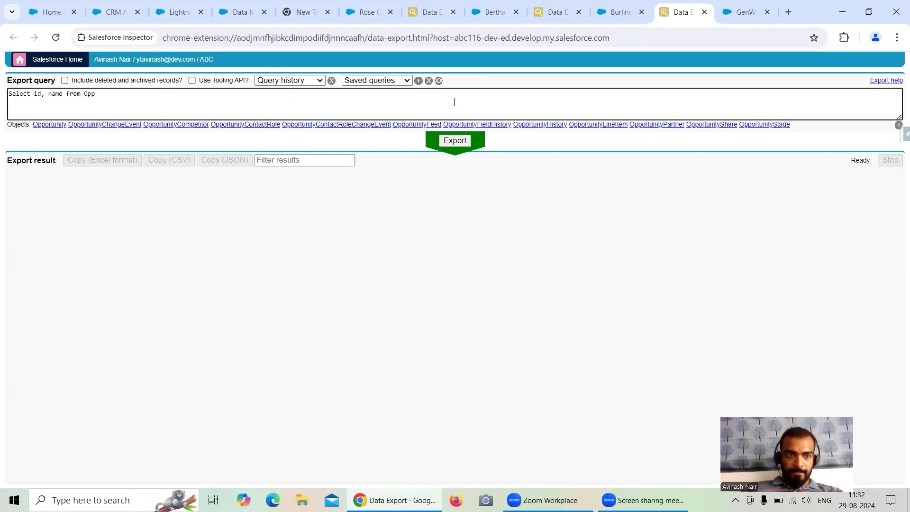
pyautogui.click(41, 124)
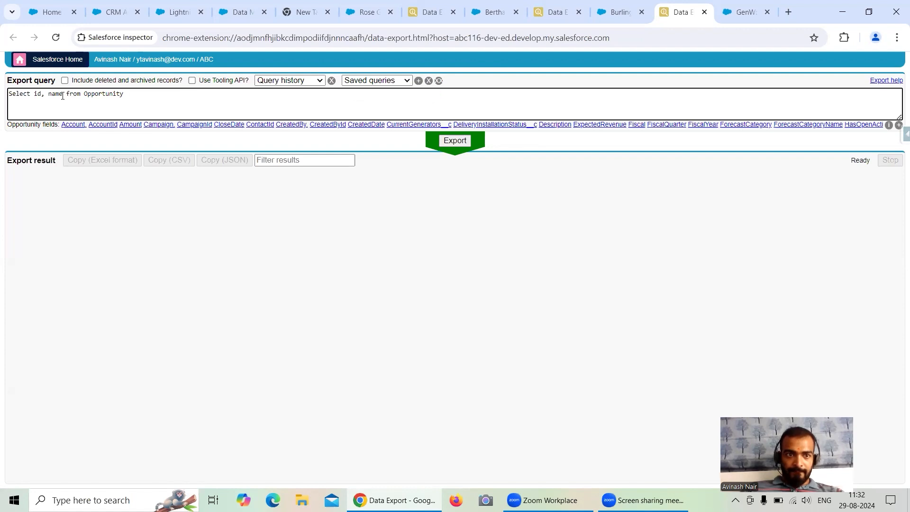
# Add the StageName and Type fields after name in the Opportunity query.
pyautogui.click(62, 95)
pyautogui.write(', S')
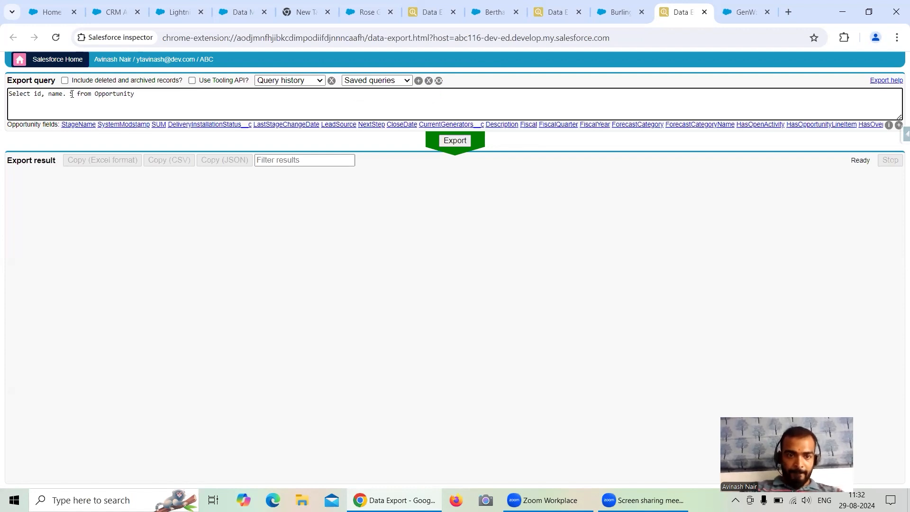
pyautogui.click(77, 125)
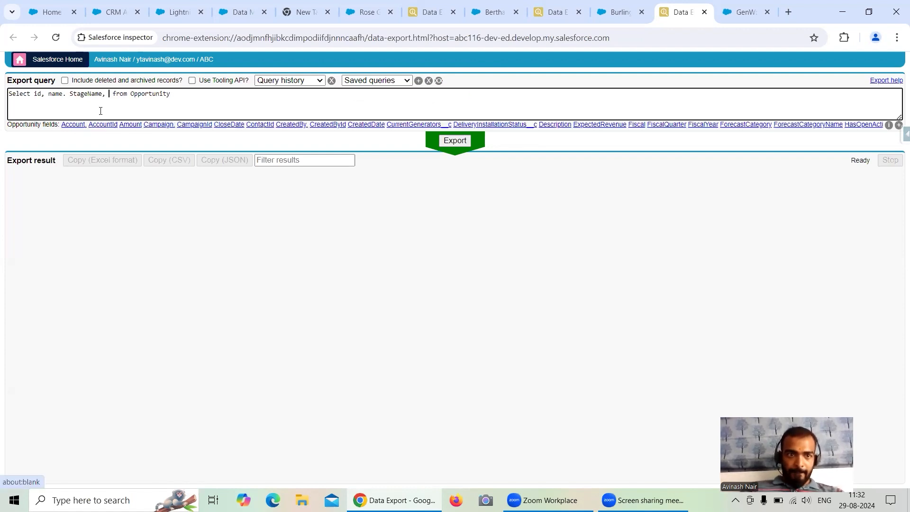
pyautogui.write('Ty')
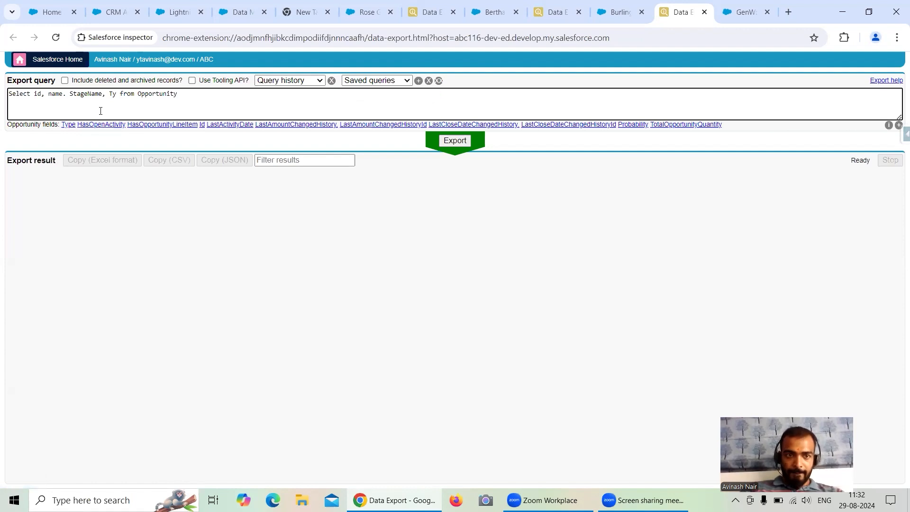
pyautogui.click(68, 124)
pyautogui.press('BackSpace')
pyautogui.press('BackSpace')
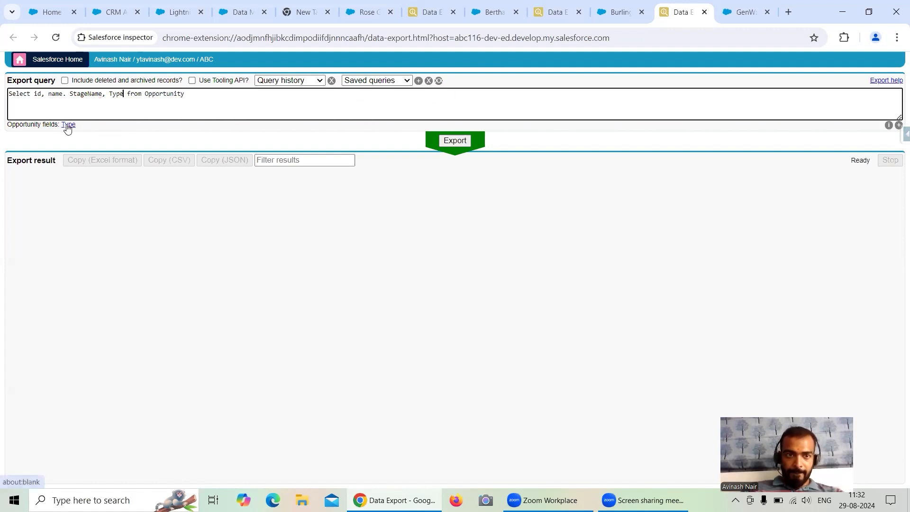
pyautogui.click(226, 98)
pyautogui.write('Whe')
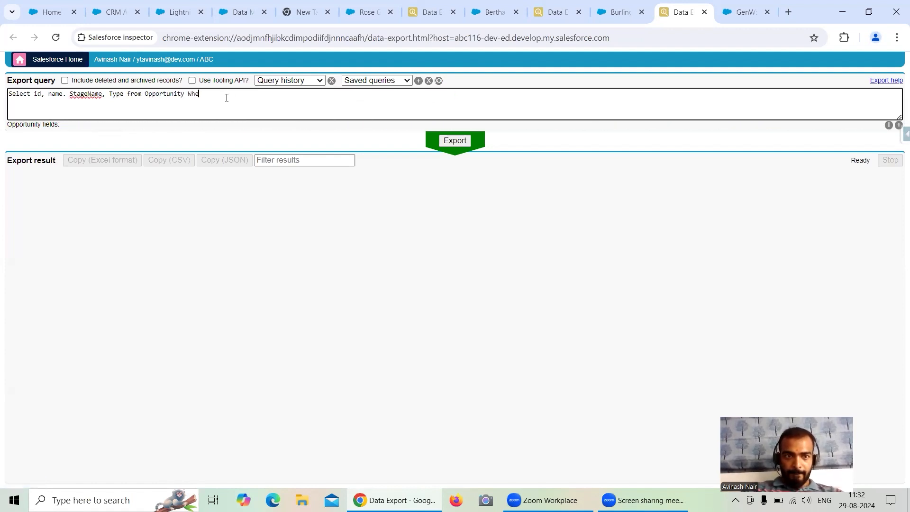
pyautogui.write('re STa')
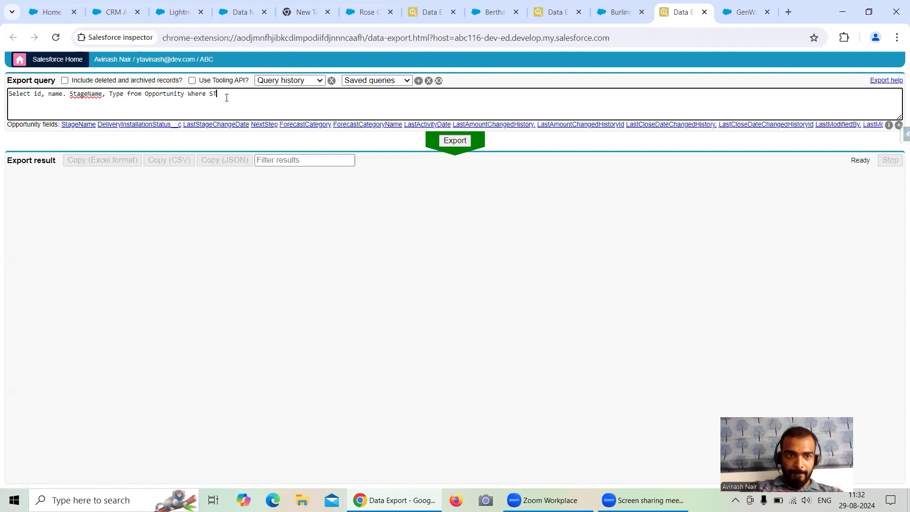
# Correct the separator after name to a comma and export the Opportunity query without the unfinished Where clause.
pyautogui.click(66, 94)
pyautogui.press('BackSpace')
pyautogui.write(',')
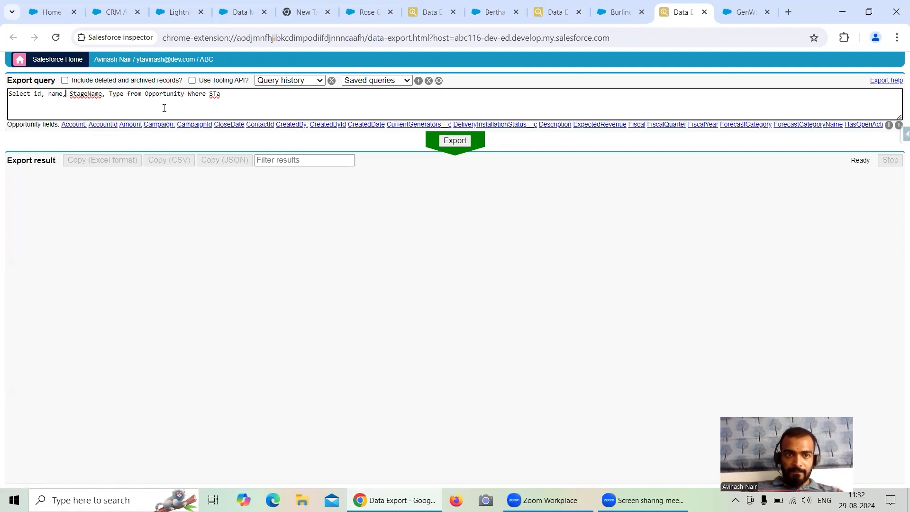
pyautogui.moveTo(185, 95); pyautogui.dragTo(239, 94)
pyautogui.press('BackSpace')
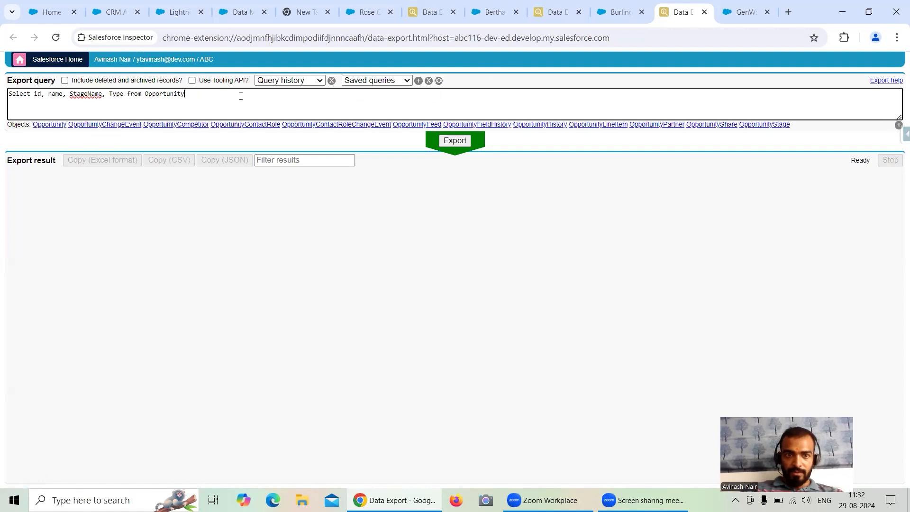
pyautogui.click(457, 141)
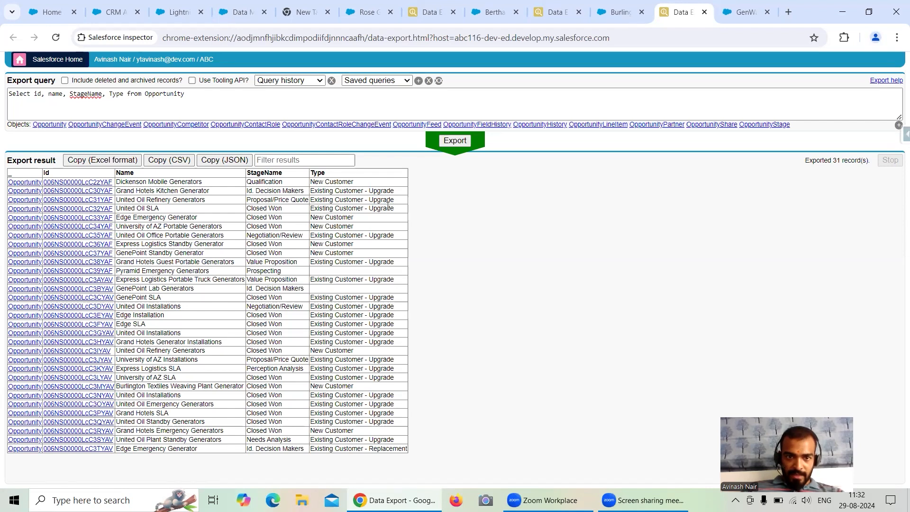
# Append the condition StageName = 'Closed Won' after Opportunity in the export query.
pyautogui.click(202, 97)
pyautogui.write('Stag')
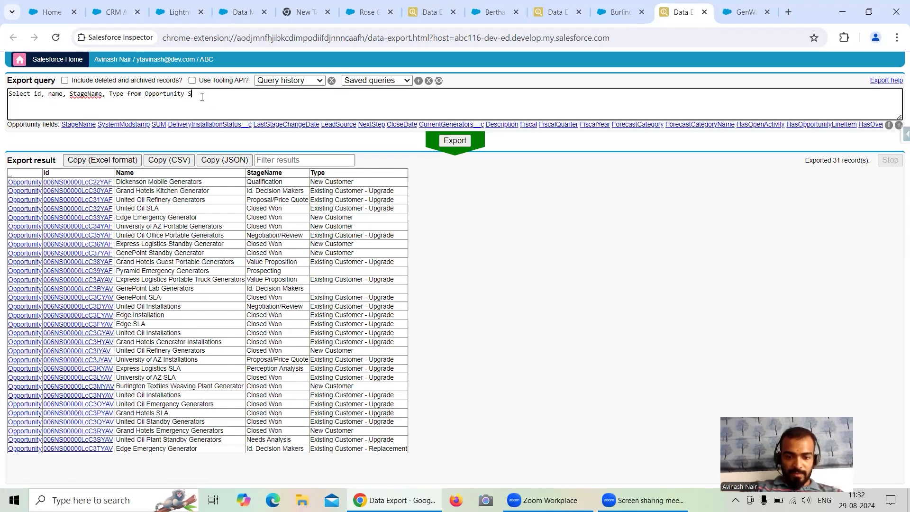
pyautogui.click(81, 127)
pyautogui.write("= ''")
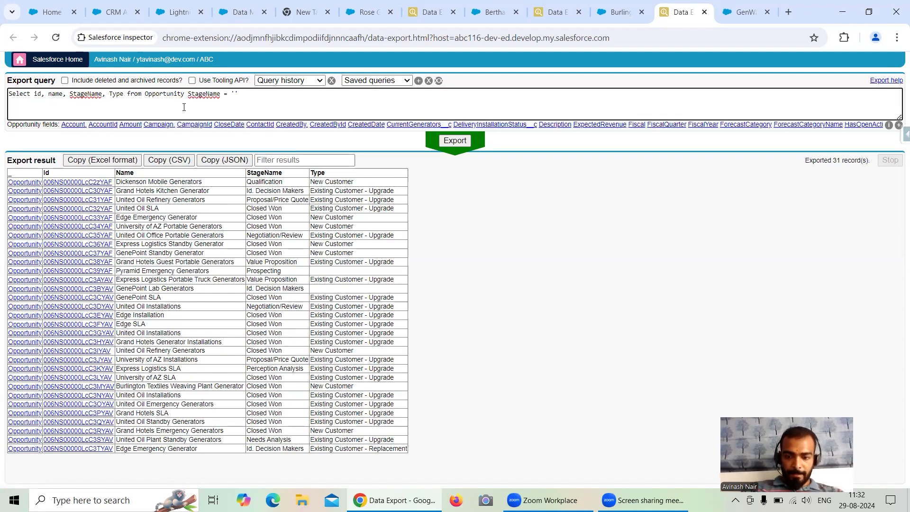
pyautogui.write('Closed Wo')
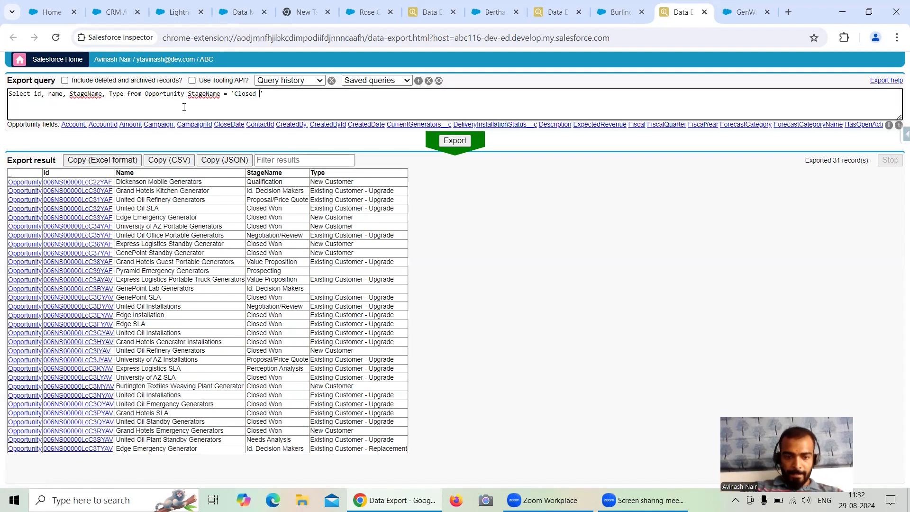
pyautogui.write('n')
pyautogui.write(' OR')
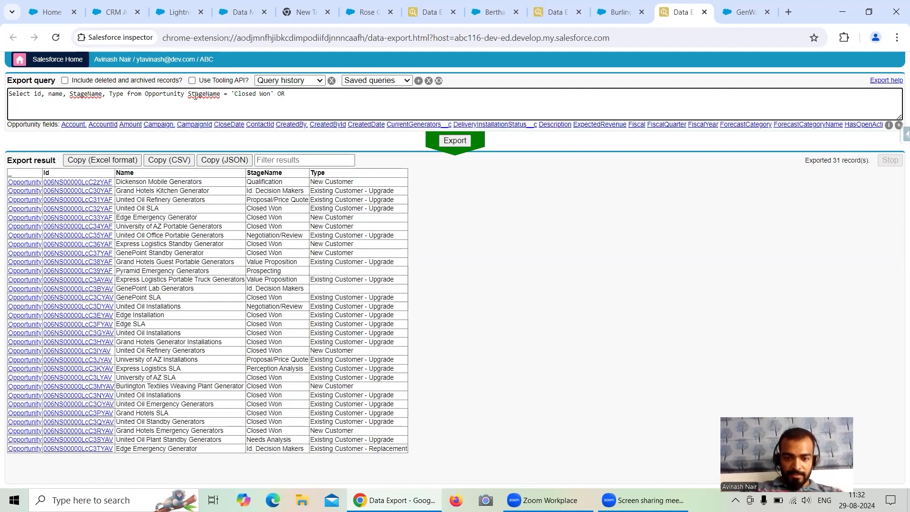
# Extend the condition with OR Type = 'Existing Customer - Upgrade', copying the type value from the export results.
pyautogui.write('Type ')
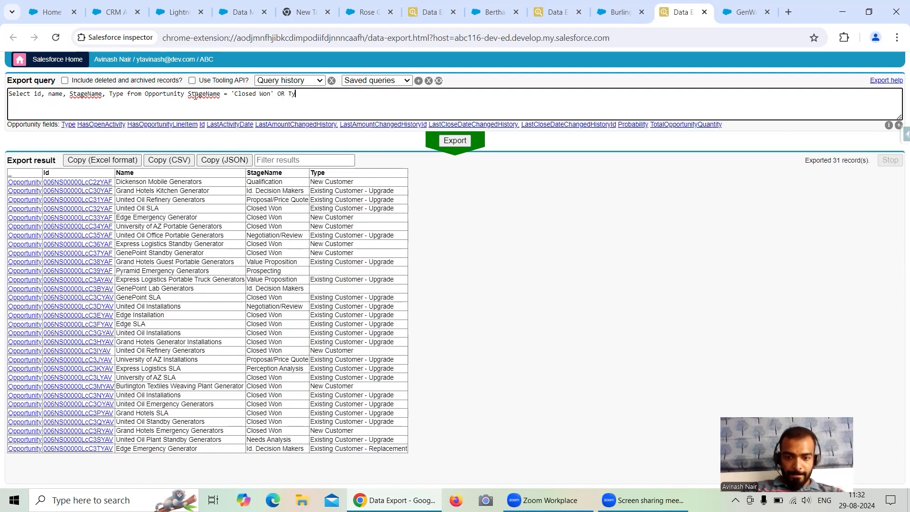
pyautogui.write('=')
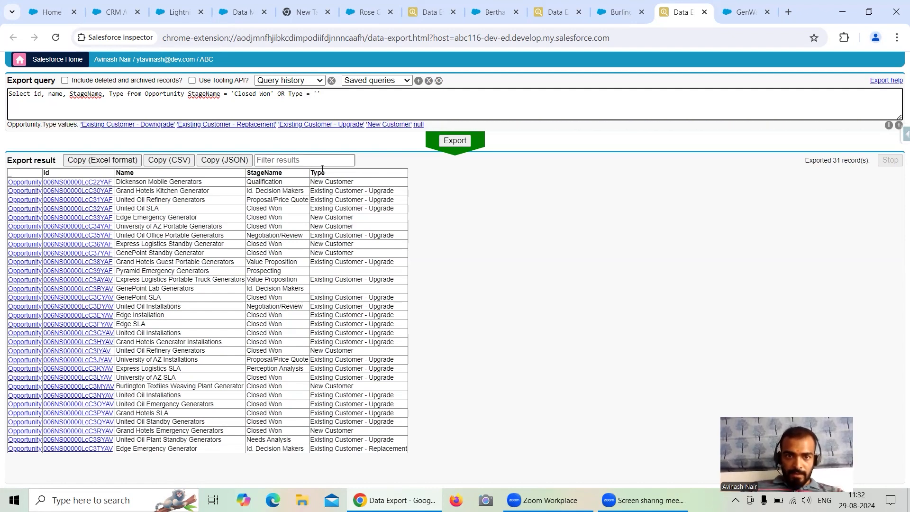
pyautogui.moveTo(313, 193); pyautogui.dragTo(397, 194)
pyautogui.hotkey('ctrl', 'c')
pyautogui.click(318, 94)
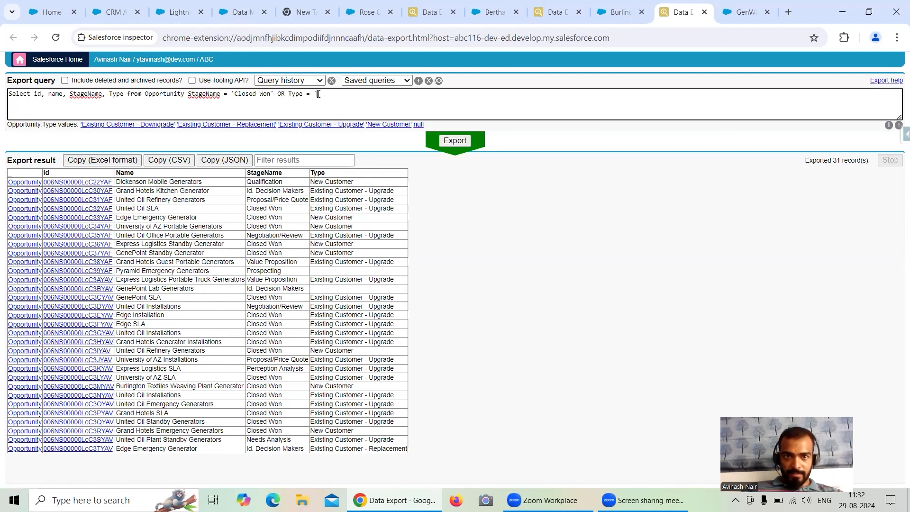
pyautogui.hotkey('ctrl', 'v')
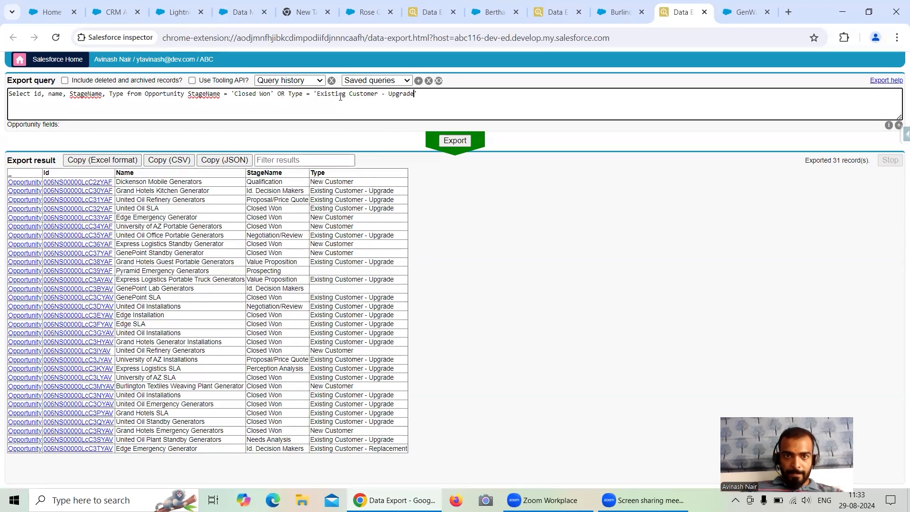
# Check the Burlington Textiles opportunity's fields, then add LeadSource after Type in the query's field list and run the export.
pyautogui.click(122, 94)
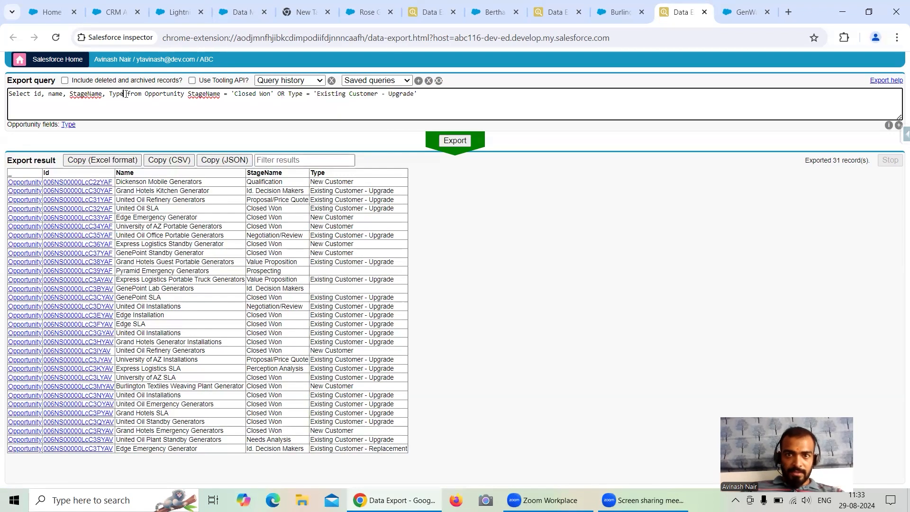
pyautogui.click(621, 11)
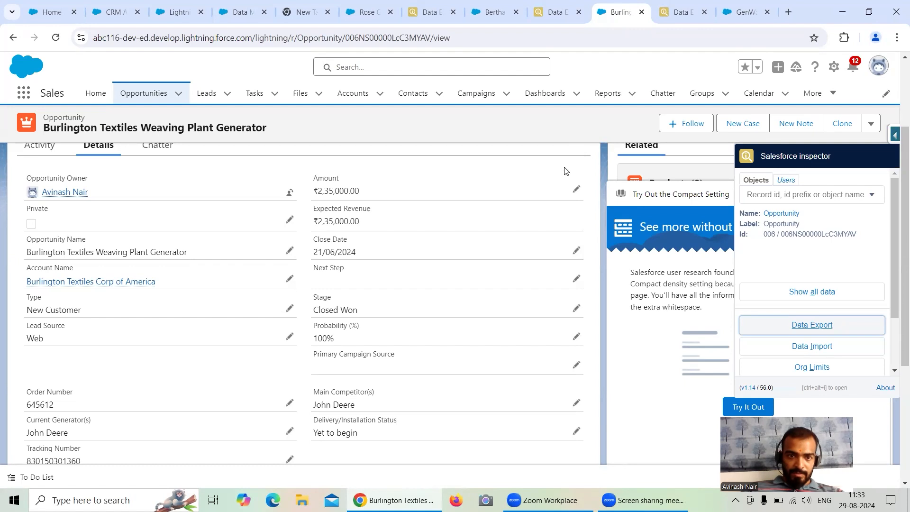
pyautogui.scroll(-1, 566, 171)
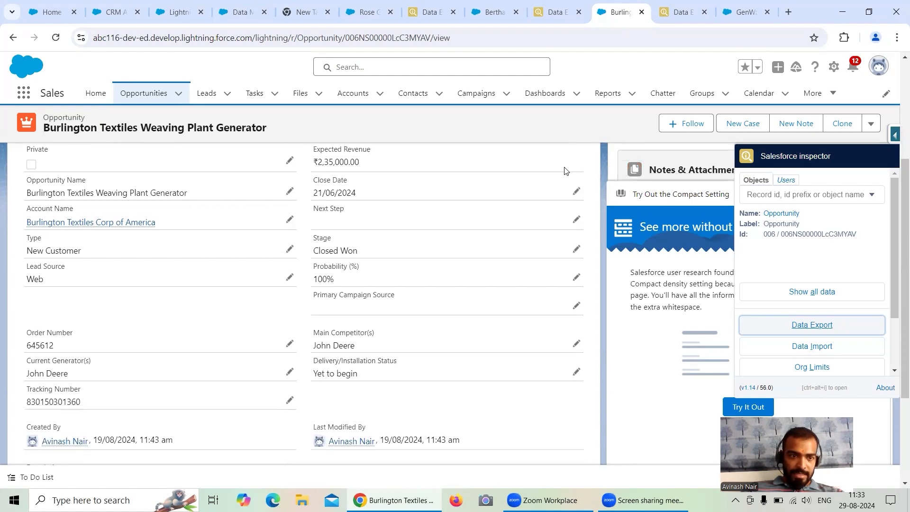
pyautogui.scroll(1, 566, 171)
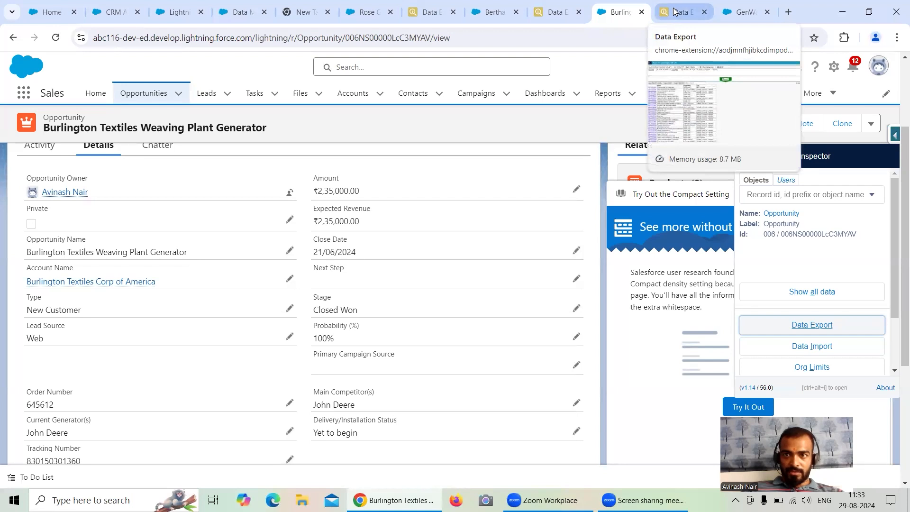
pyautogui.click(676, 11)
pyautogui.write(', Lead')
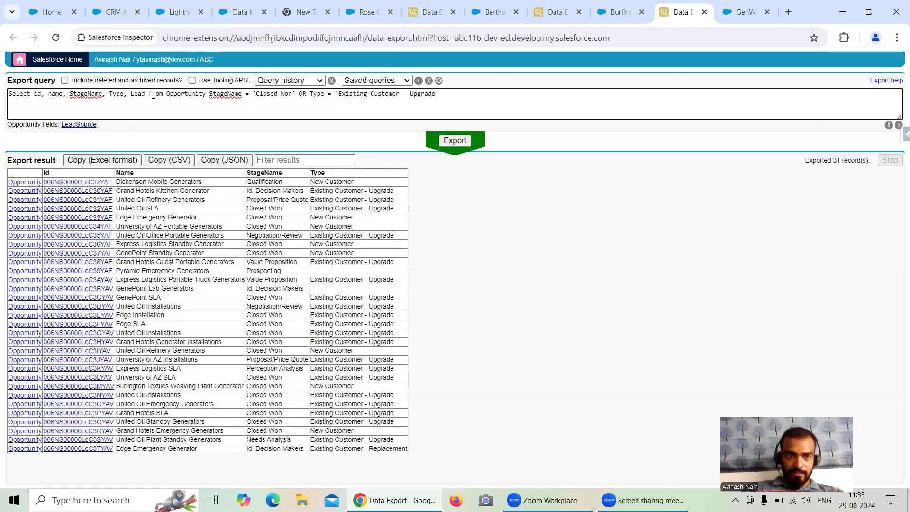
pyautogui.click(84, 125)
pyautogui.press('BackSpace')
pyautogui.press('BackSpace')
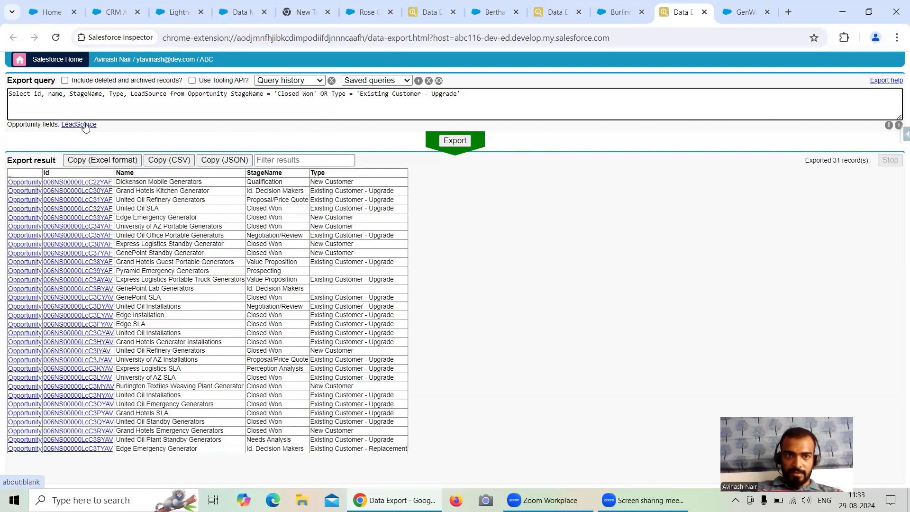
pyautogui.click(460, 141)
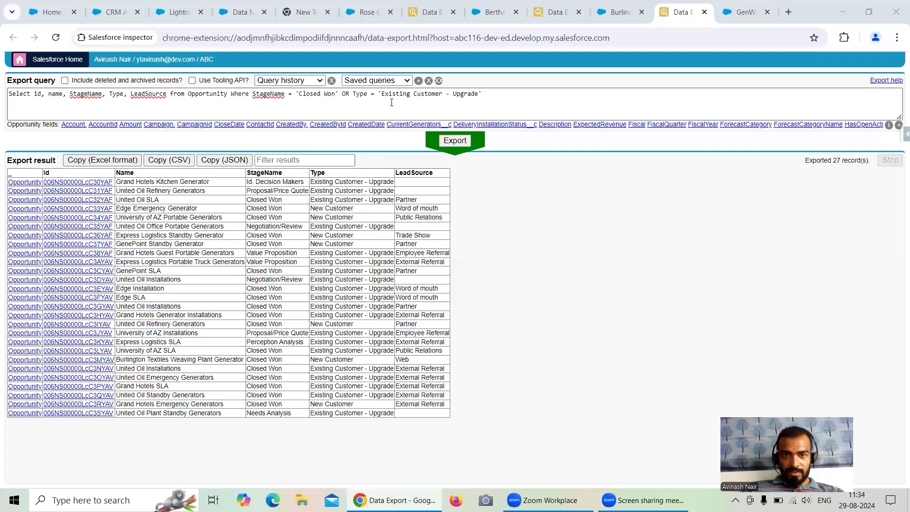
# Enclose the StageName OR Type conditions in parentheses and append AND to the Opportunity query.
pyautogui.click(252, 94)
pyautogui.write('(')
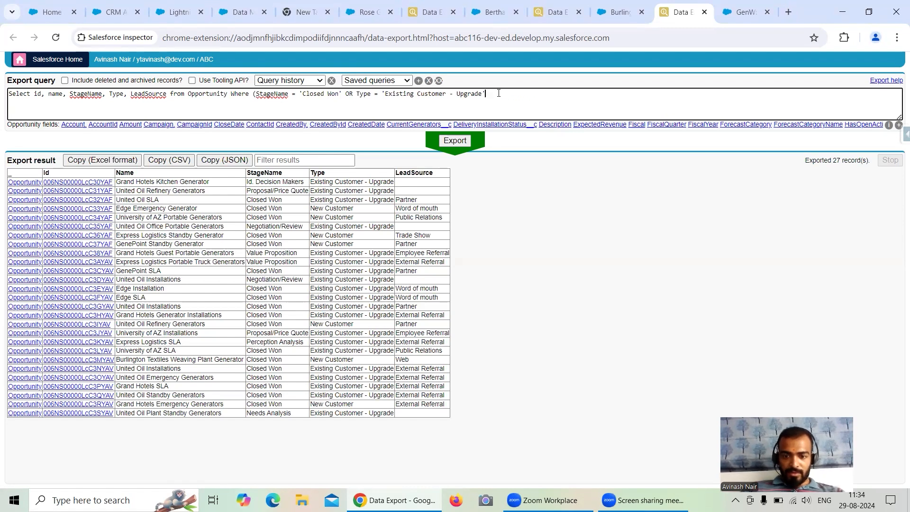
pyautogui.write('AND ')
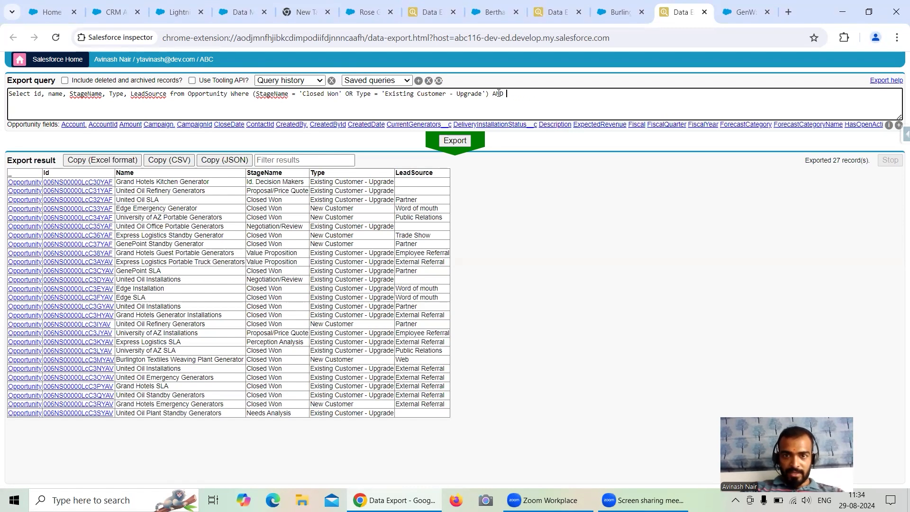
pyautogui.write('Lea')
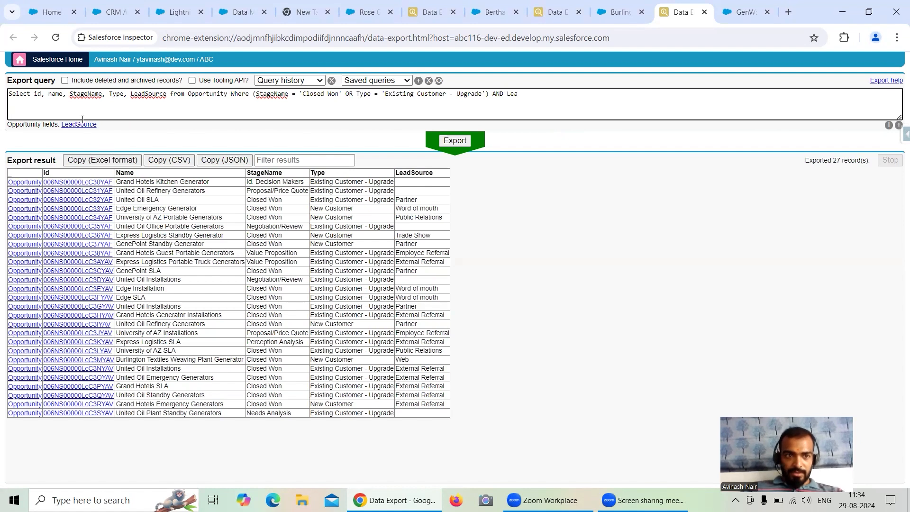
# Complete the query with LeadSource = 'External Referral', copying the value from the results, and run the export.
pyautogui.click(84, 126)
pyautogui.write("= ''")
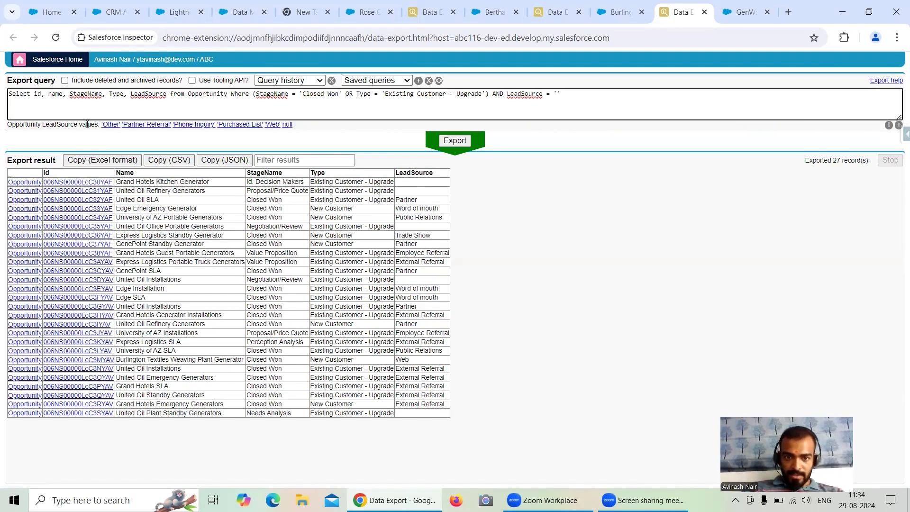
pyautogui.moveTo(396, 368); pyautogui.dragTo(450, 372)
pyautogui.hotkey('ctrl', 'c')
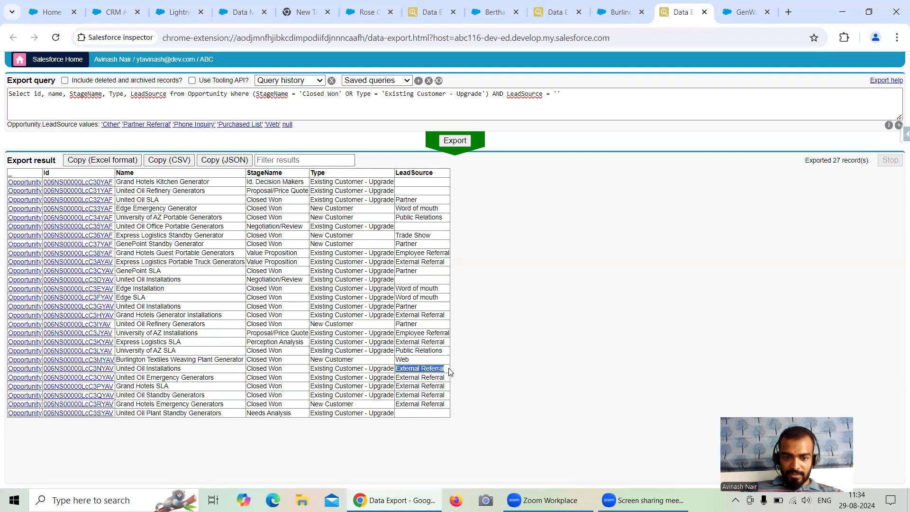
pyautogui.click(558, 93)
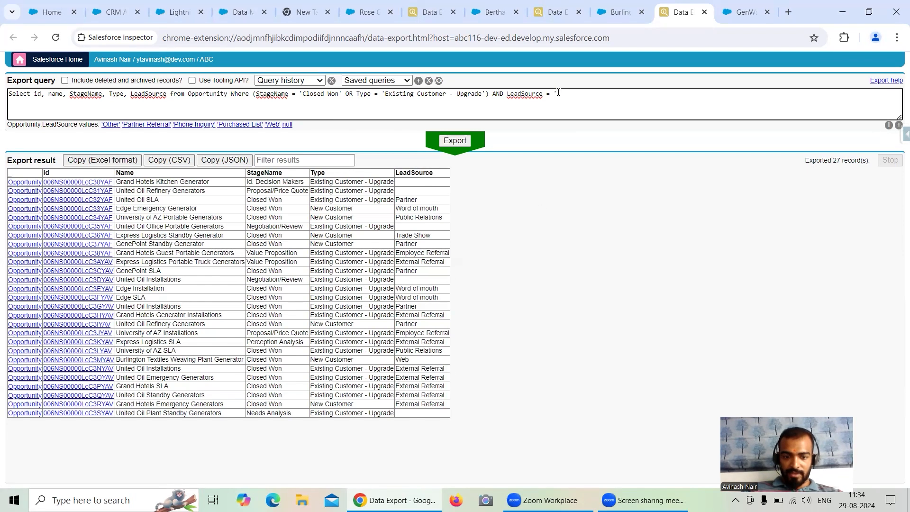
pyautogui.hotkey('ctrl', 'v')
pyautogui.click(457, 142)
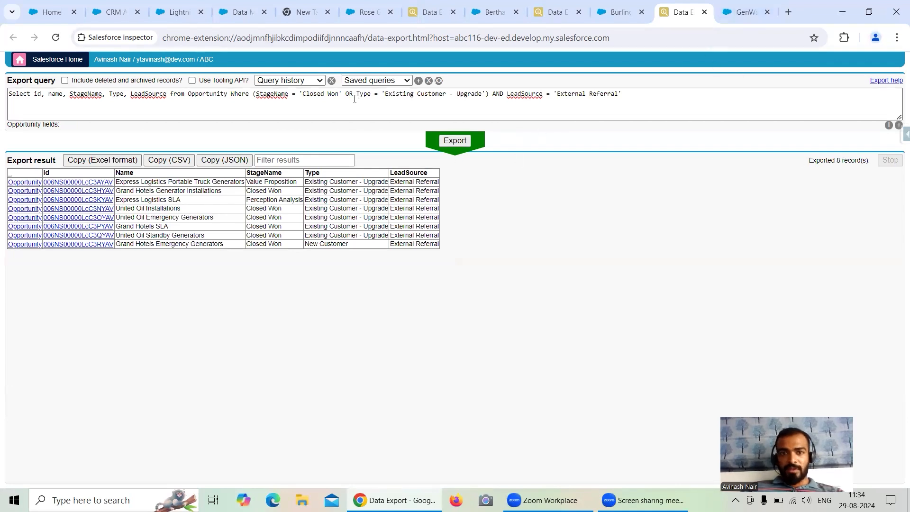
# Copy all conditions after Where in the Opportunity query and save the pending Lead object settings in Data Manager.
pyautogui.moveTo(253, 93); pyautogui.dragTo(630, 94)
pyautogui.hotkey('ctrl', 'c')
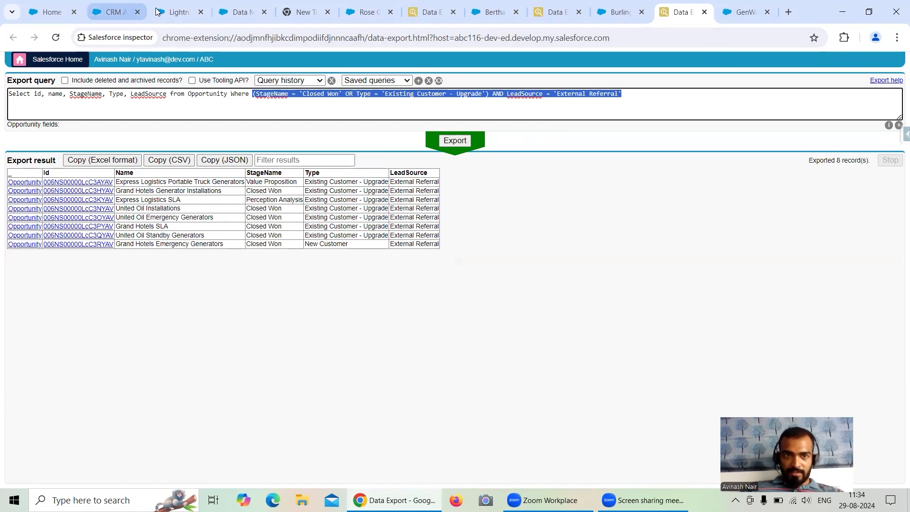
pyautogui.click(239, 12)
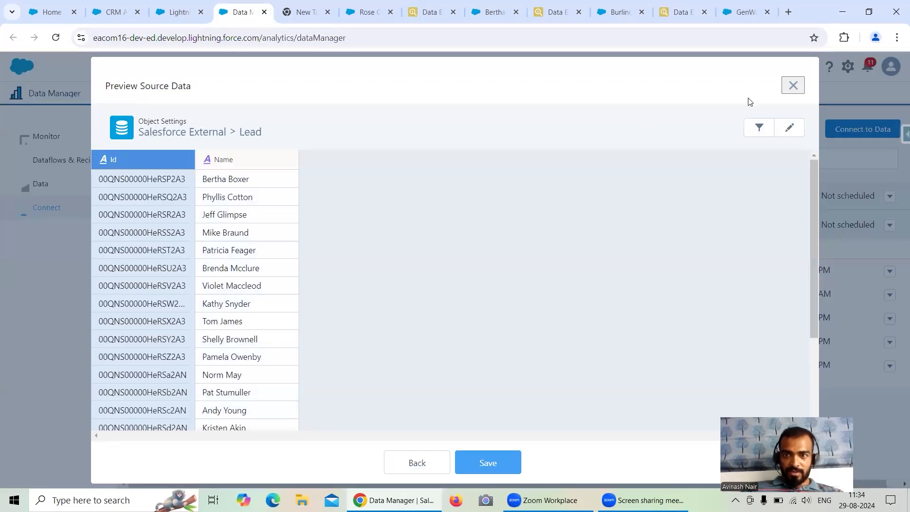
pyautogui.click(493, 453)
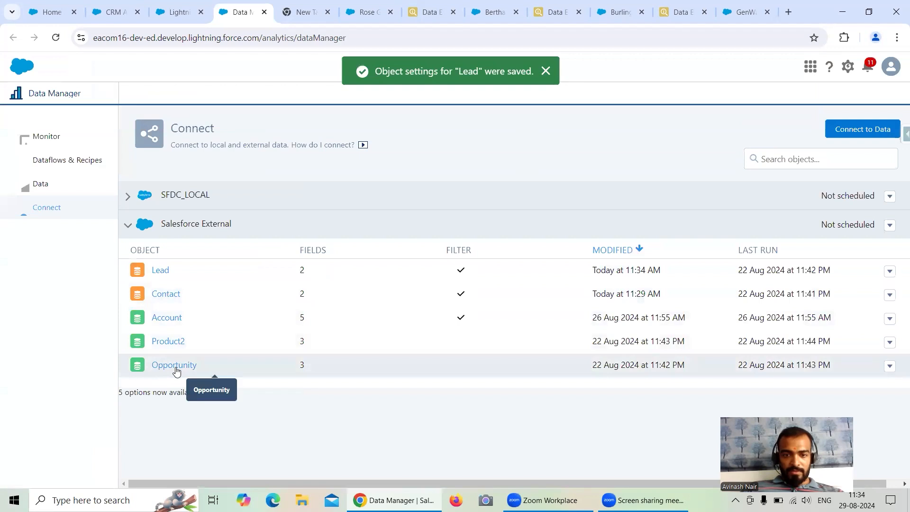
# Apply the copied conditions as the data sync filter on the Salesforce External Opportunity object and save its settings.
pyautogui.click(175, 366)
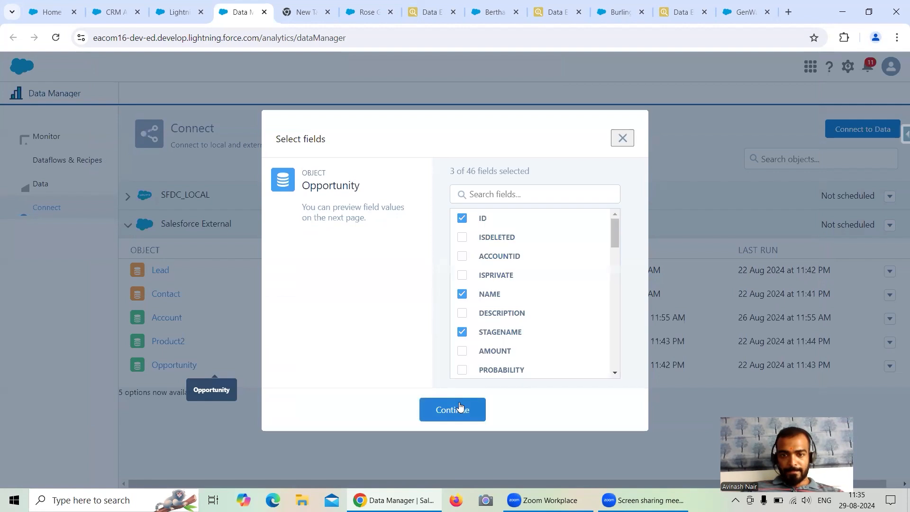
pyautogui.click(460, 408)
pyautogui.click(759, 129)
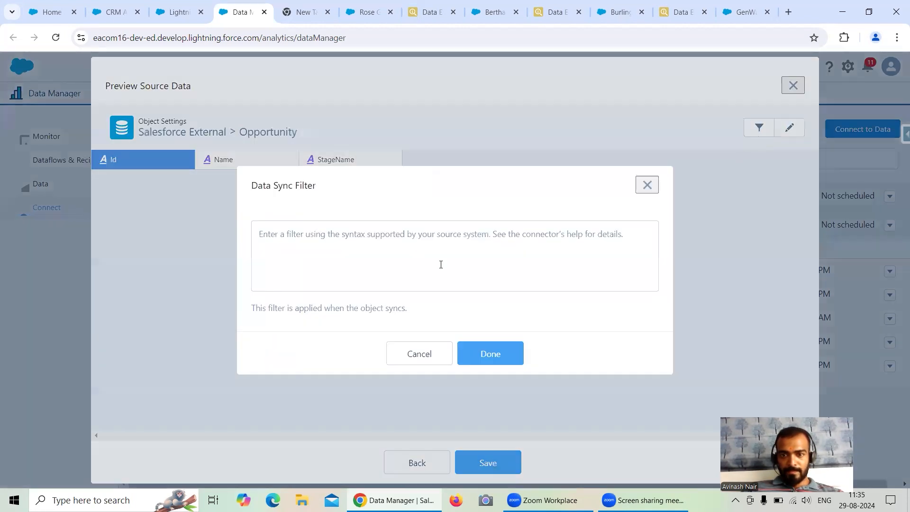
pyautogui.click(441, 265)
pyautogui.hotkey('ctrl', 'v')
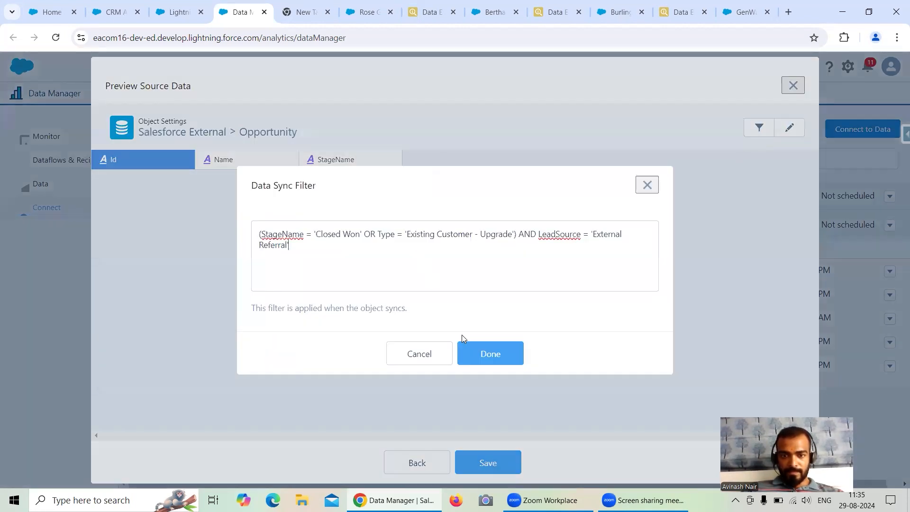
pyautogui.click(488, 350)
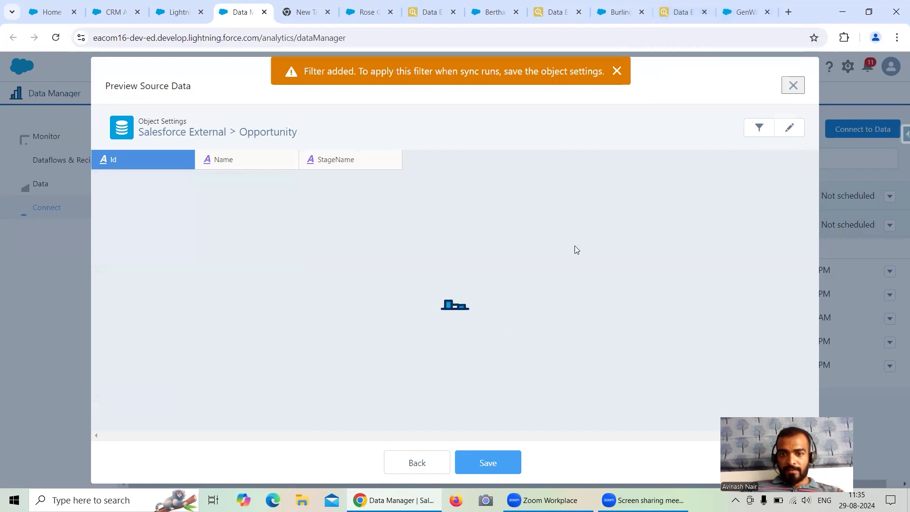
pyautogui.click(498, 463)
# Open Salesforce Inspector's Data Export for the GenWatt Diesel 1000kW product record in a new browser tab.
pyautogui.click(743, 12)
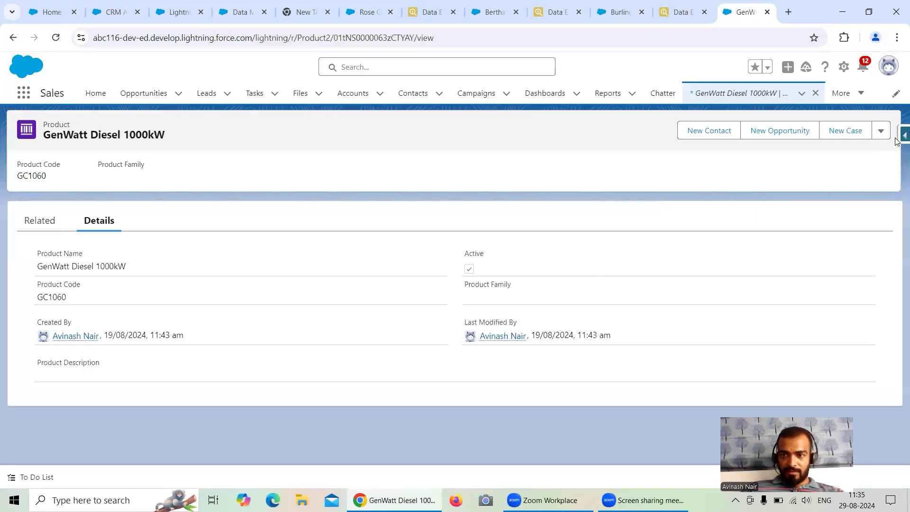
pyautogui.click(905, 135)
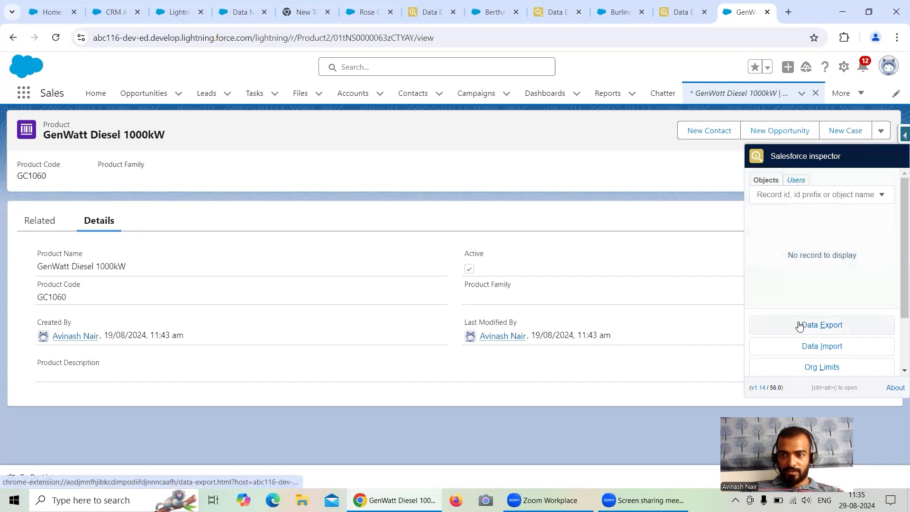
pyautogui.rightClick(812, 326)
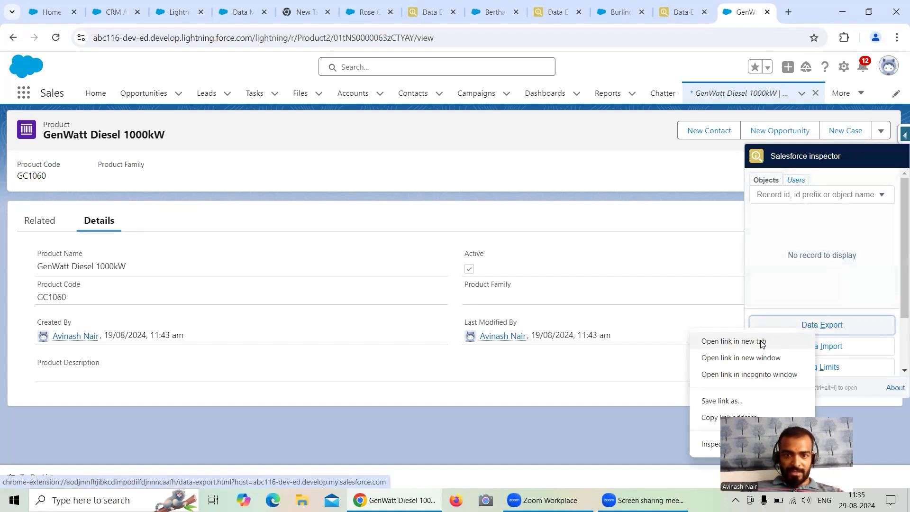
pyautogui.click(762, 342)
pyautogui.click(747, 12)
# Replace the export query with Select id, name from Product2, completing the object name from the suggestions.
pyautogui.click(240, 96)
pyautogui.hotkey('ctrl', 'a')
pyautogui.write('Select')
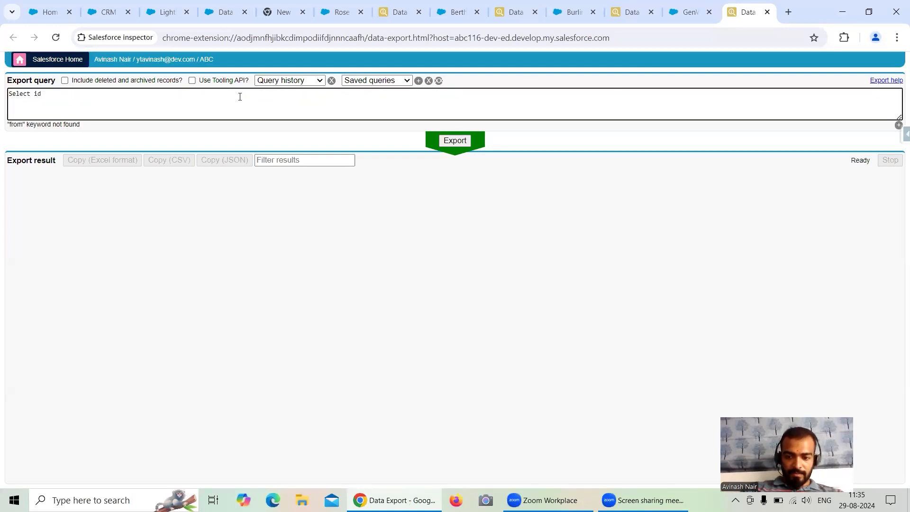
pyautogui.write(' id, name from Pro')
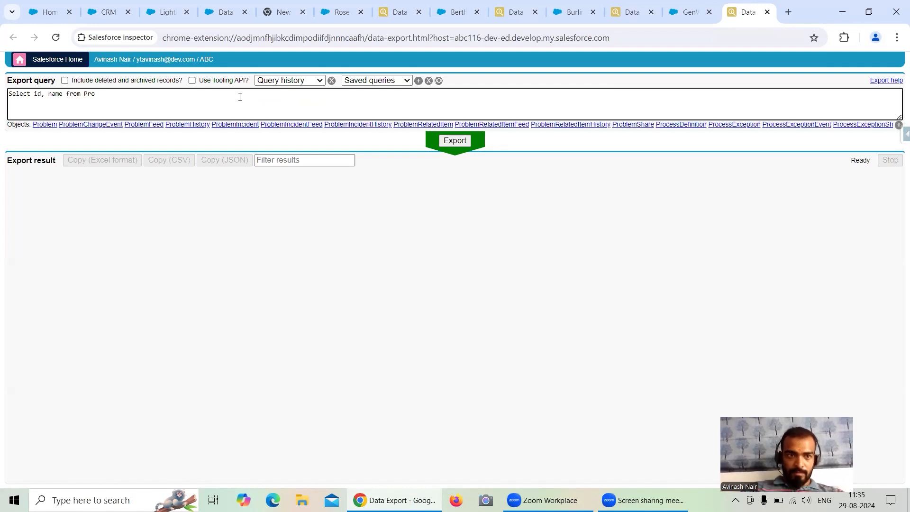
pyautogui.write('duc')
pyautogui.click(44, 124)
# Add the IsActive and Family fields to the Product2 query and run the export.
pyautogui.click(63, 96)
pyautogui.write(', a')
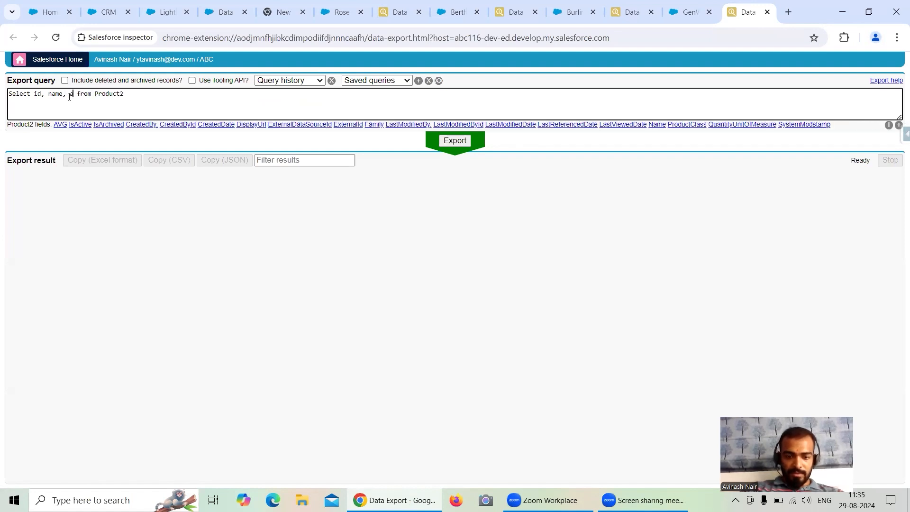
pyautogui.write('ct')
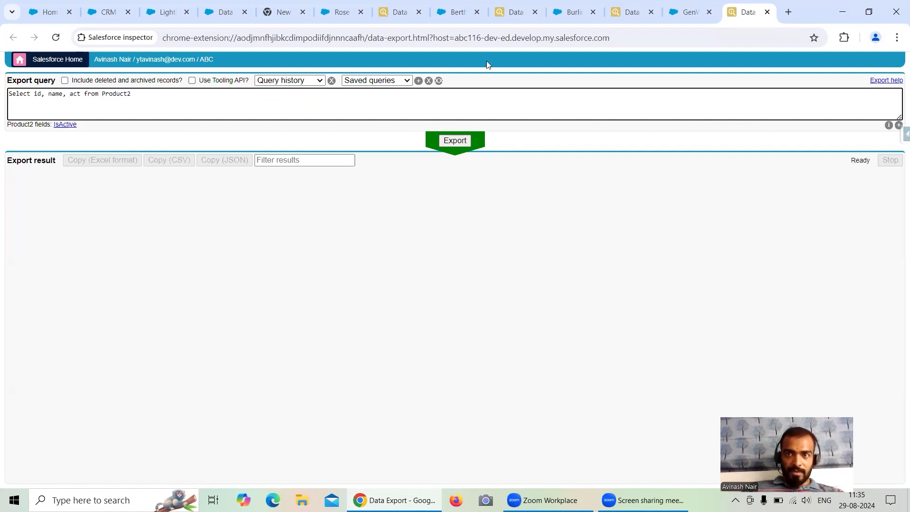
pyautogui.click(66, 124)
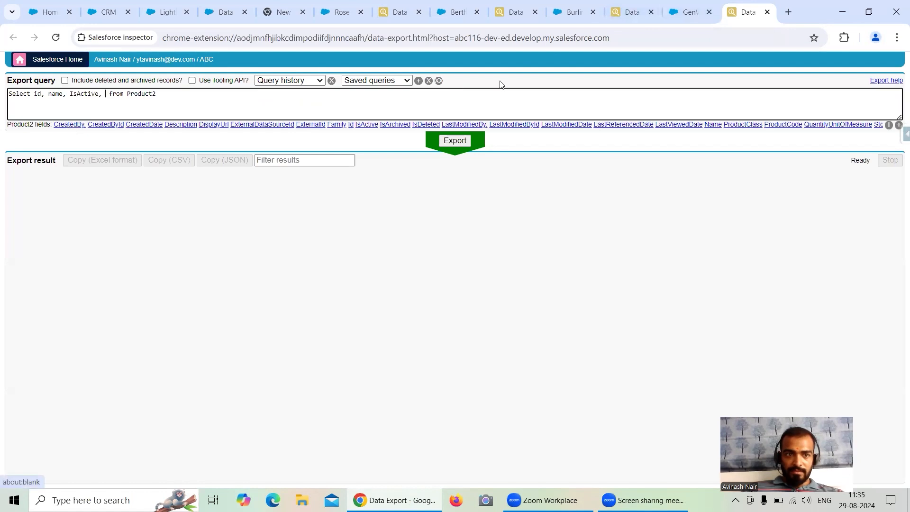
pyautogui.hotkey('ctrl', 'shift', 'Tab')
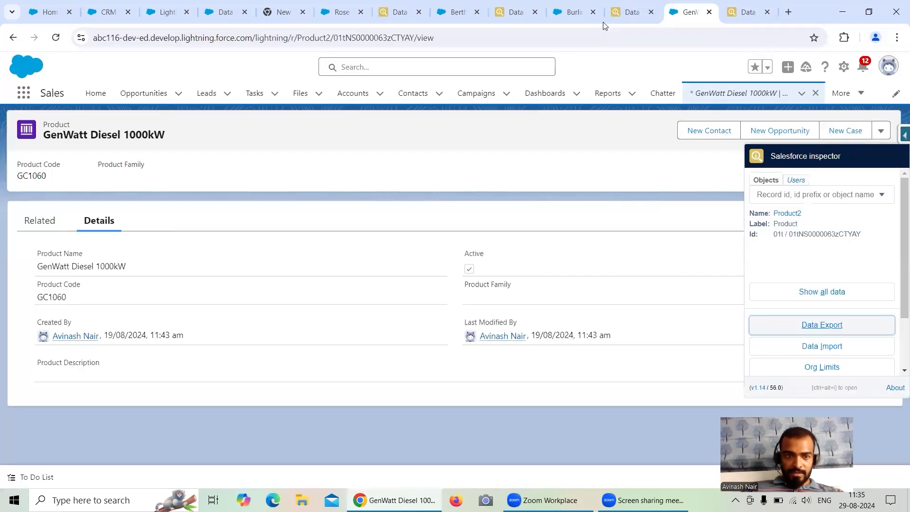
pyautogui.hotkey('ctrl', 'Tab')
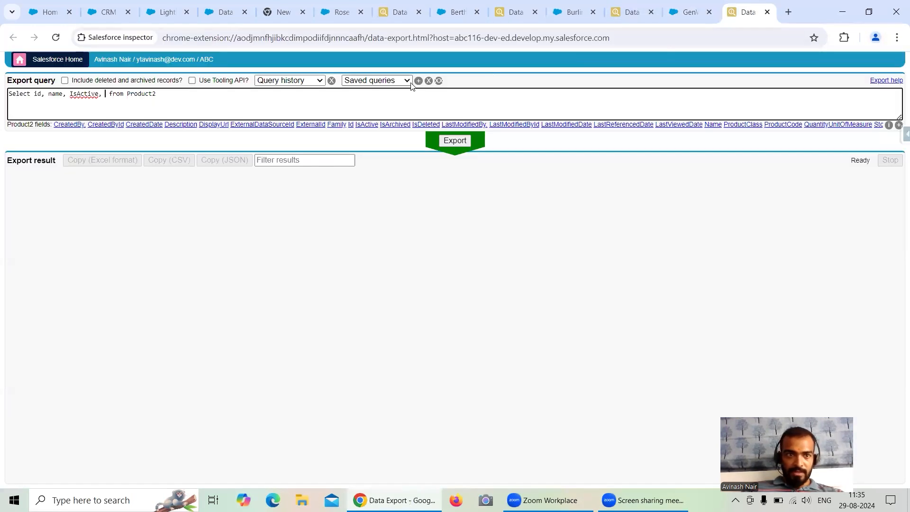
pyautogui.write('fami')
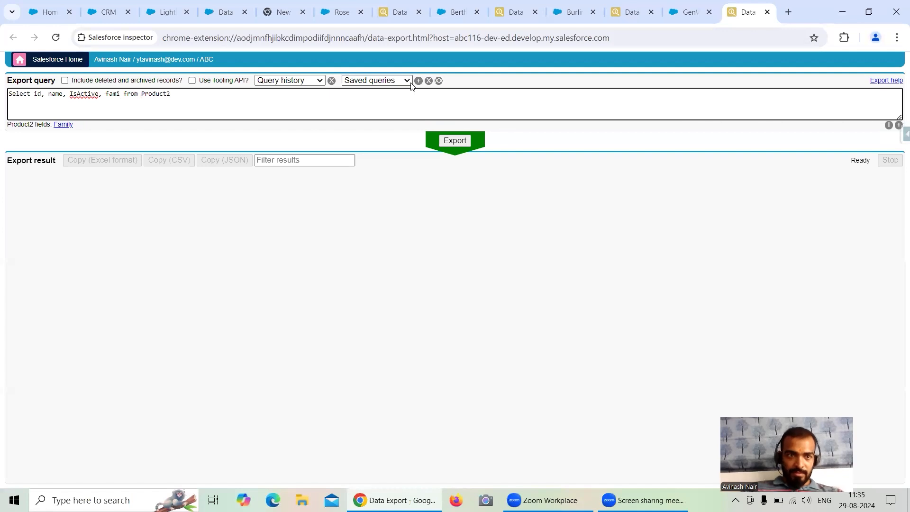
pyautogui.click(63, 125)
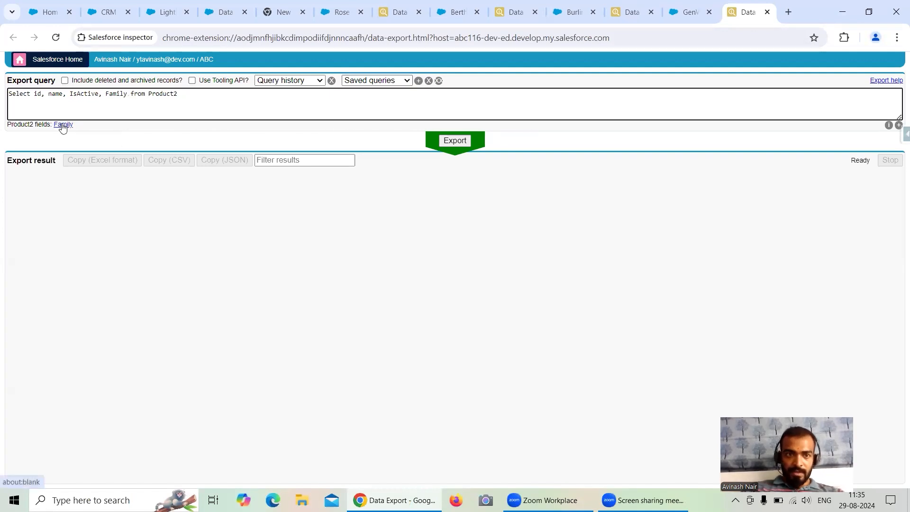
pyautogui.click(449, 144)
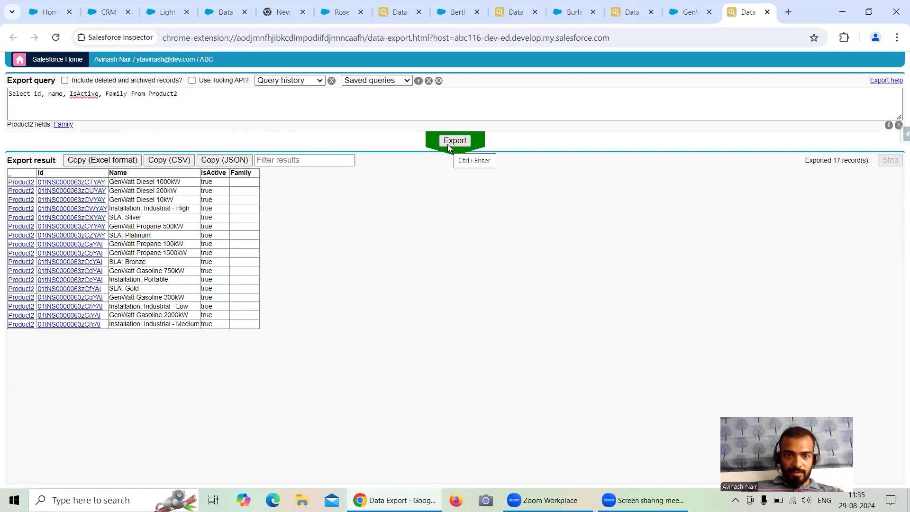
# Check the product record's fields, add ProductCode to the Product2 query and run the export again.
pyautogui.click(678, 18)
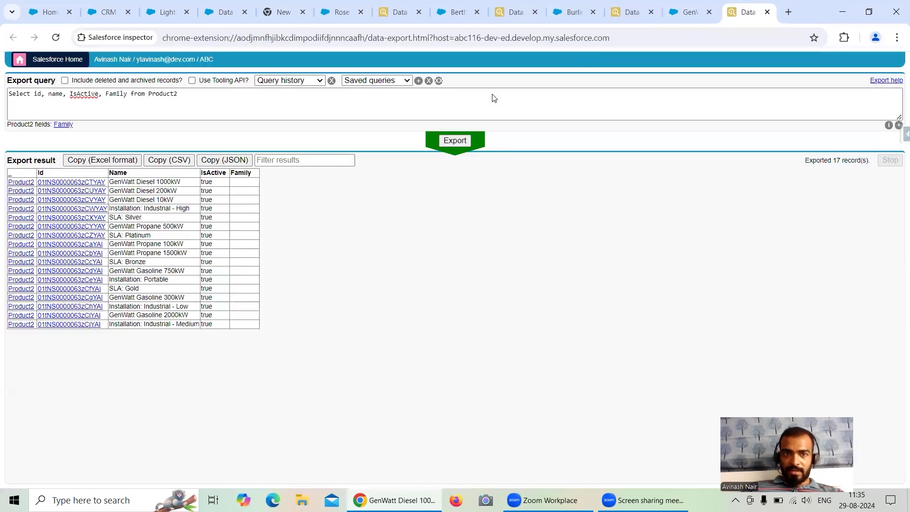
pyautogui.click(747, 12)
pyautogui.click(127, 96)
pyautogui.write(', Pro from Product2')
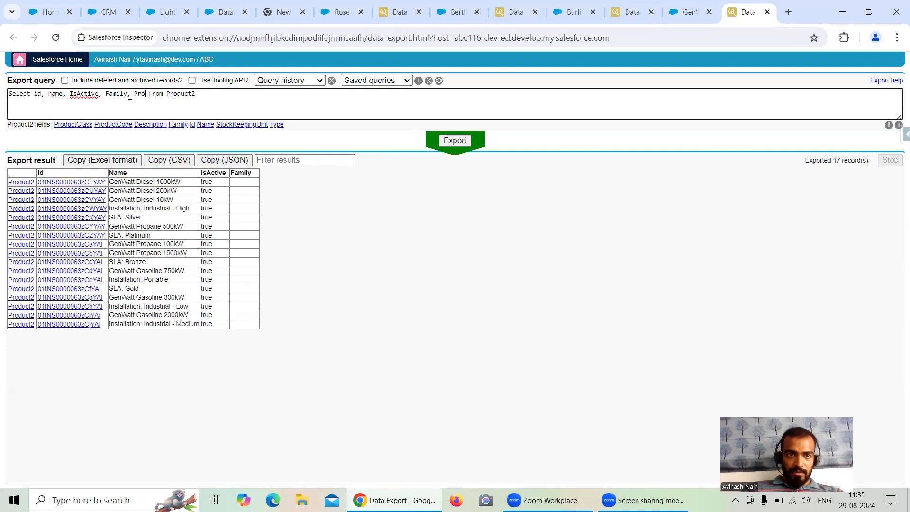
pyautogui.click(126, 124)
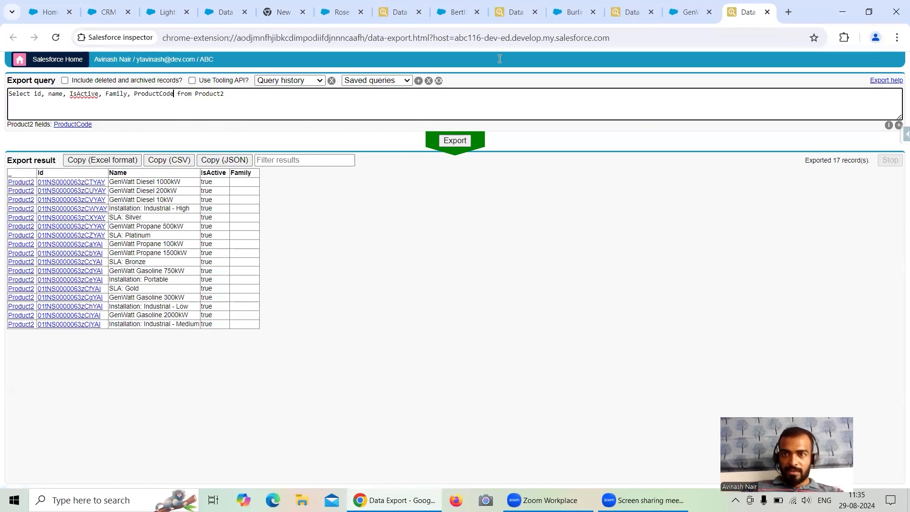
pyautogui.click(690, 12)
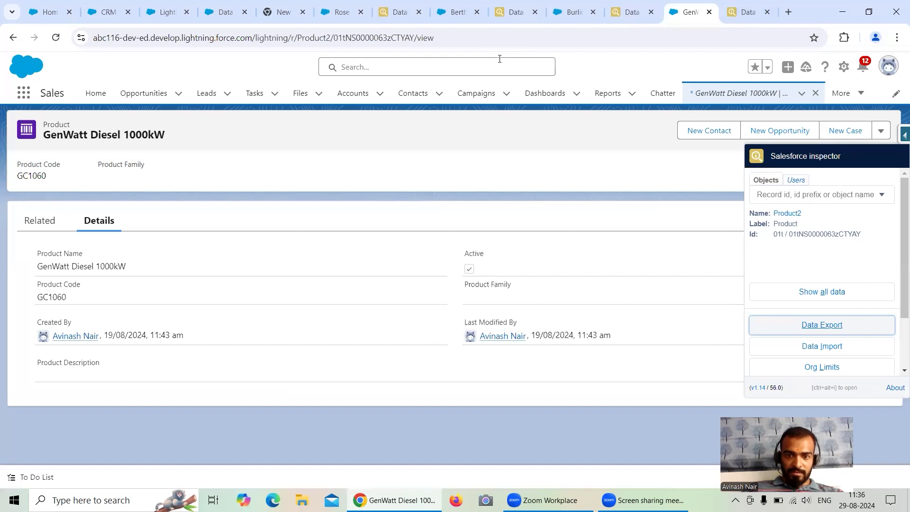
pyautogui.click(748, 11)
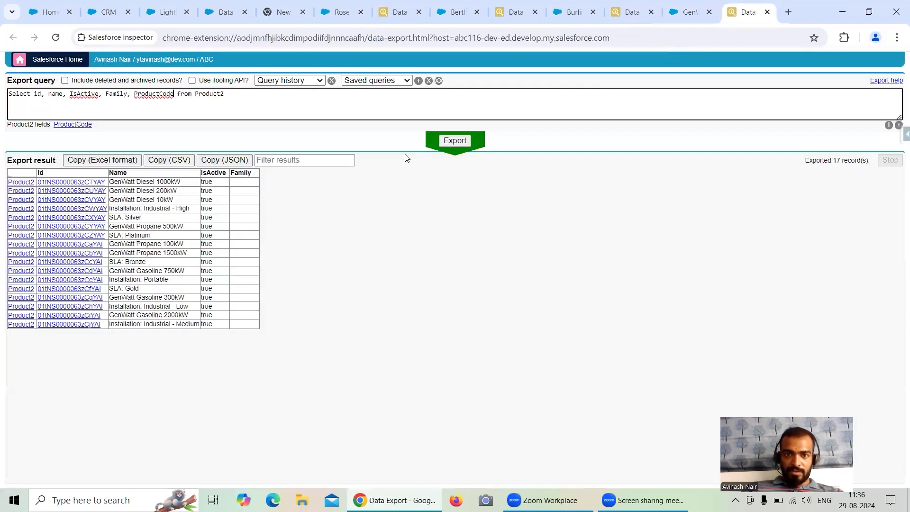
pyautogui.click(451, 141)
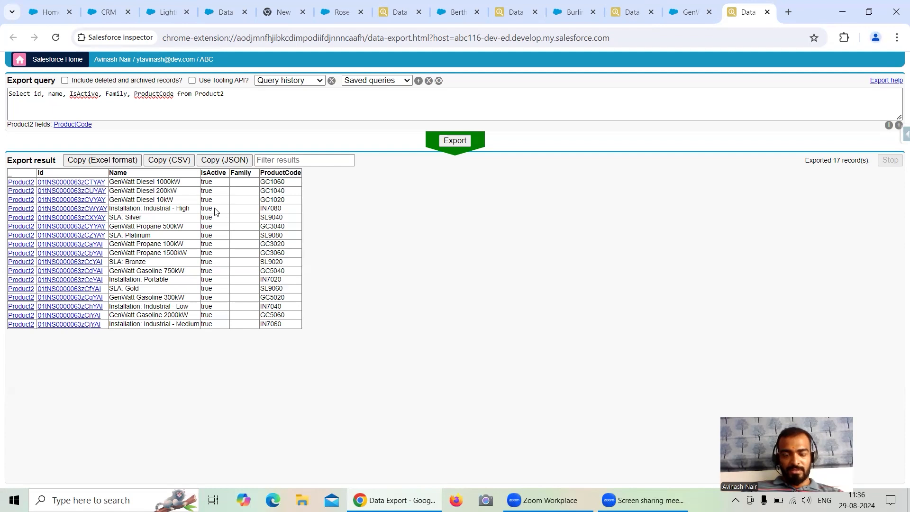
# Run the data sync for the Salesforce External Opportunity object in Data Manager.
pyautogui.click(253, 17)
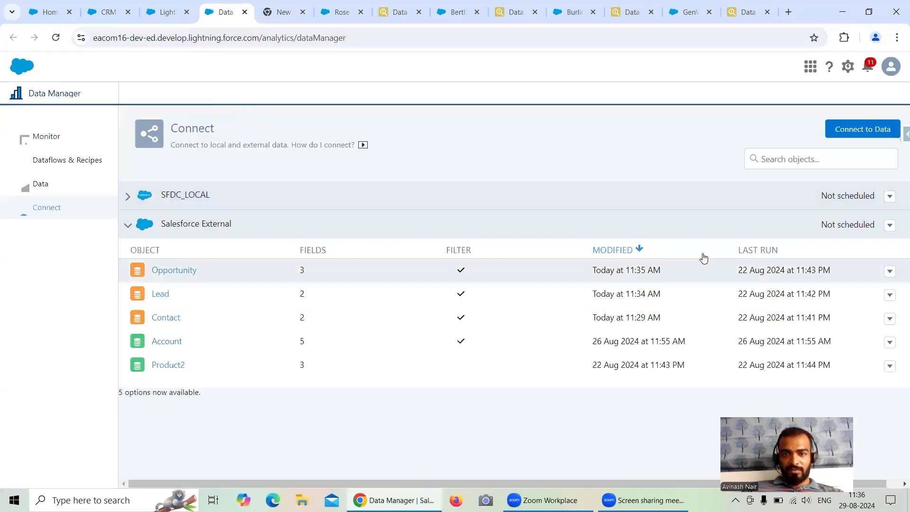
pyautogui.click(890, 271)
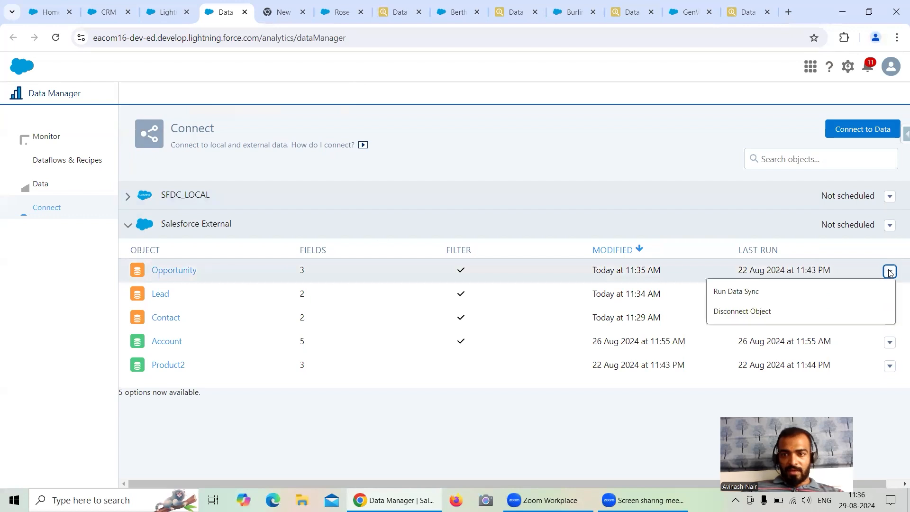
pyautogui.click(740, 291)
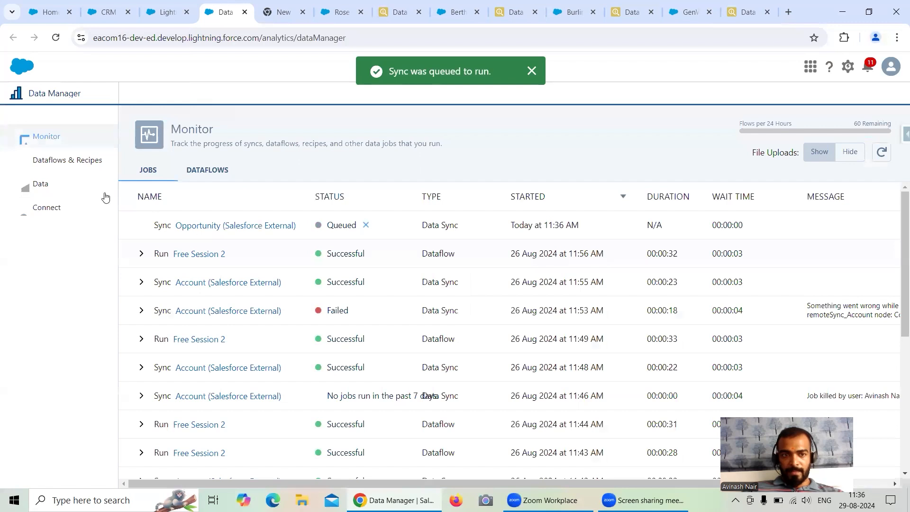
# Return to the Salesforce External connection's object list and run the data sync for Lead.
pyautogui.click(61, 209)
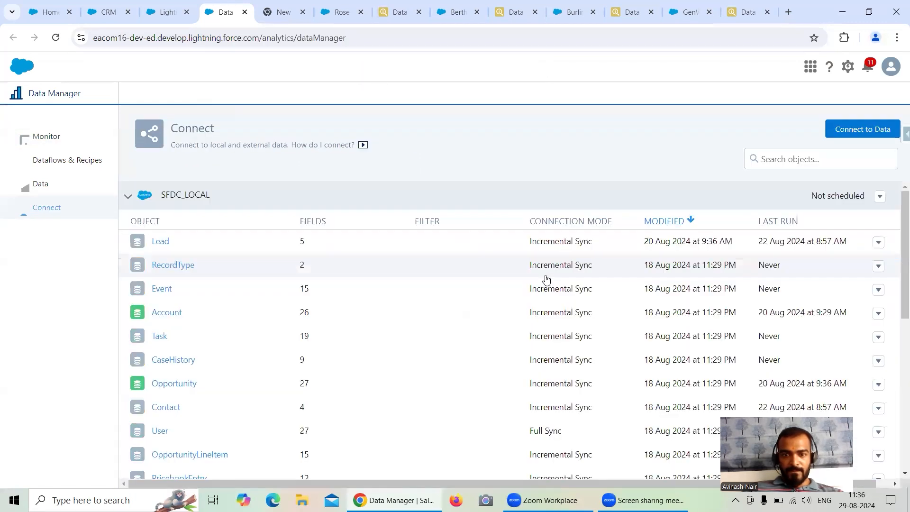
pyautogui.click(127, 203)
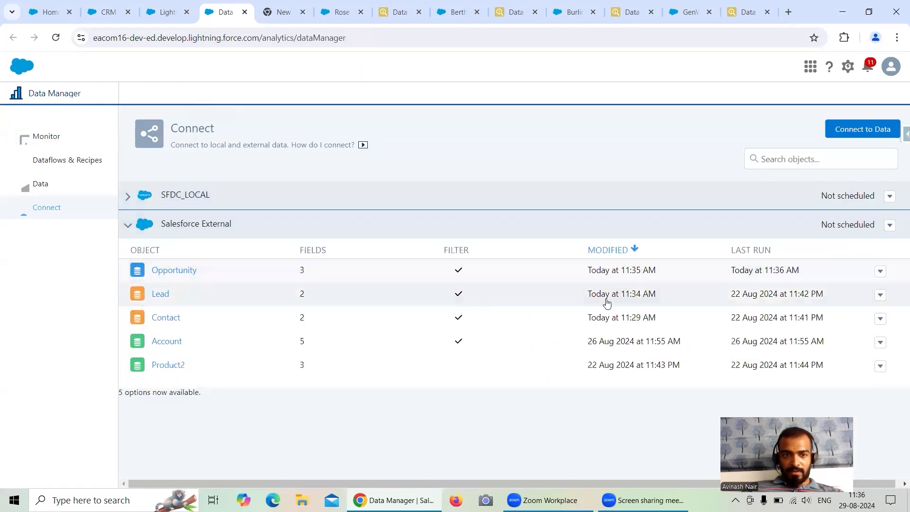
pyautogui.click(880, 296)
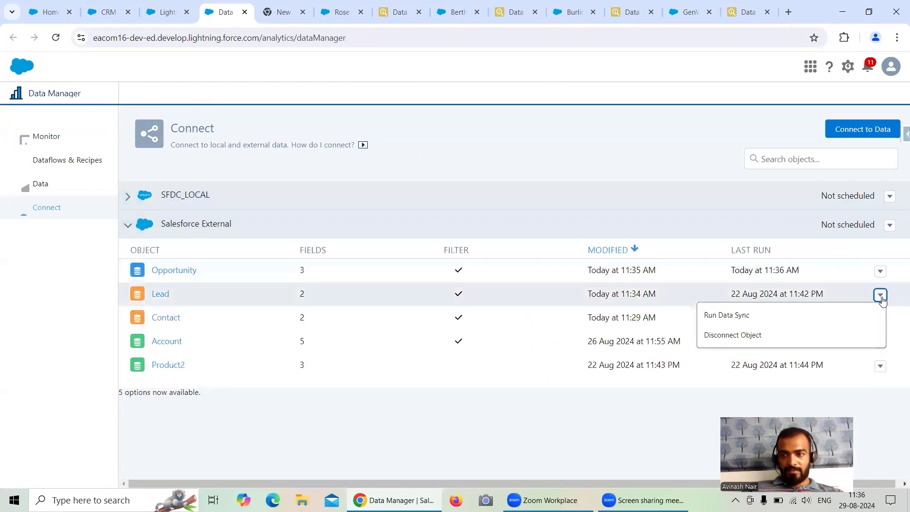
pyautogui.click(754, 318)
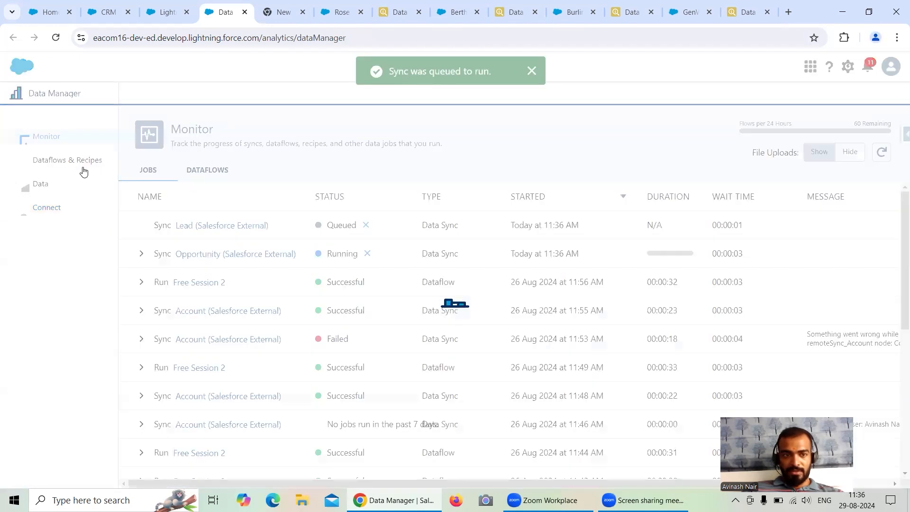
# Run the data sync for the Salesforce External Contact object and refresh the job monitor.
pyautogui.click(55, 203)
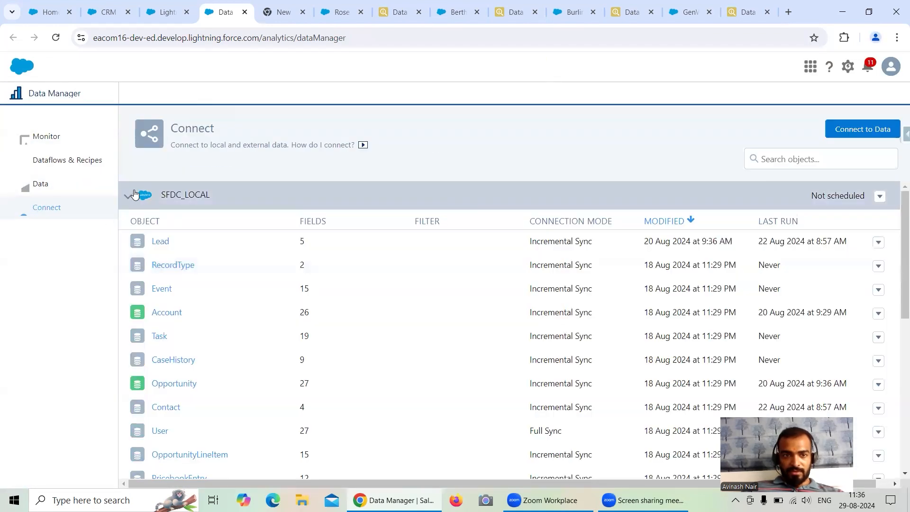
pyautogui.click(134, 195)
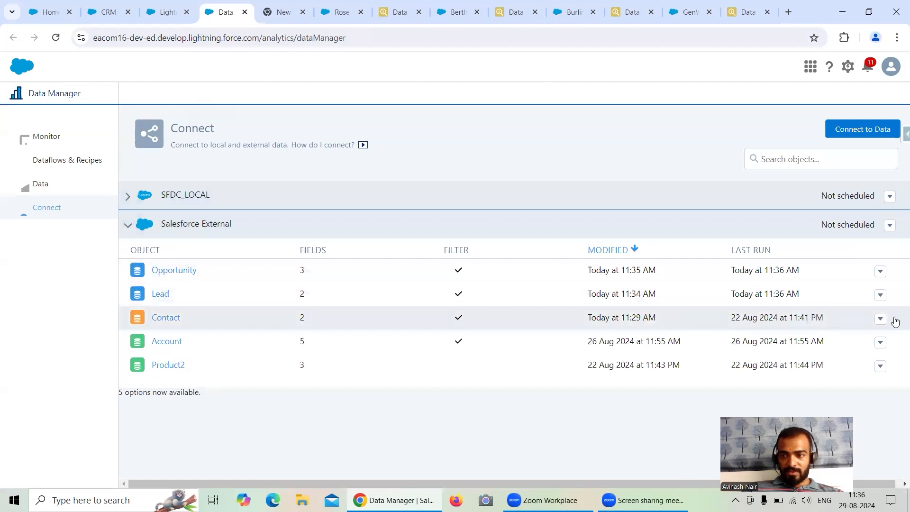
pyautogui.click(881, 320)
pyautogui.click(781, 336)
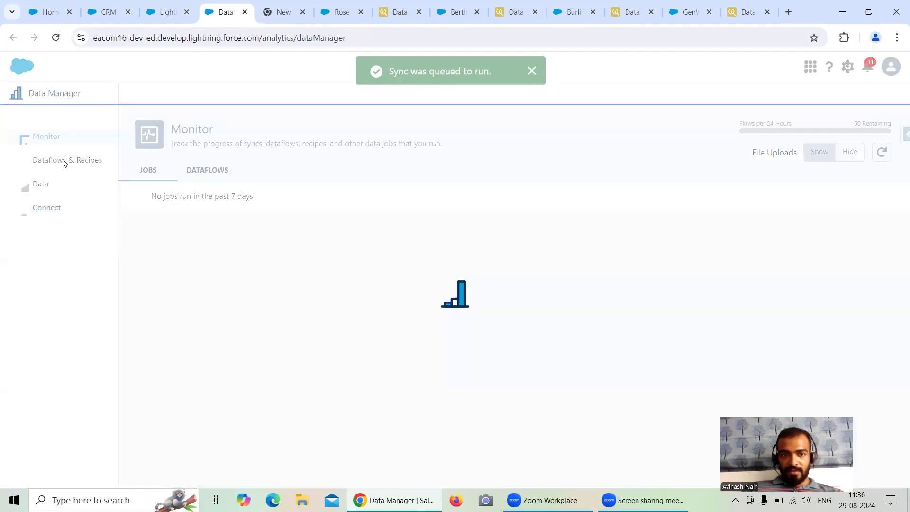
pyautogui.click(882, 152)
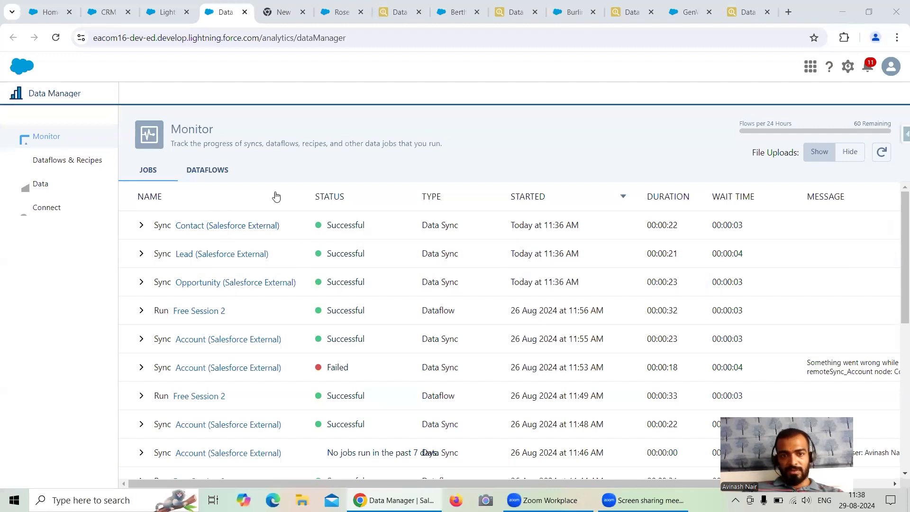
# Open the Free Session 2 dataflow from Data Manager's list of dataflows.
pyautogui.click(108, 12)
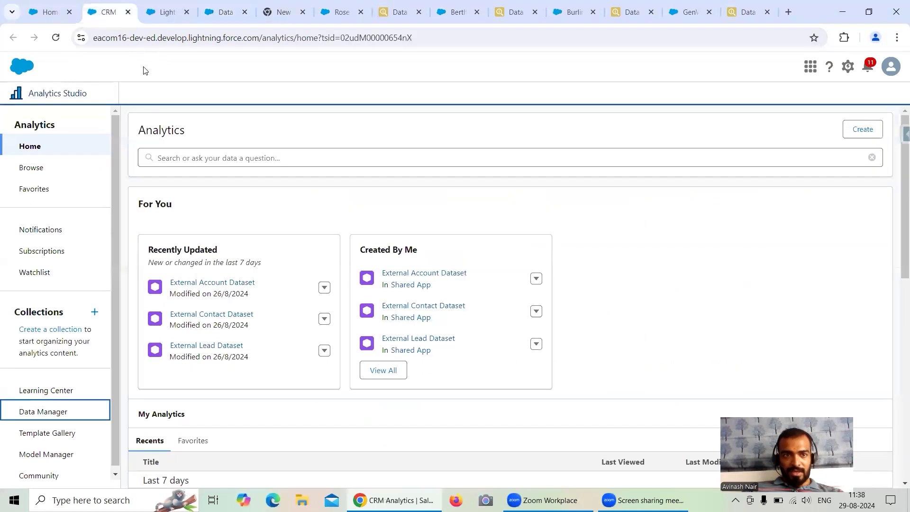
pyautogui.click(167, 17)
pyautogui.click(216, 16)
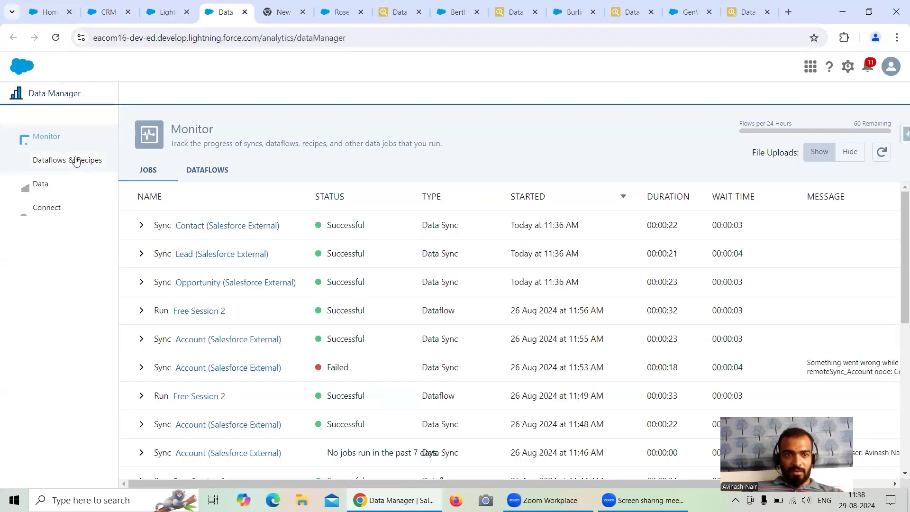
pyautogui.click(196, 171)
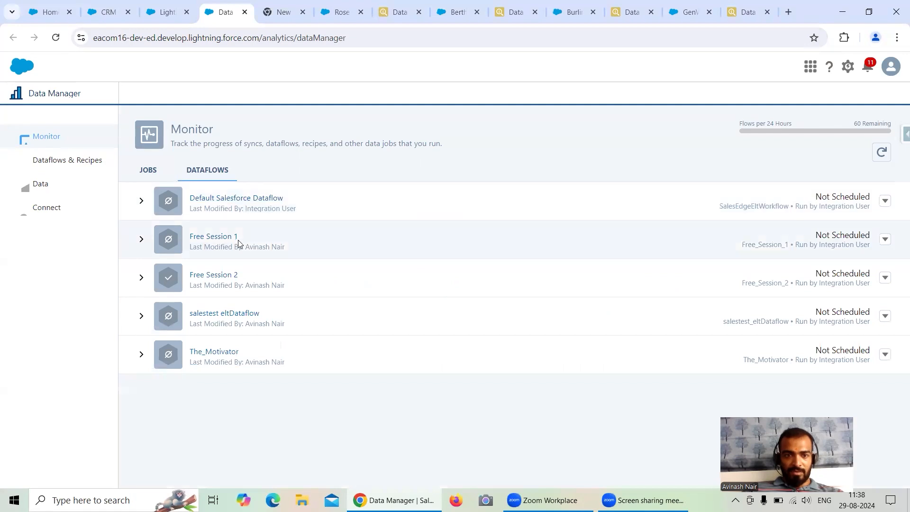
pyautogui.click(97, 163)
pyautogui.click(210, 174)
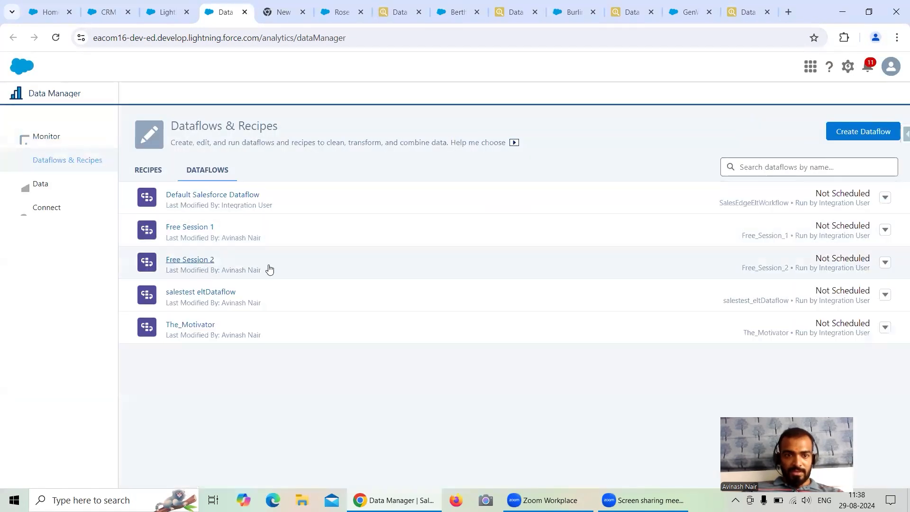
pyautogui.click(269, 269)
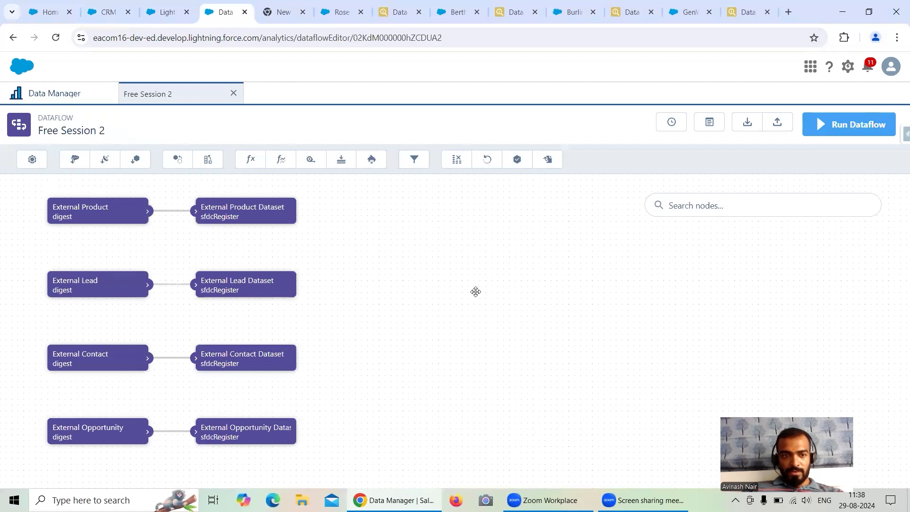
# Run the Free Session 2 dataflow and refresh the job monitor to follow its run.
pyautogui.scroll(-2, 476, 291)
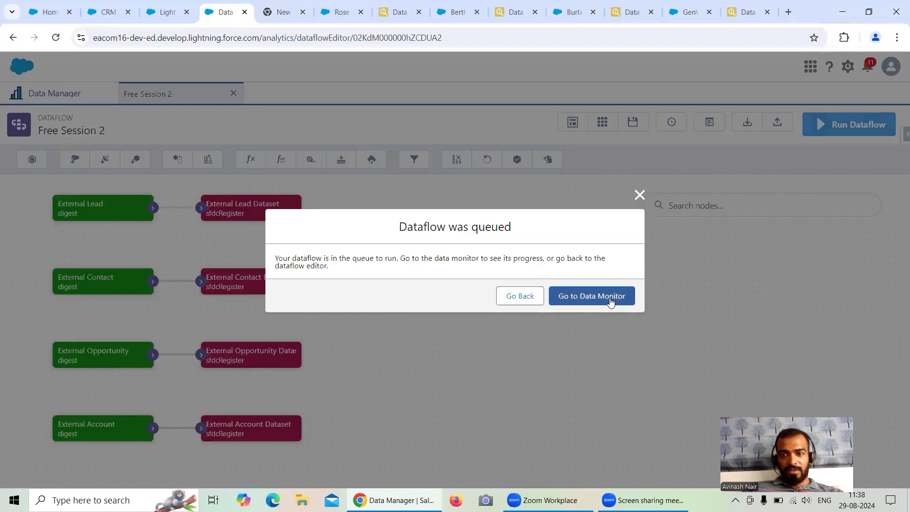
pyautogui.click(612, 297)
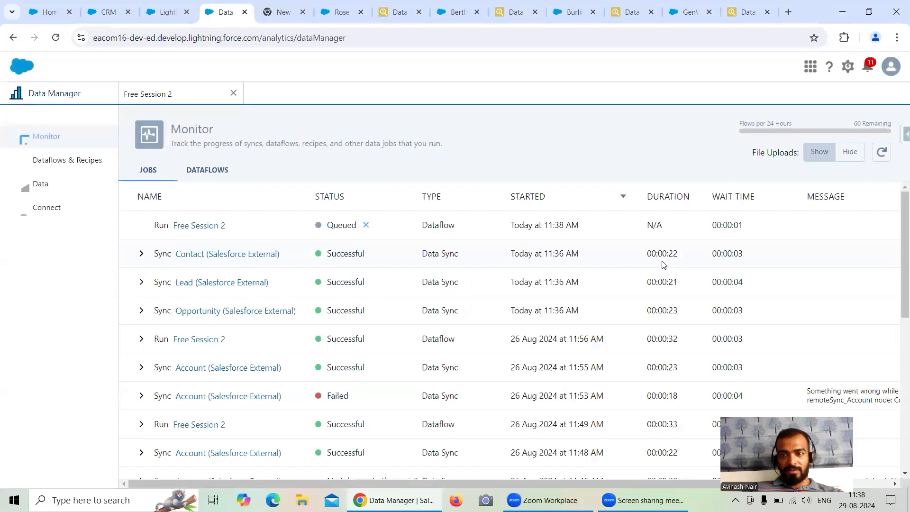
pyautogui.click(882, 152)
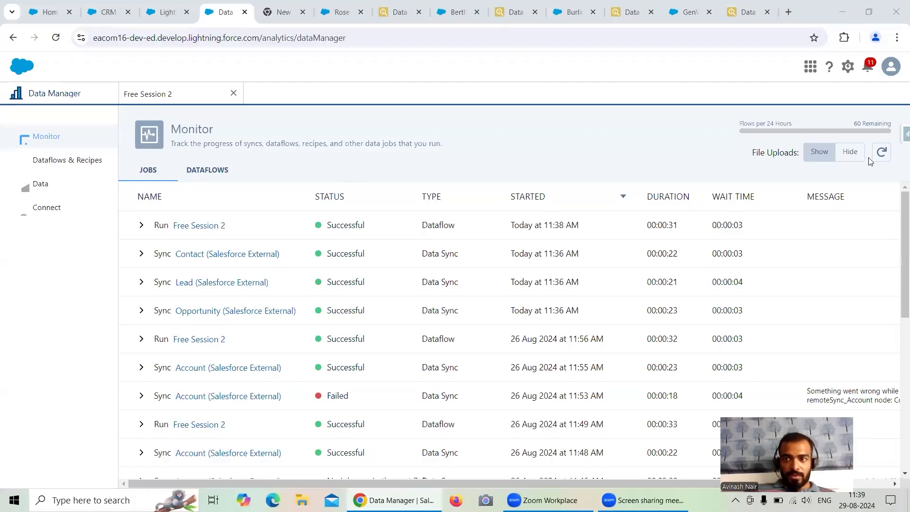
pyautogui.click(882, 152)
# Switch to Analytics Studio, browse the apps and open Shared App.
pyautogui.click(108, 12)
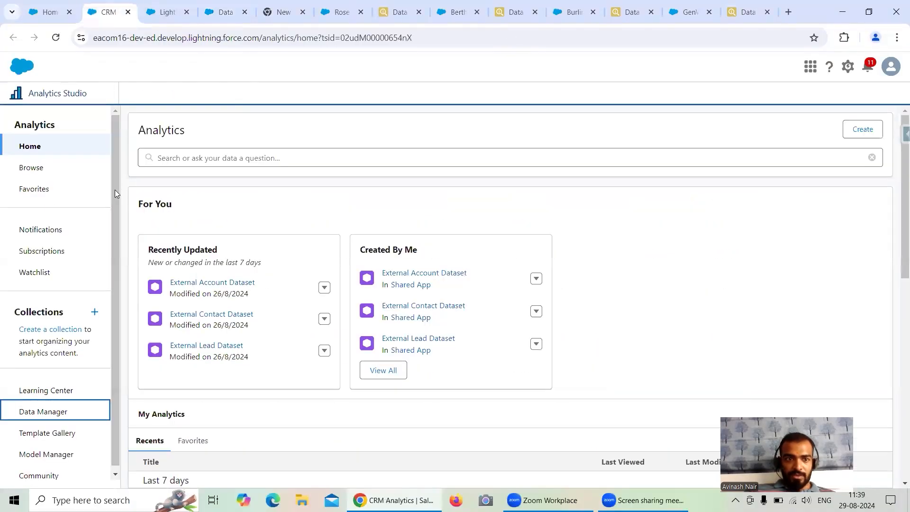
pyautogui.click(27, 168)
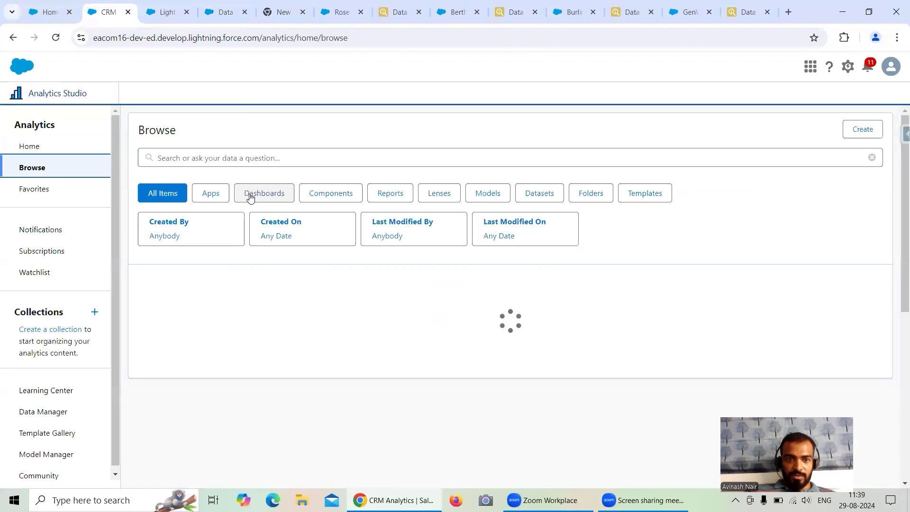
pyautogui.click(200, 195)
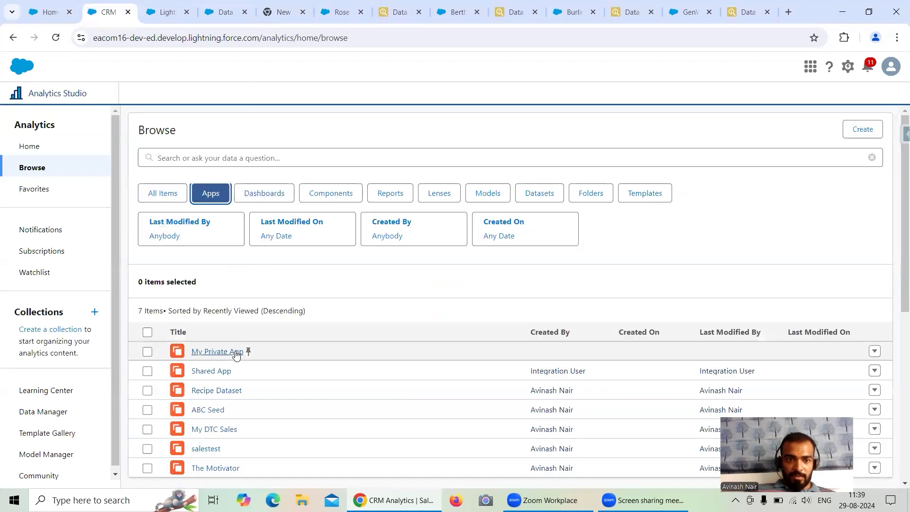
pyautogui.click(228, 371)
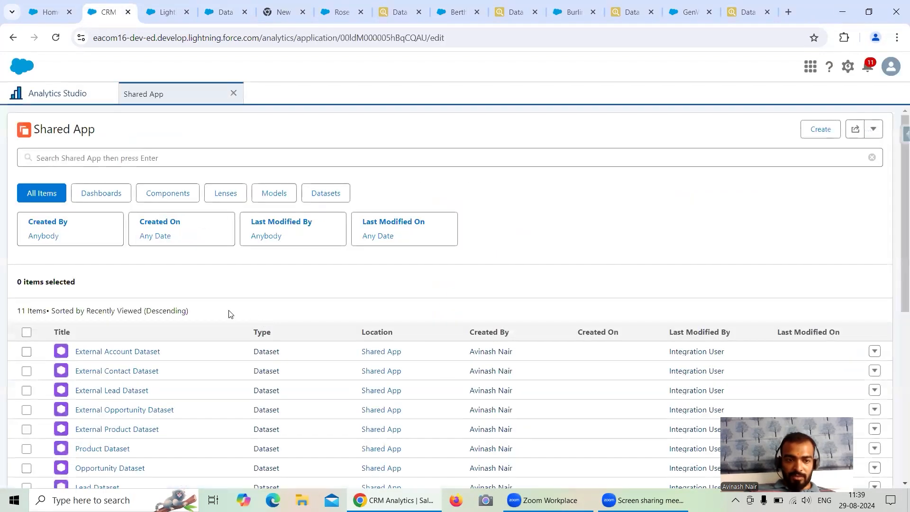
# Open the External Contact, External Lead and External Opportunity datasets from Shared App, each in its own new lens.
pyautogui.scroll(-3, 208, 303)
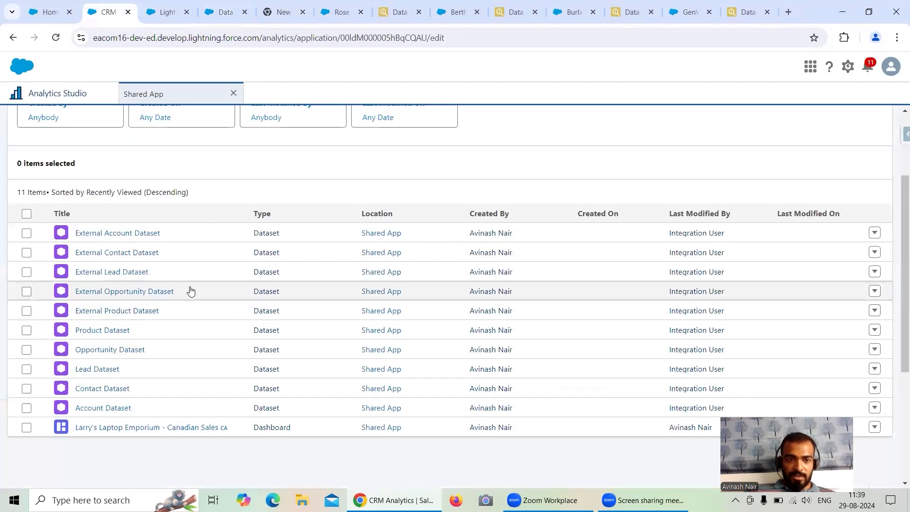
pyautogui.click(130, 258)
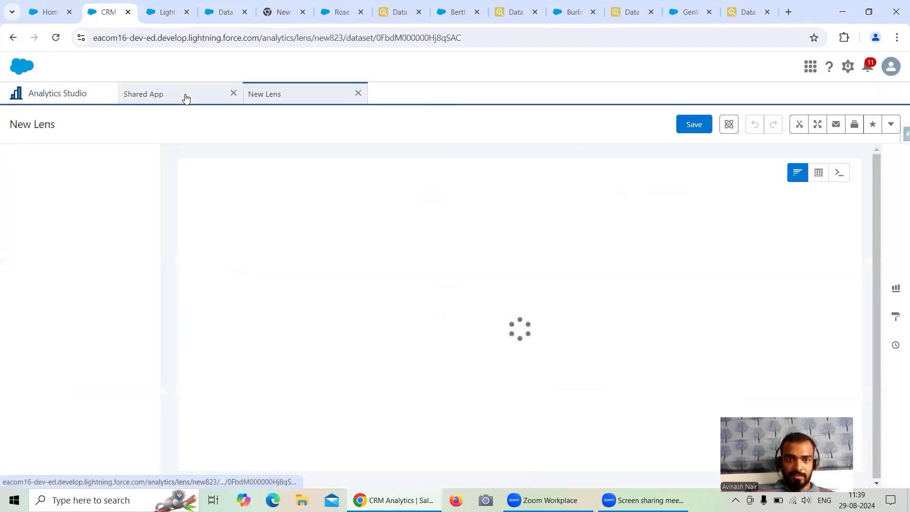
pyautogui.click(185, 98)
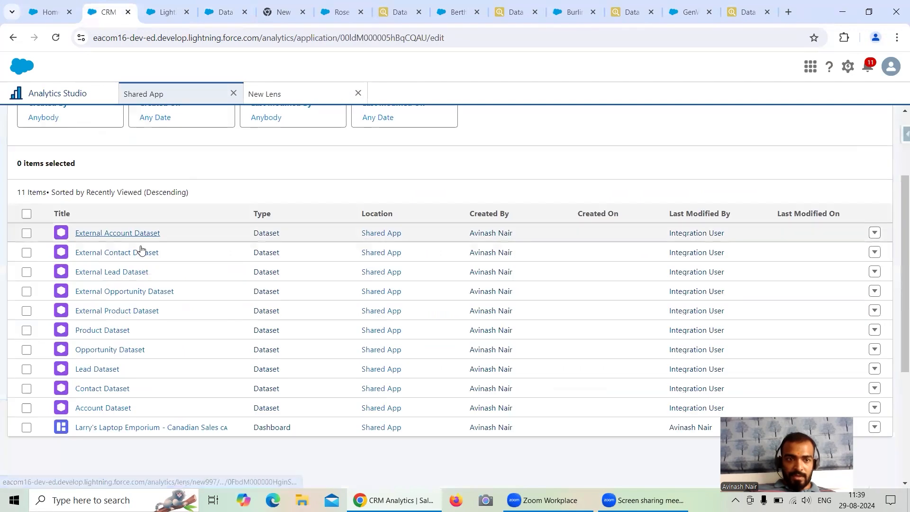
pyautogui.click(127, 277)
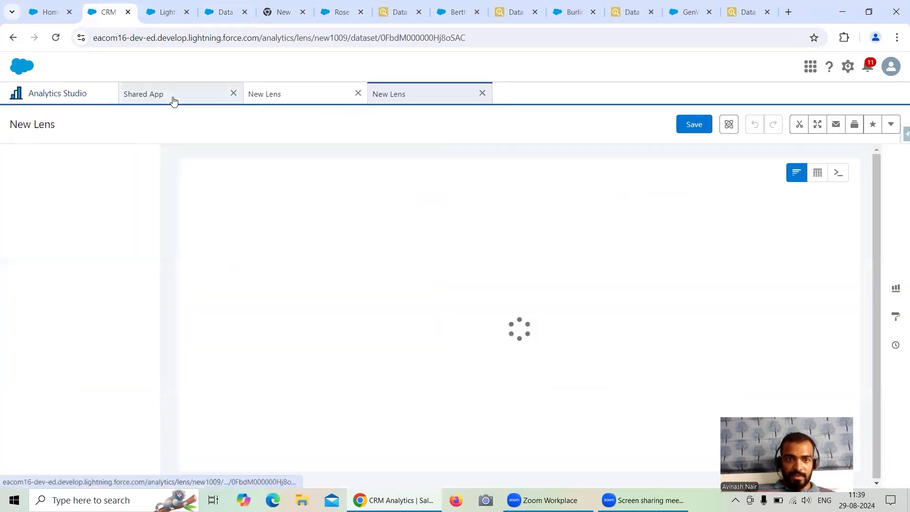
pyautogui.click(174, 98)
pyautogui.click(135, 292)
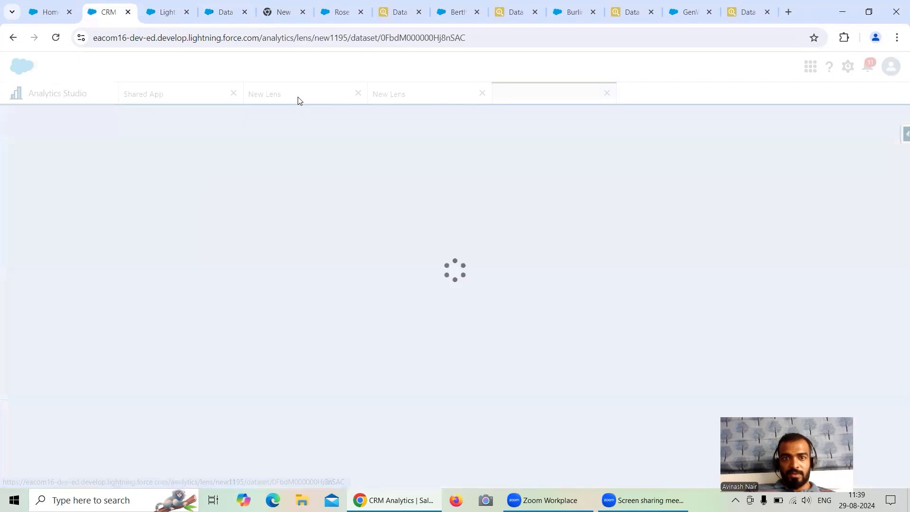
# Compare the row counts of the External Contact and External Lead lenses with their export results in Salesforce Inspector.
pyautogui.click(299, 99)
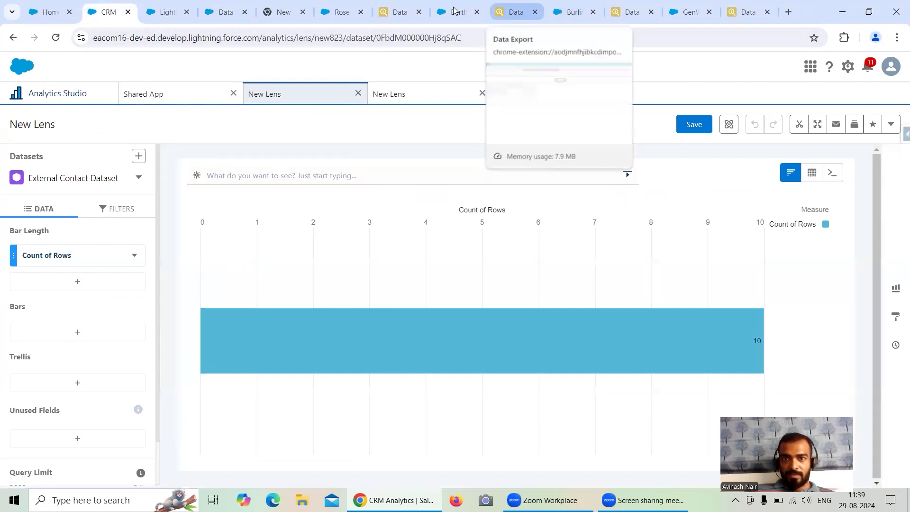
pyautogui.click(399, 13)
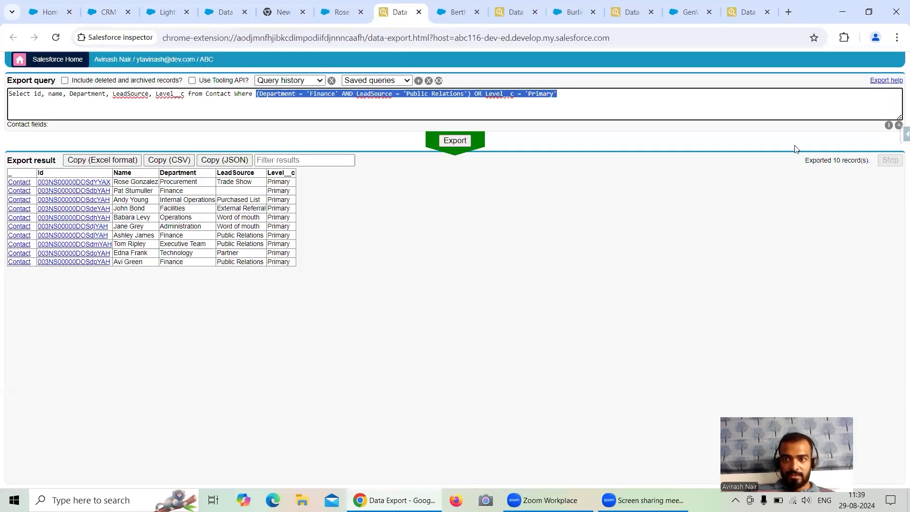
pyautogui.click(516, 12)
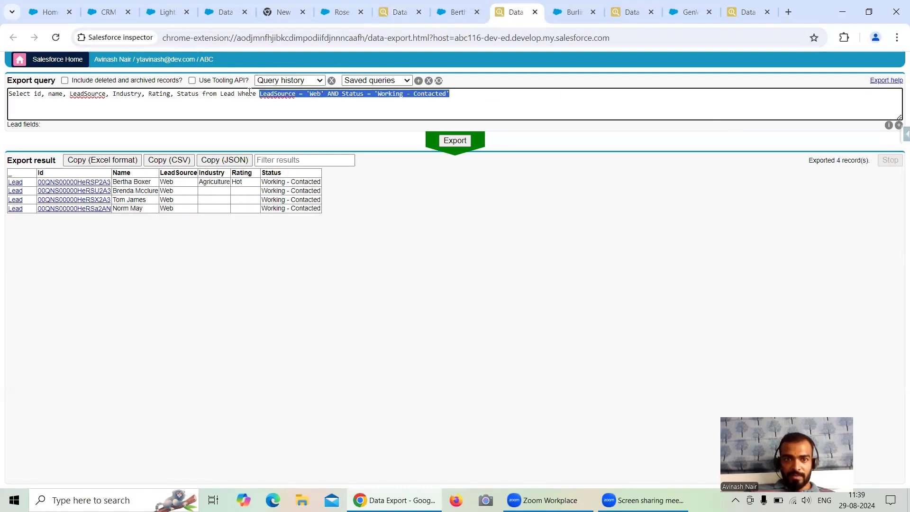
pyautogui.click(104, 13)
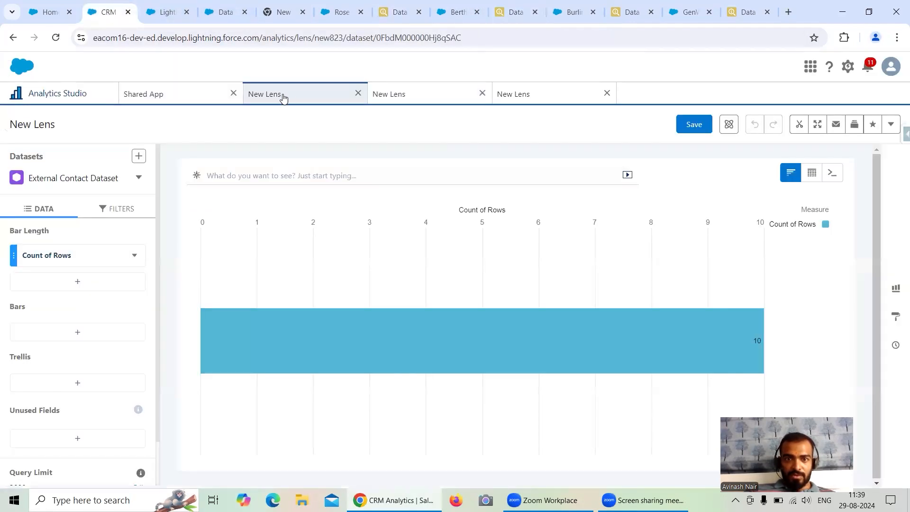
pyautogui.click(401, 97)
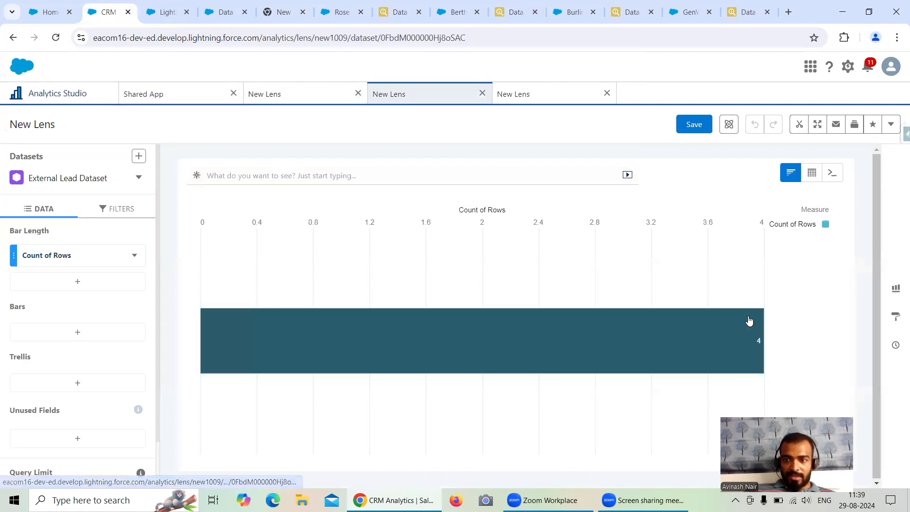
# Compare the External Opportunity lens's row count with the record count of the Opportunity export in Salesforce Inspector.
pyautogui.click(514, 96)
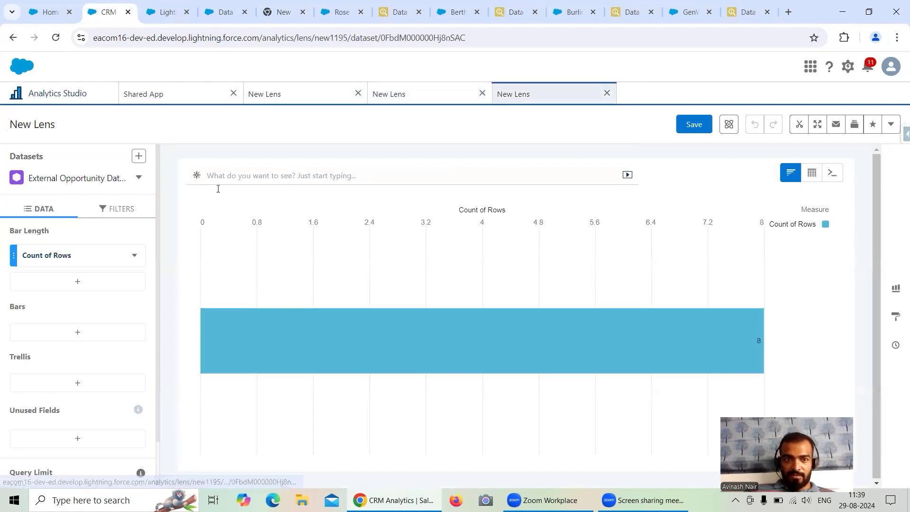
pyautogui.click(631, 11)
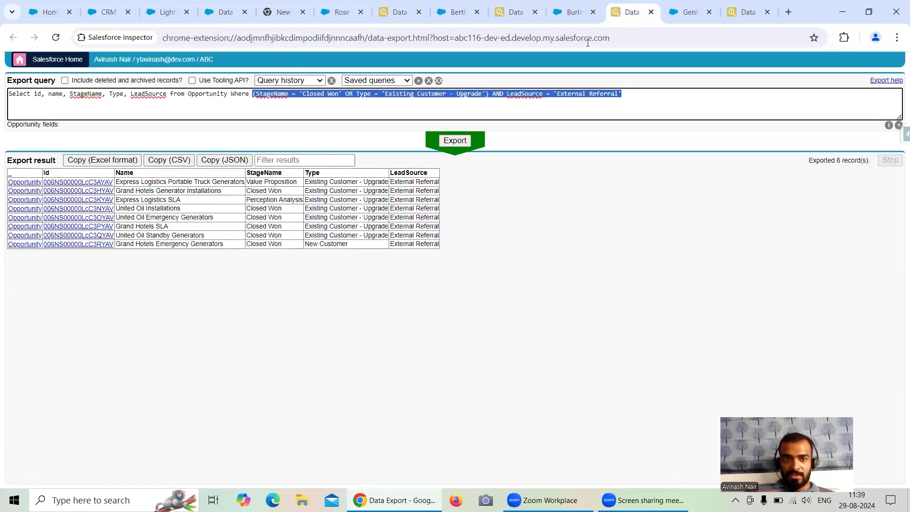
pyautogui.click(840, 158)
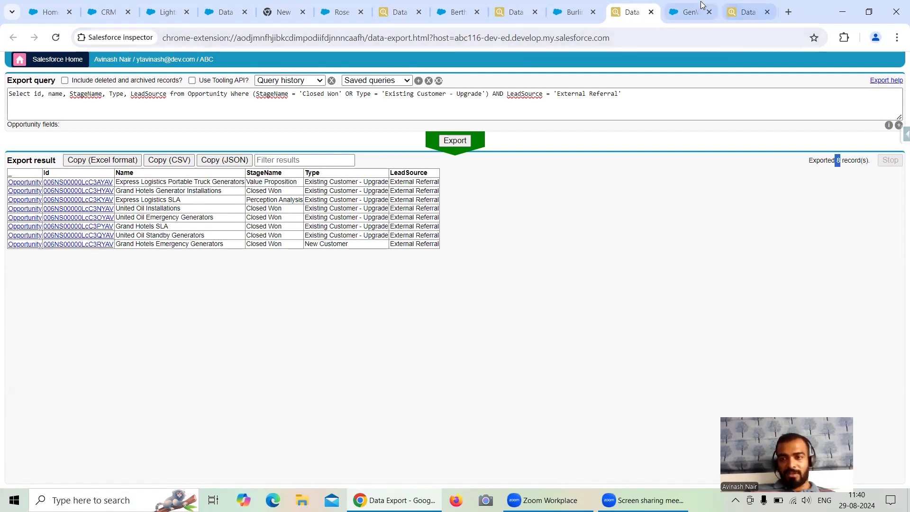
# Review the Product2, Contact, Lead and Opportunity export queries in Salesforce Inspector, including their filter conditions.
pyautogui.click(747, 11)
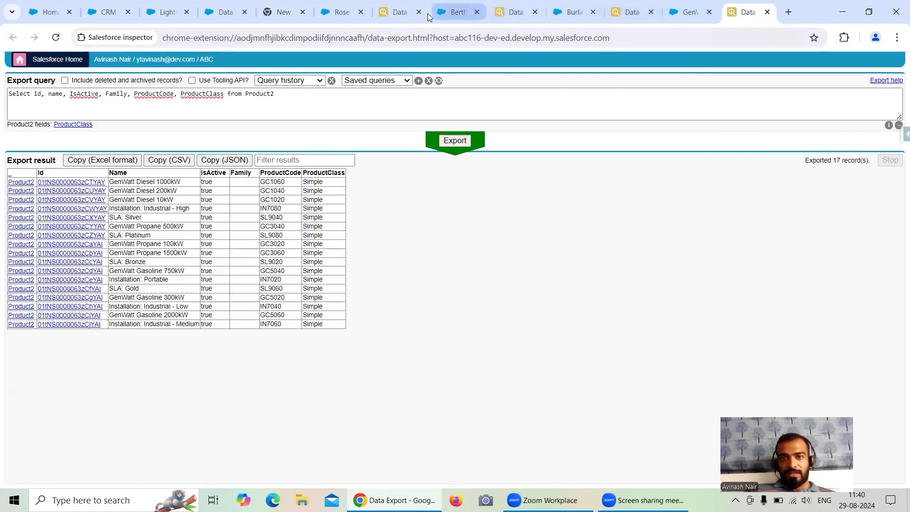
pyautogui.click(398, 12)
pyautogui.click(224, 95)
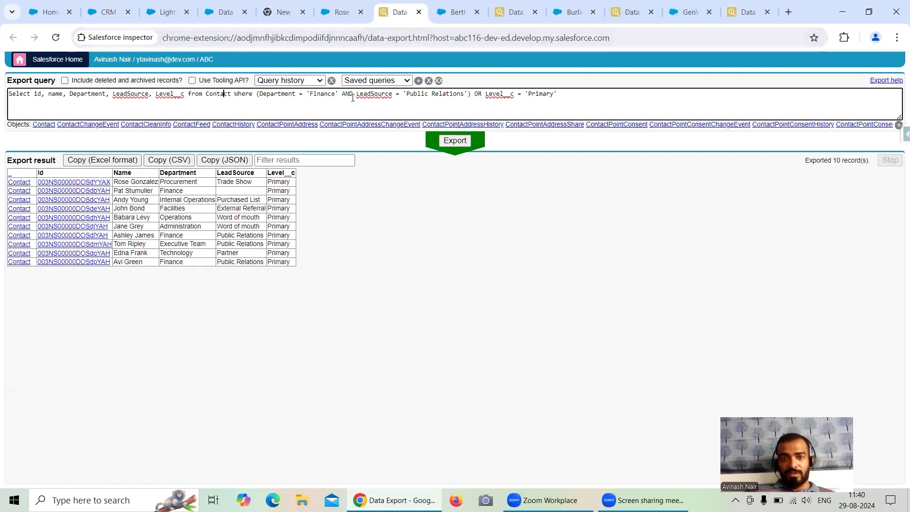
pyautogui.click(509, 12)
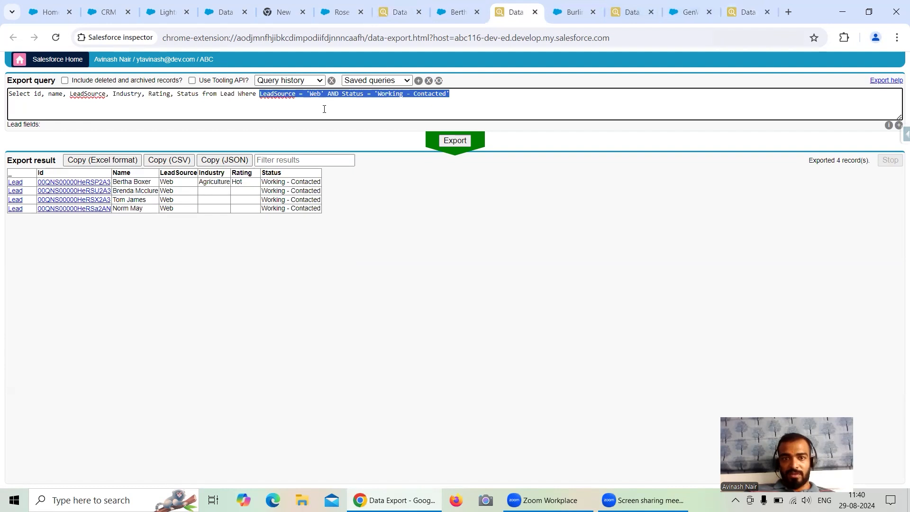
pyautogui.click(632, 12)
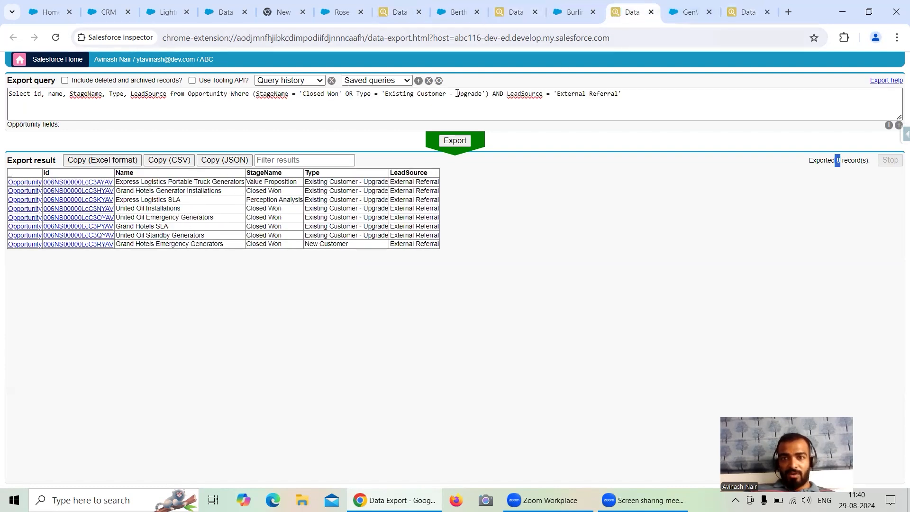